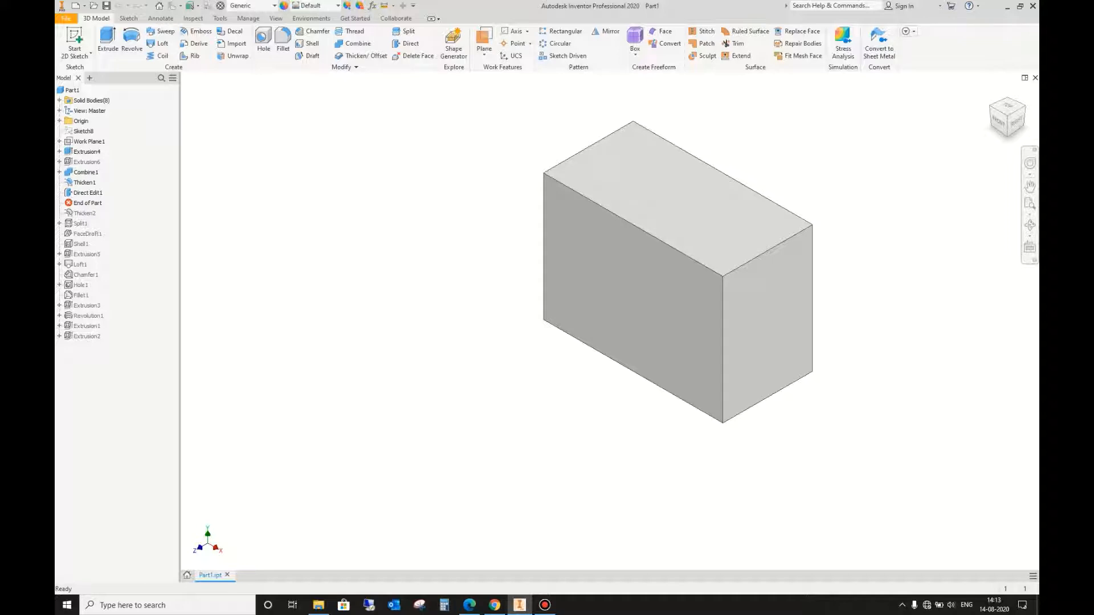
scroll(773, 235, down, 4)
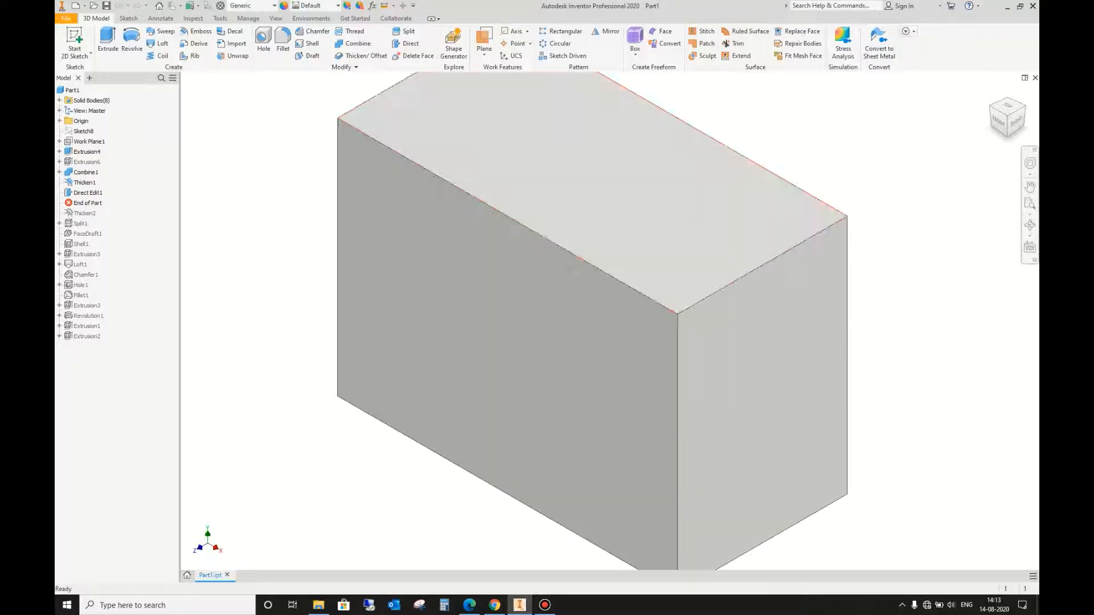
scroll(823, 371, up, 1)
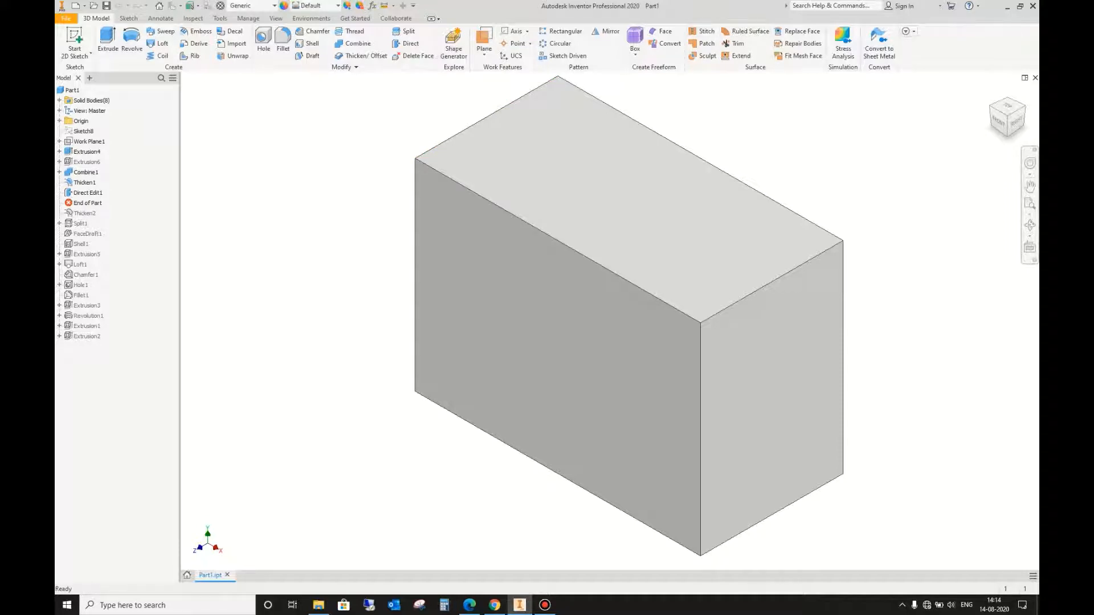
scroll(749, 172, up, 5)
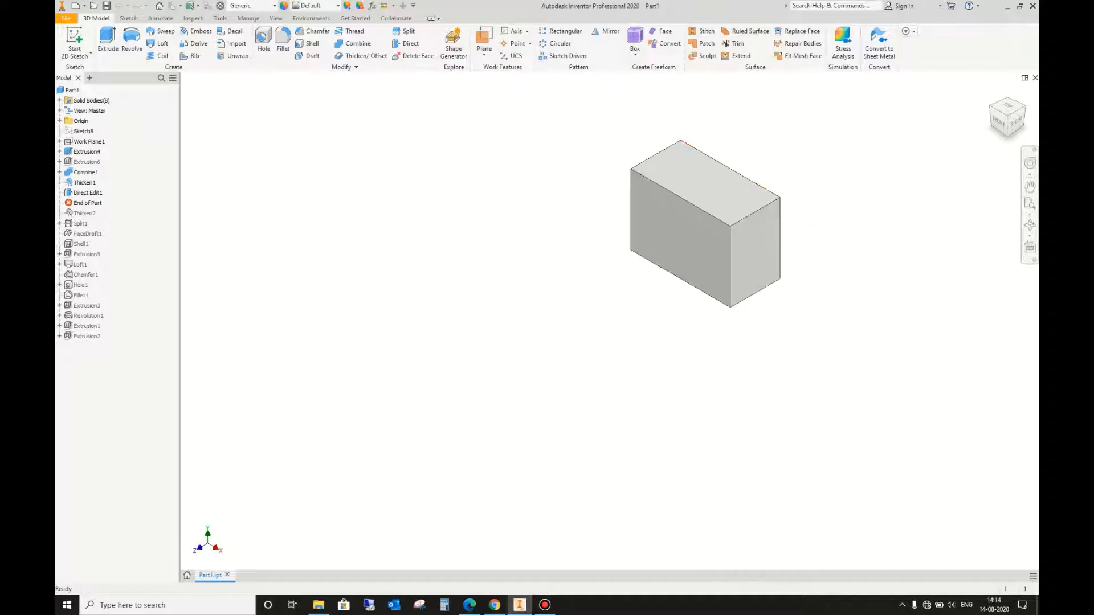
scroll(743, 173, down, 3)
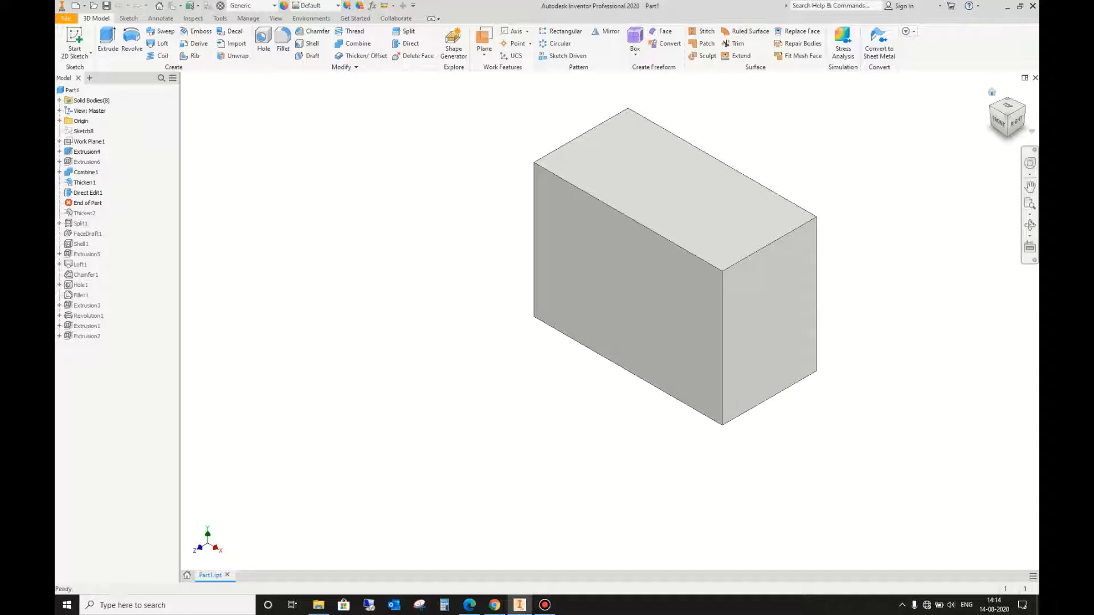
Step: Start a sketch on the block's top face and draw a small rectangle about 0.52 in wide near its upper-left corner
click(1007, 107)
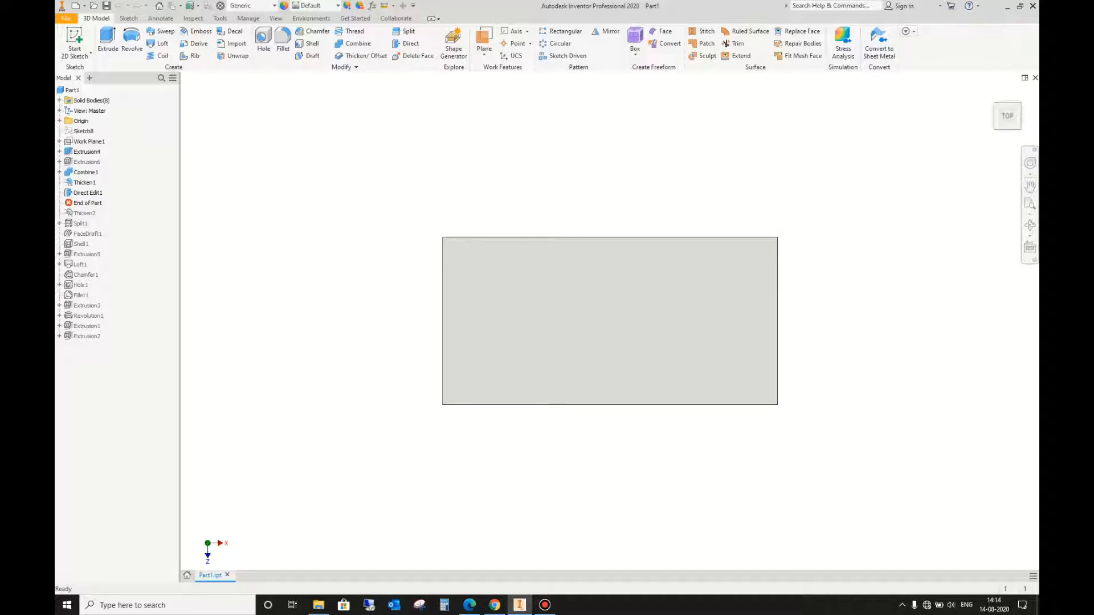
click(775, 269)
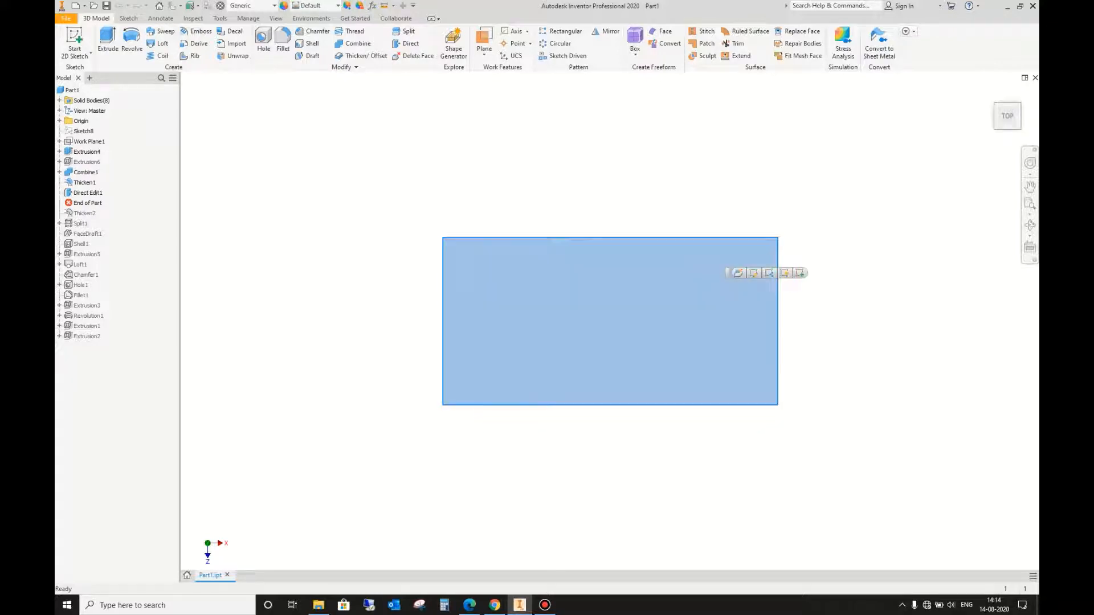
click(185, 40)
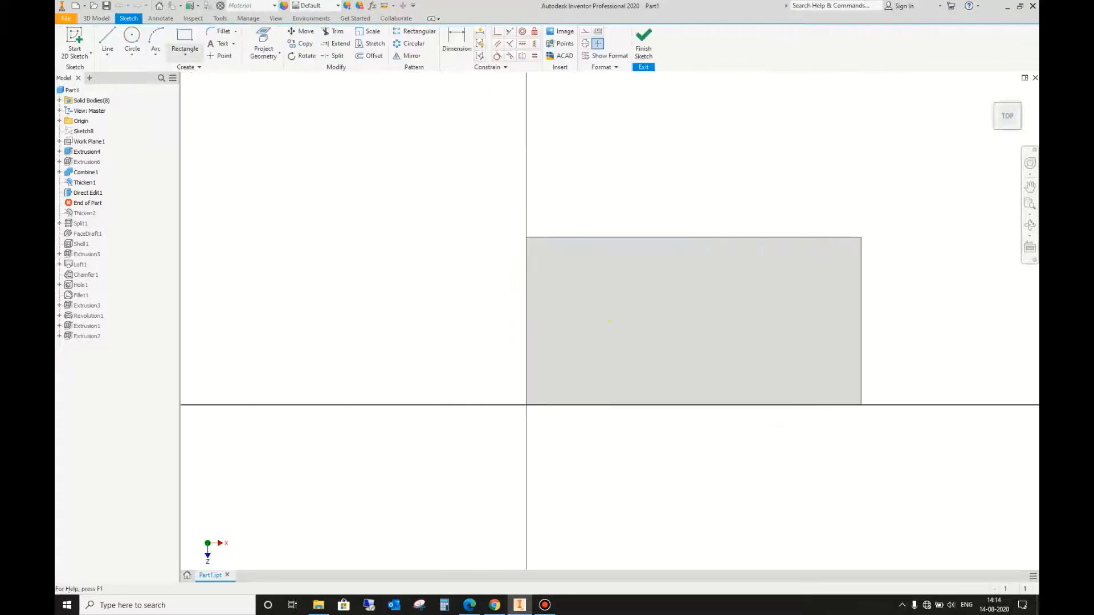
click(535, 255)
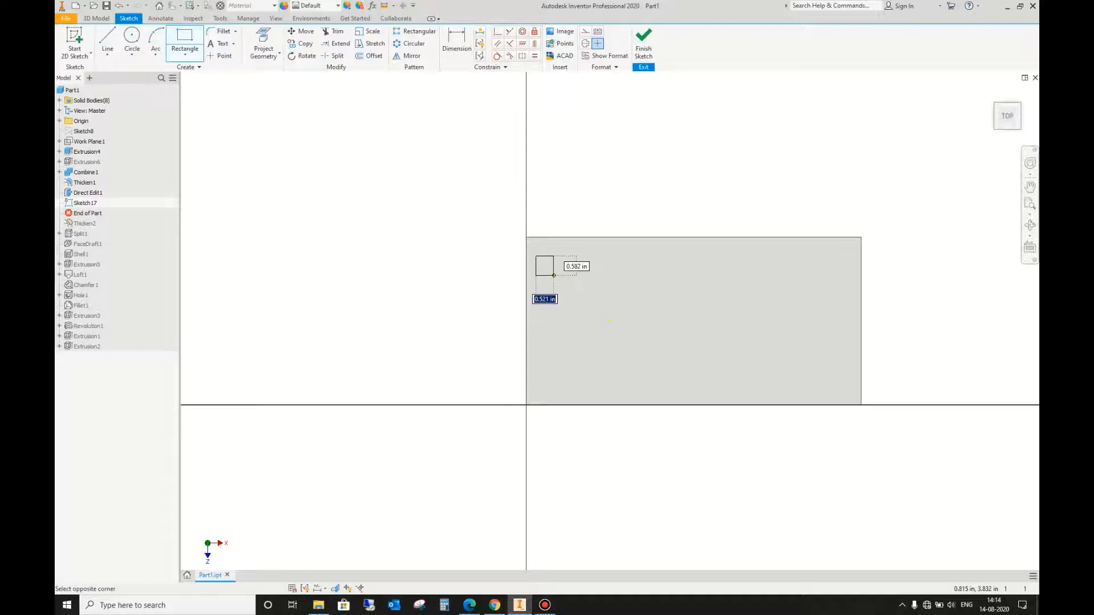
click(554, 275)
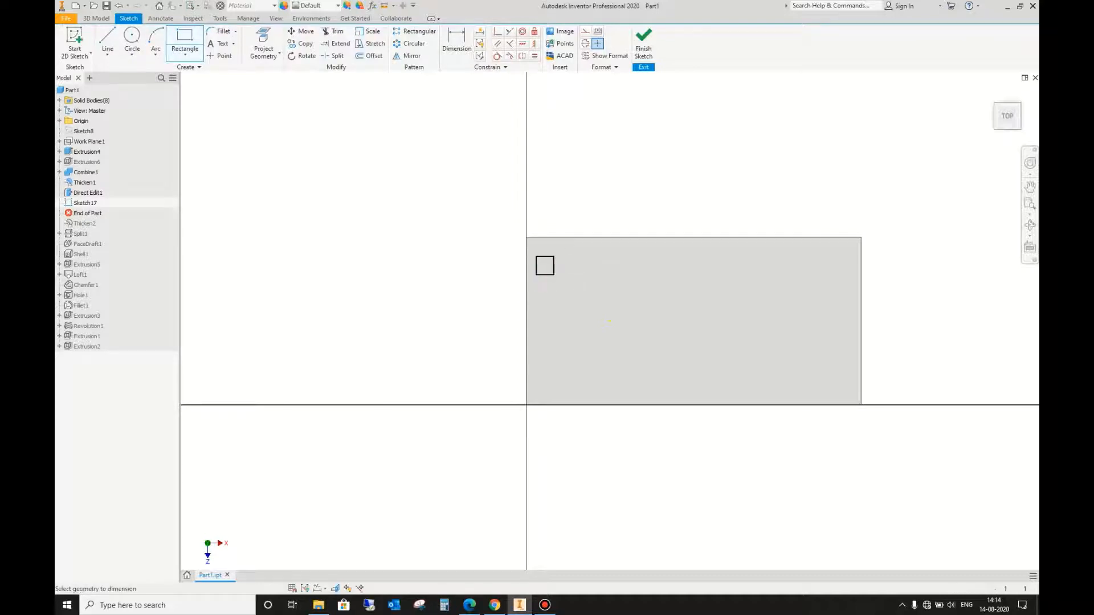
Step: Dimension the small rectangle's width and height at 0.5 in each
scroll(522, 273, up, 3)
key(d)
click(564, 242)
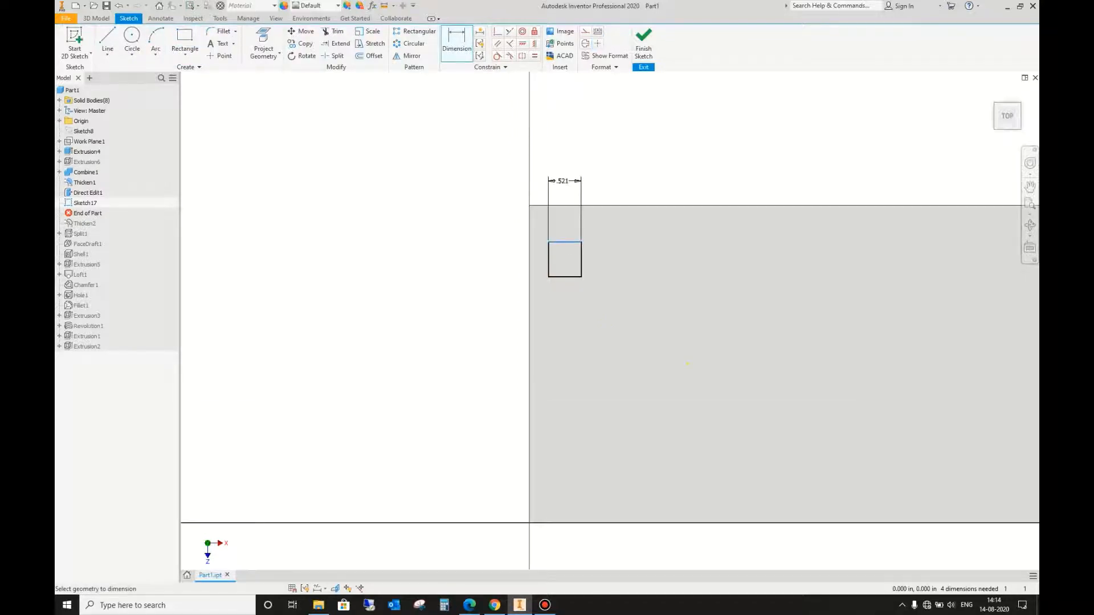
click(563, 181)
text(.5)
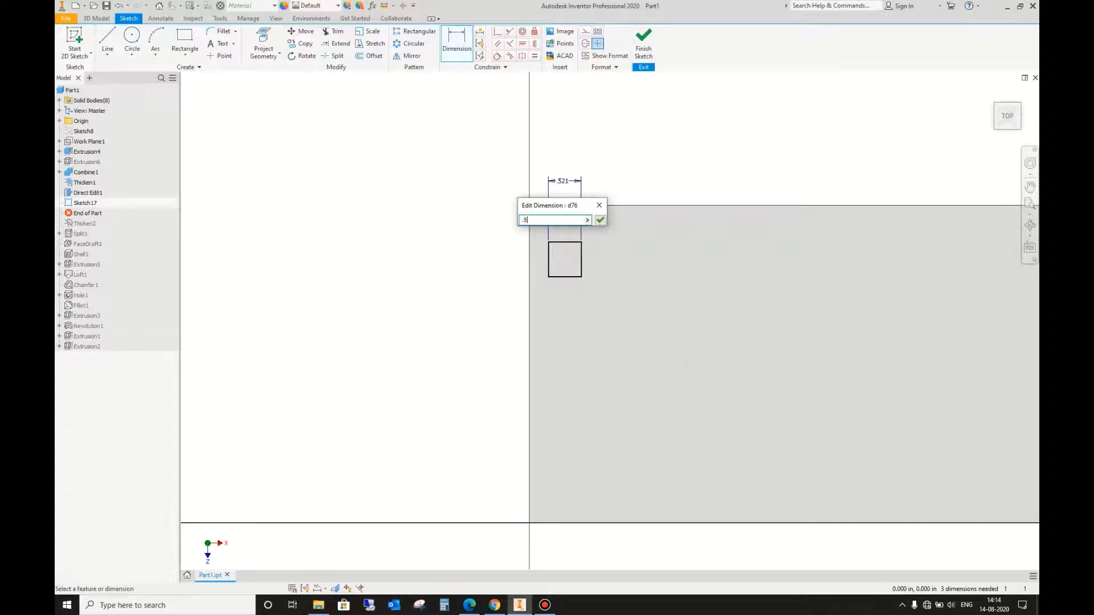
key(Return)
click(549, 259)
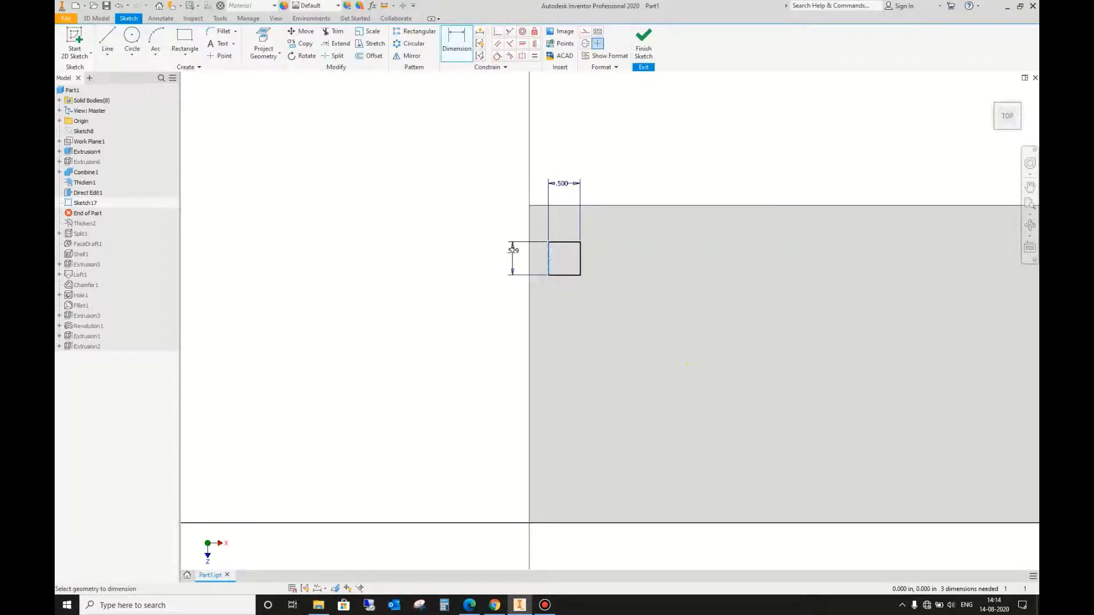
click(500, 246)
text(.5)
key(Return)
key(Escape)
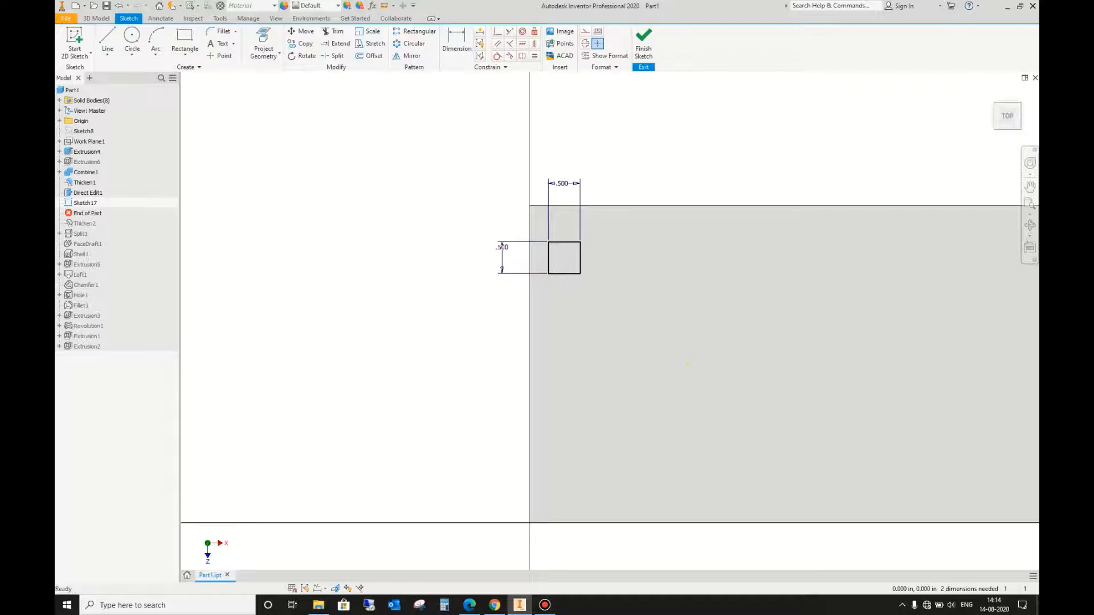
Step: Move the 0.5 in square slightly closer to the upper edge of the block's face
drag(580, 242, 582, 237)
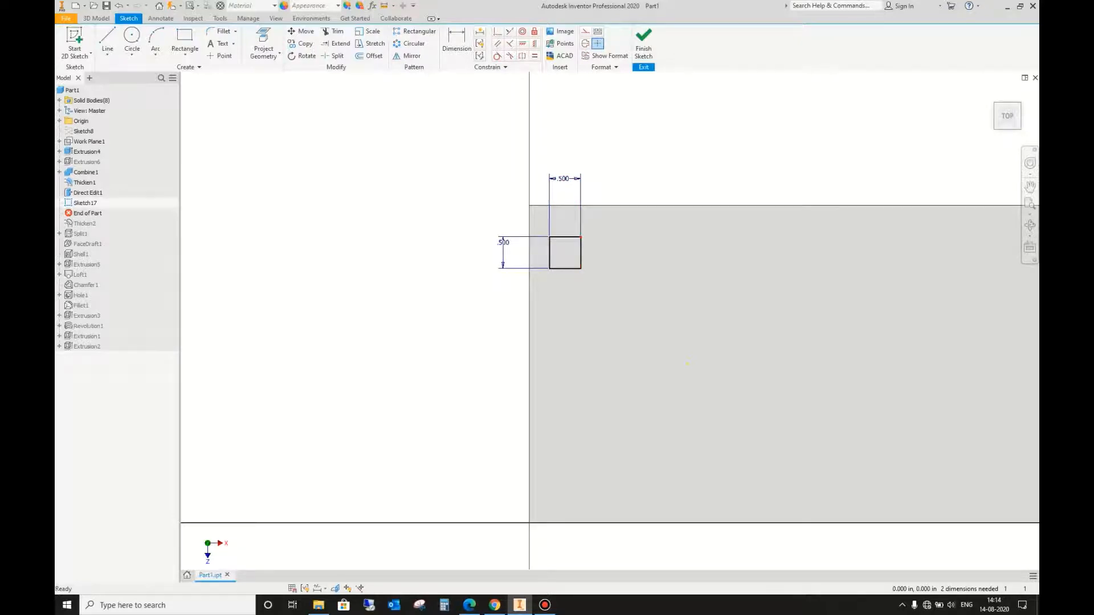
drag(582, 236, 581, 229)
scroll(577, 180, up, 3)
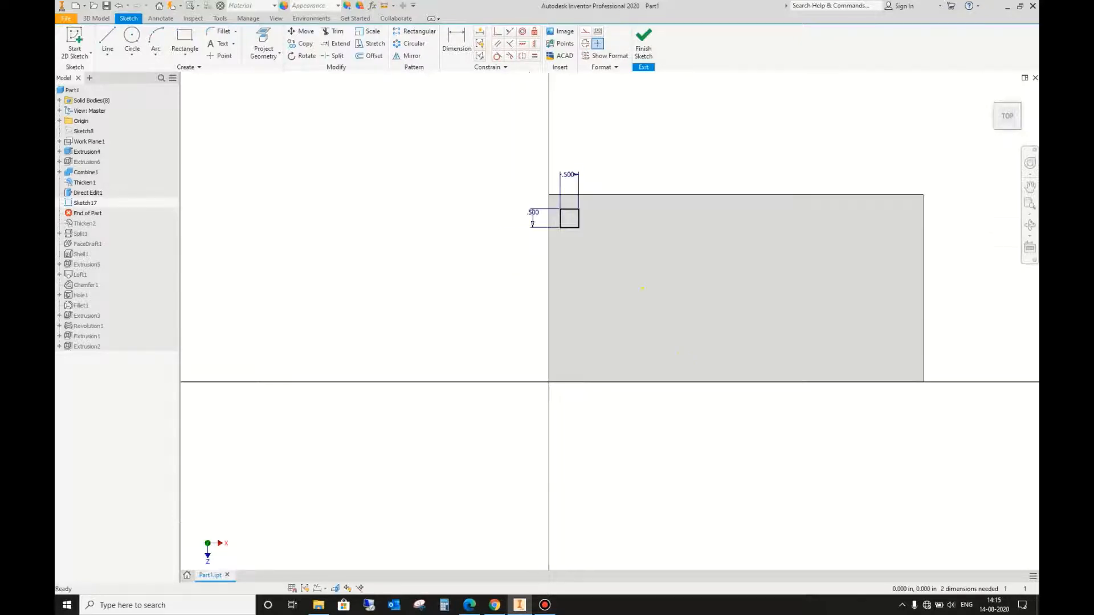
scroll(611, 202, down, 3)
scroll(487, 198, up, 3)
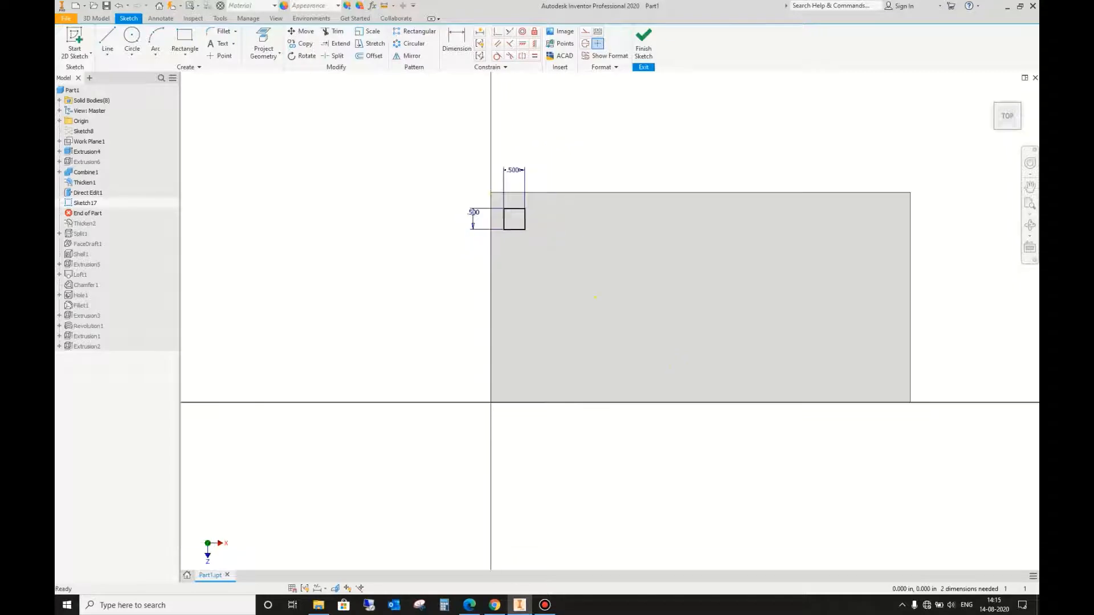
Step: Extrude the square profile 0.25 in outward from the block's top face, joined to the solid
scroll(535, 207, down, 3)
click(96, 19)
click(107, 41)
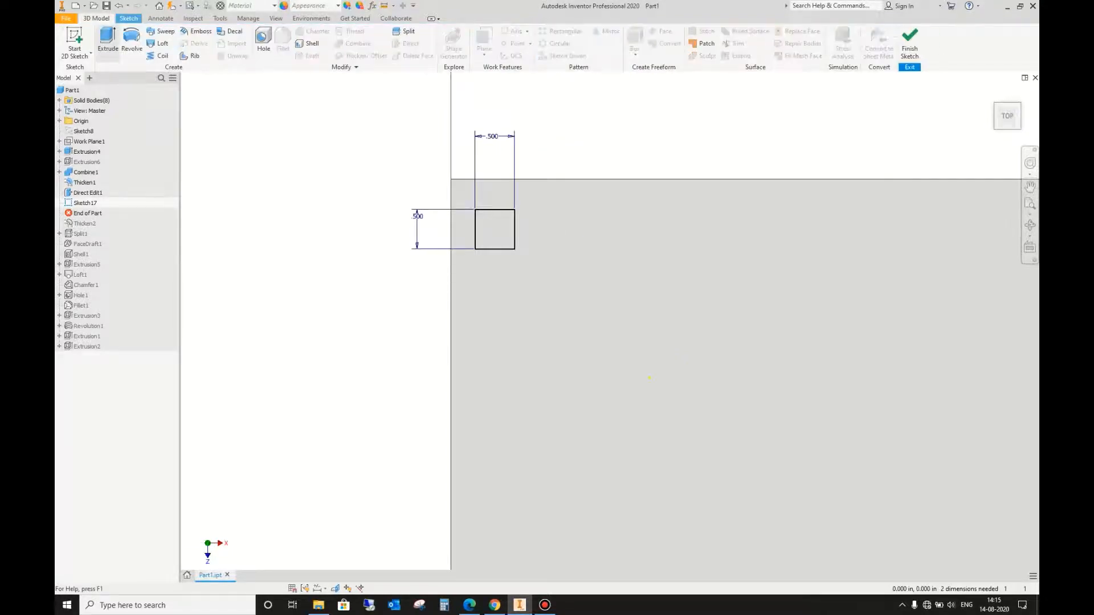
scroll(436, 279, up, 3)
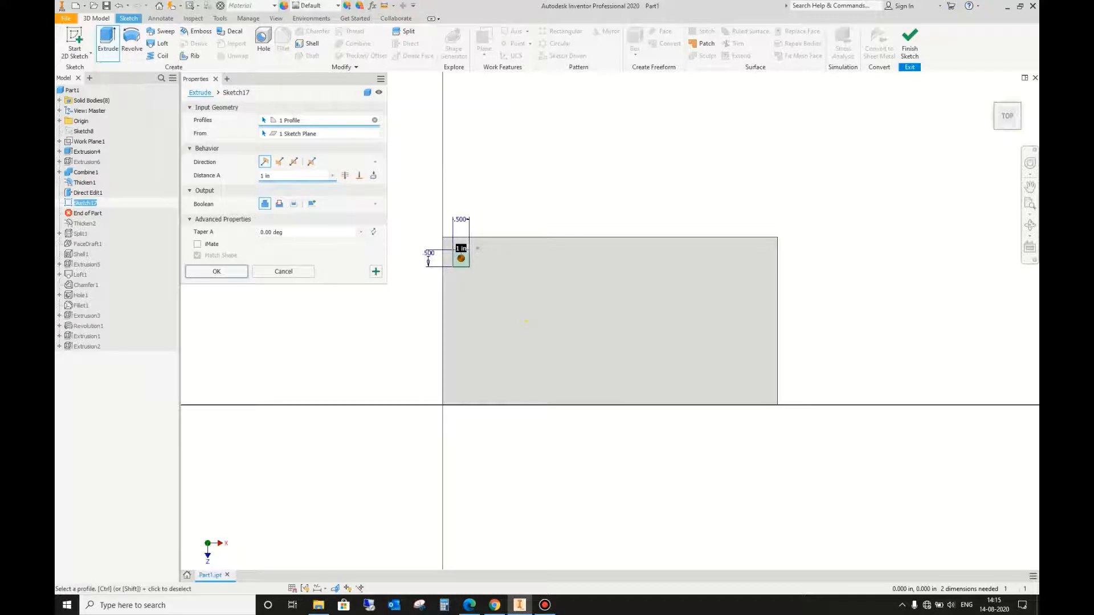
scroll(446, 263, up, 2)
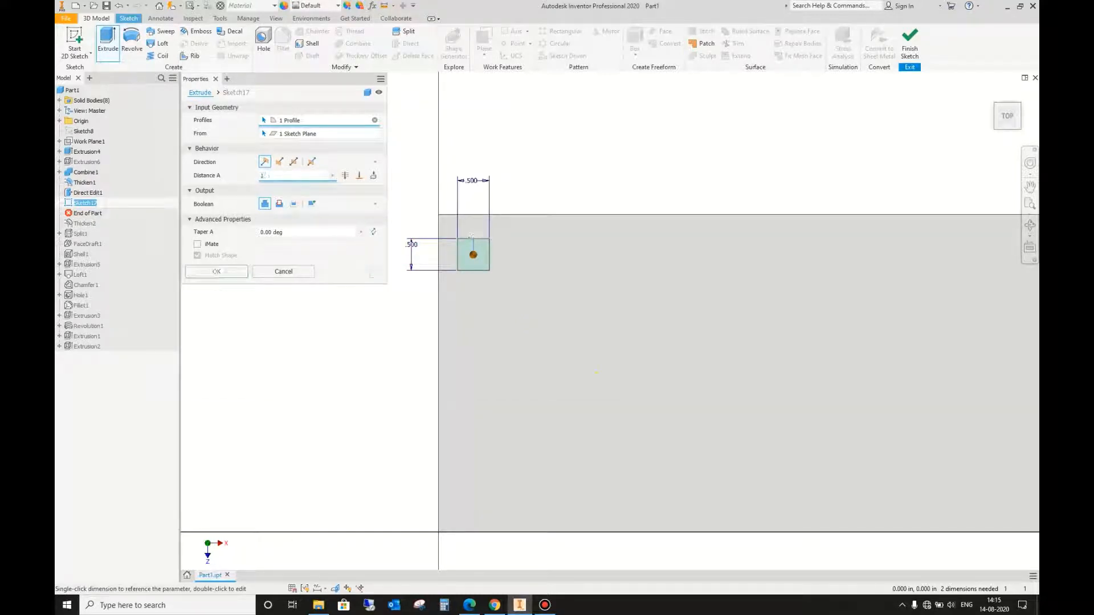
text(.25)
key(Return)
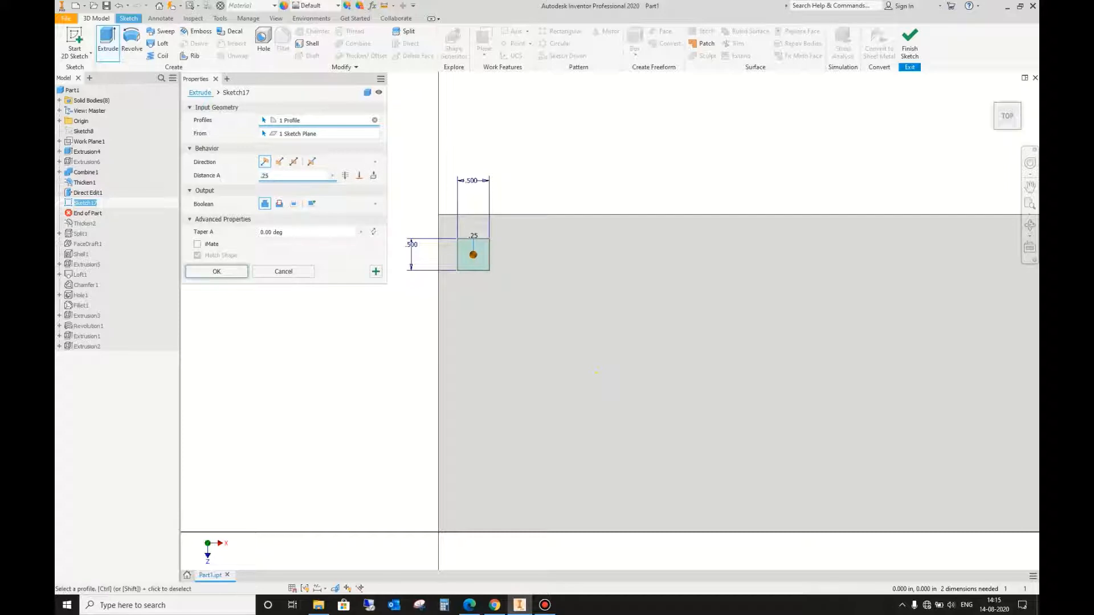
Step: Begin a rectangular pattern of the small extruded block, using the top face's long back edge as the first direction
shift+middle_drag(597, 372, 585, 265)
scroll(548, 336, down, 3)
scroll(591, 211, up, 3)
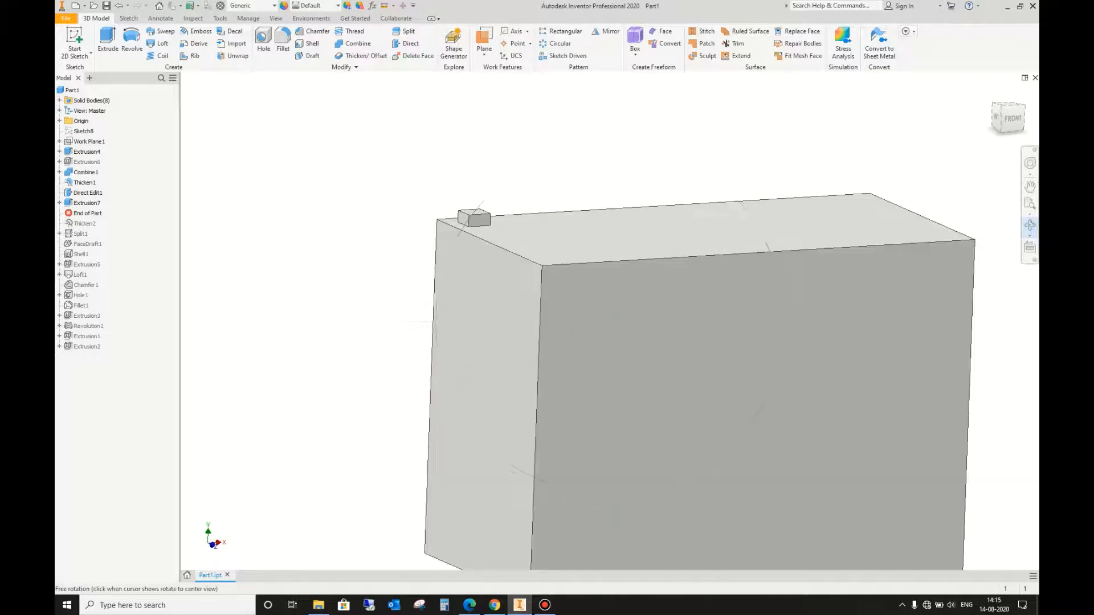
shift+middle_drag(591, 211, 588, 266)
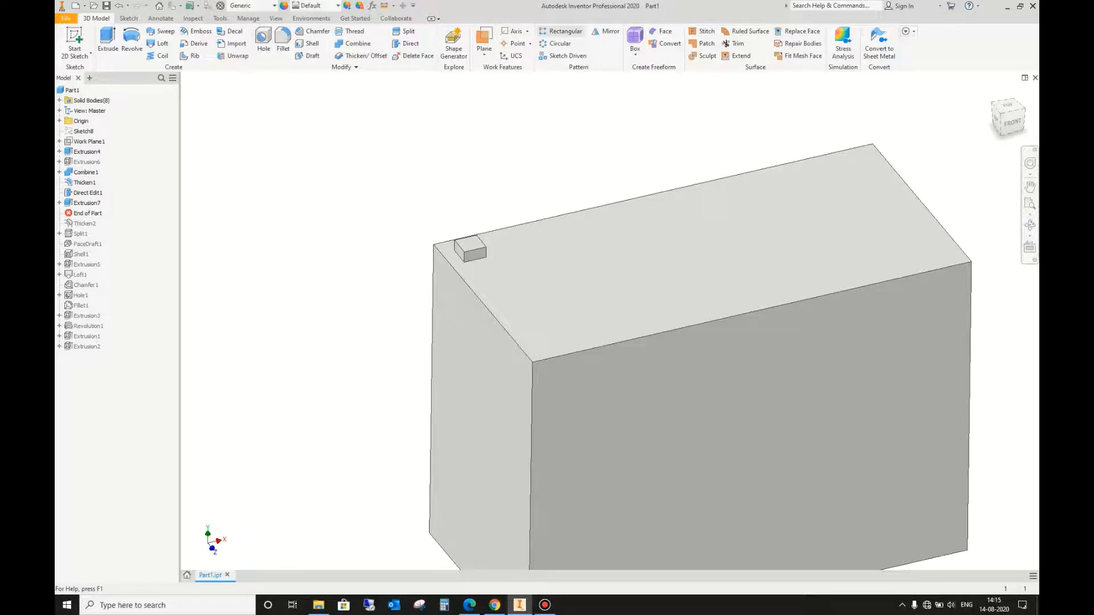
click(561, 32)
click(472, 249)
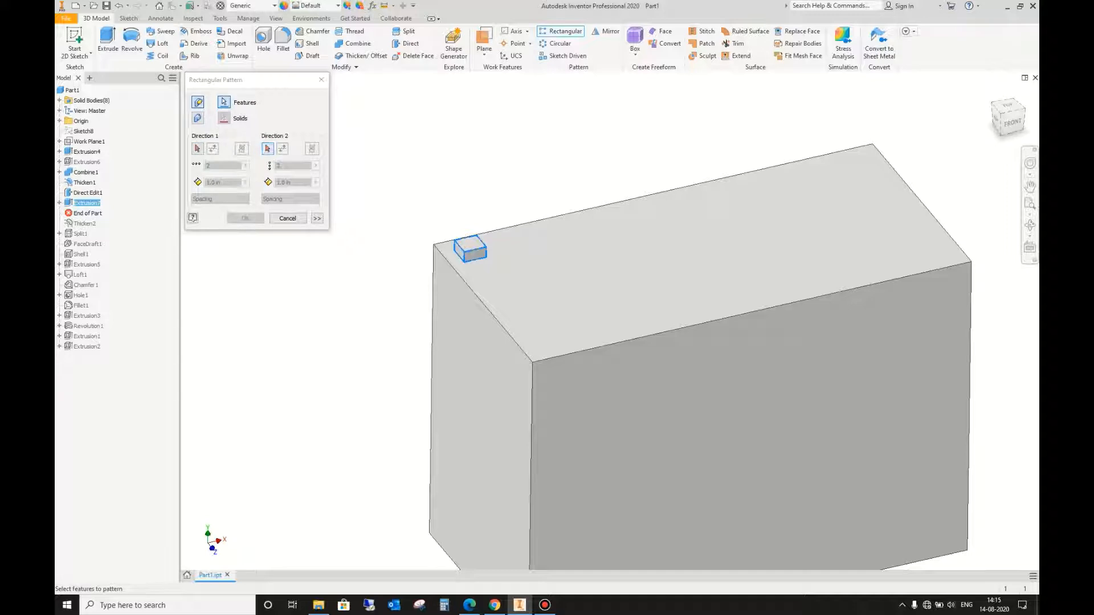
click(198, 149)
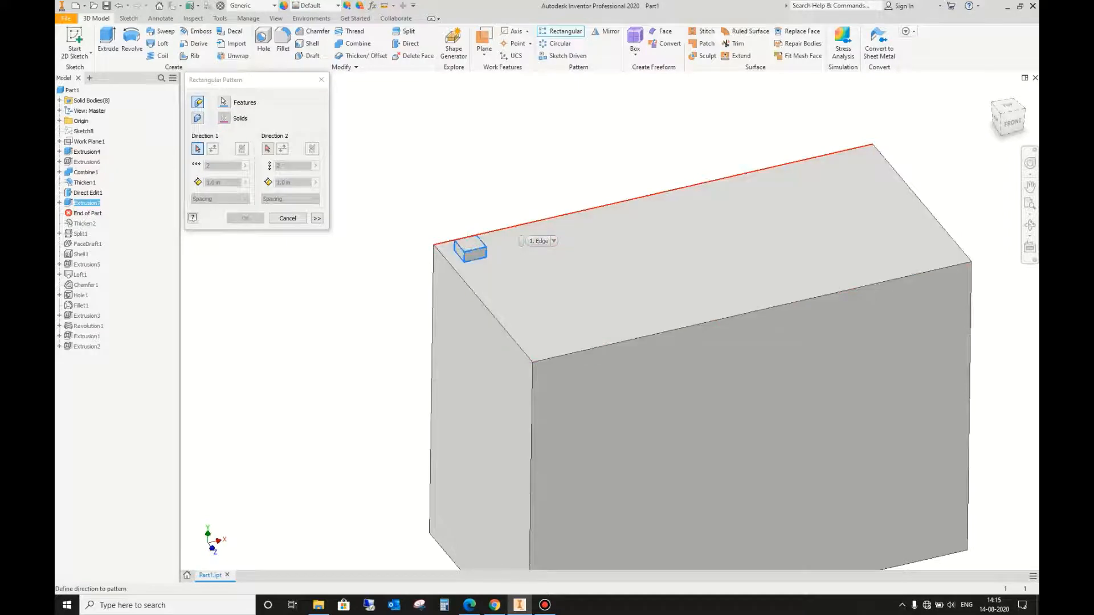
click(516, 226)
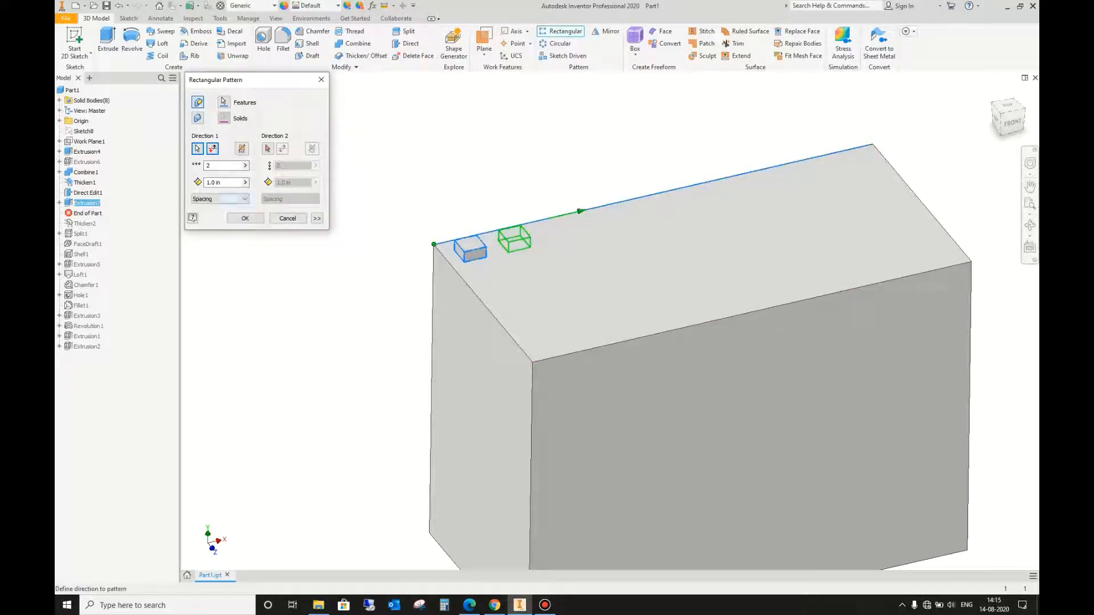
Step: Set the pattern's first direction to 5 instances spaced 2 in apart
drag(223, 183, 205, 183)
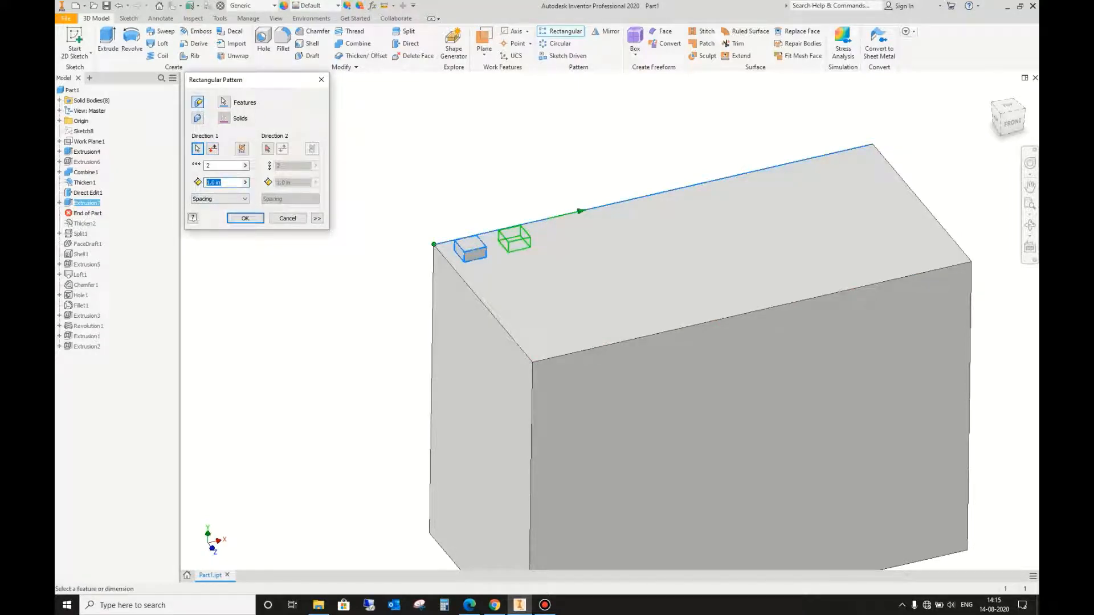
text(2)
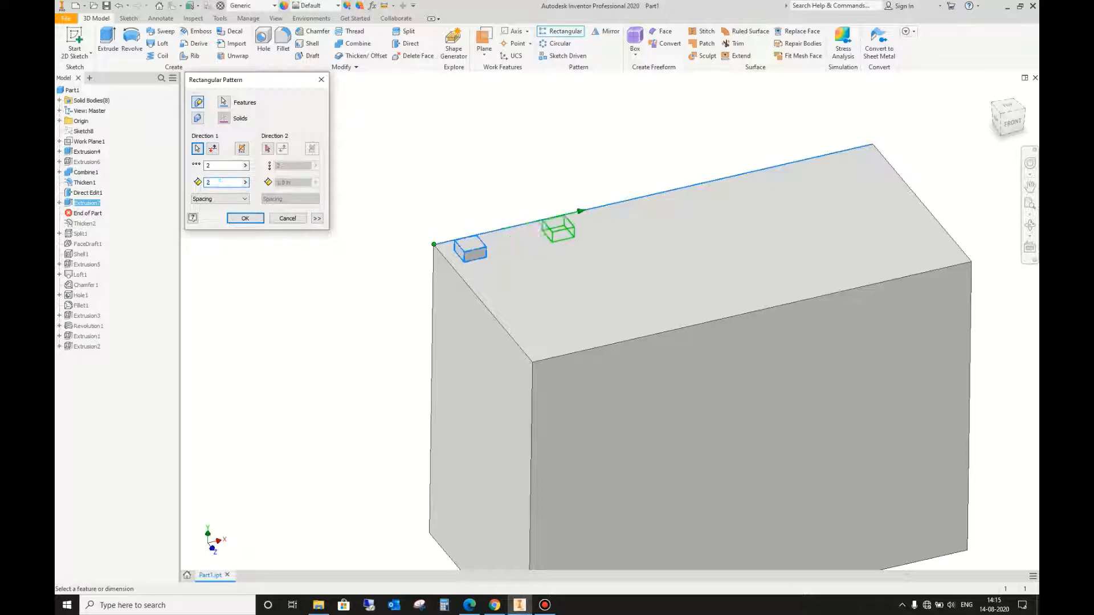
drag(219, 165, 205, 166)
text(2)
key(BackSpace)
text(5)
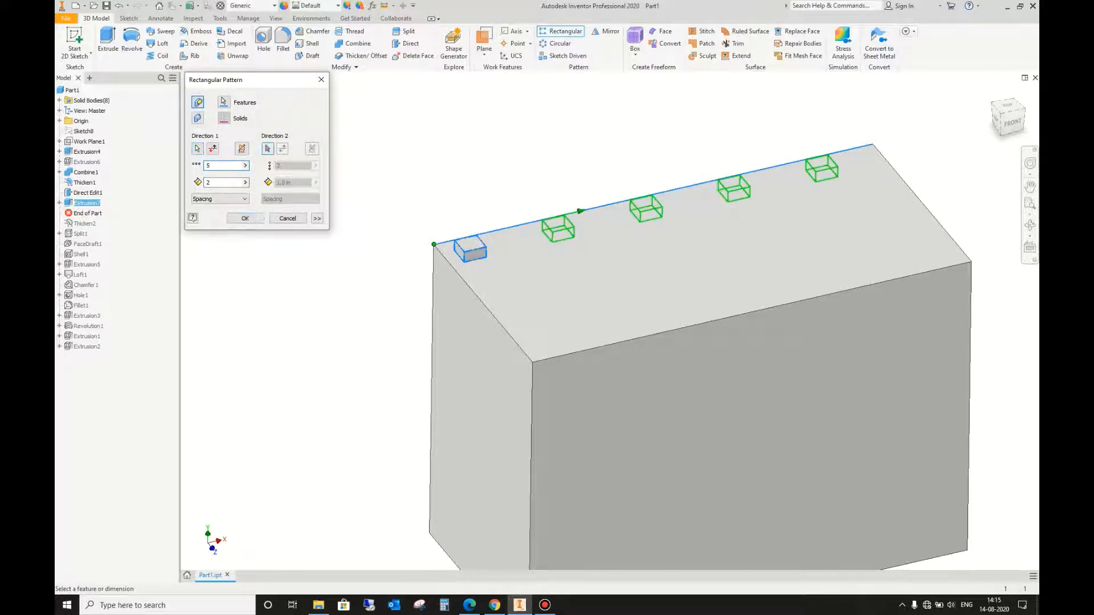
Step: Use the top face's short edge as the second direction with 4 instances at 1 in spacing, and create the pattern
click(268, 149)
click(484, 303)
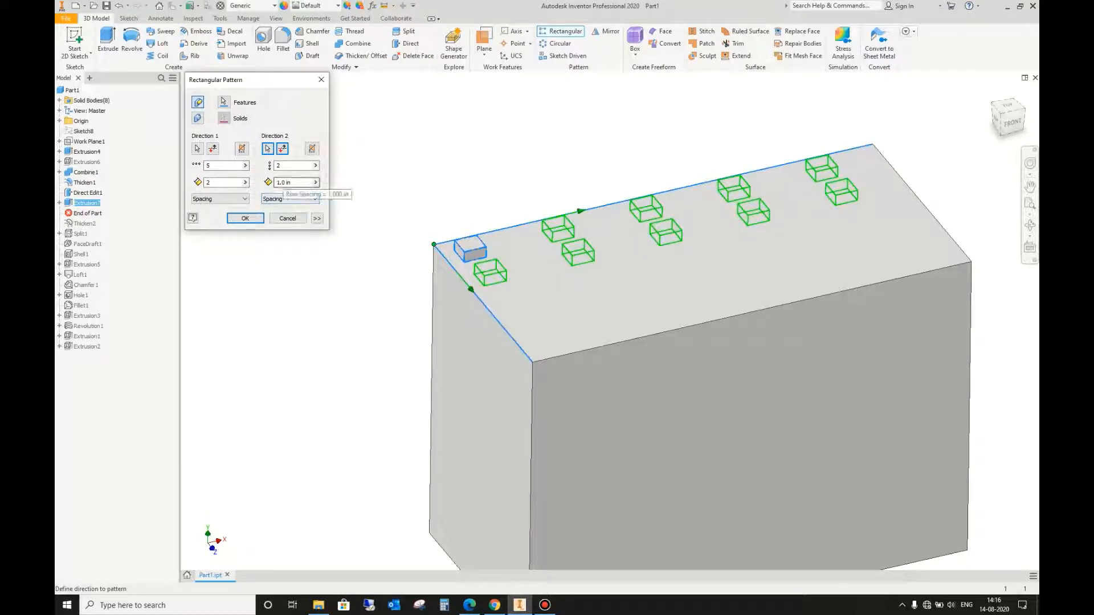
double_click(279, 165)
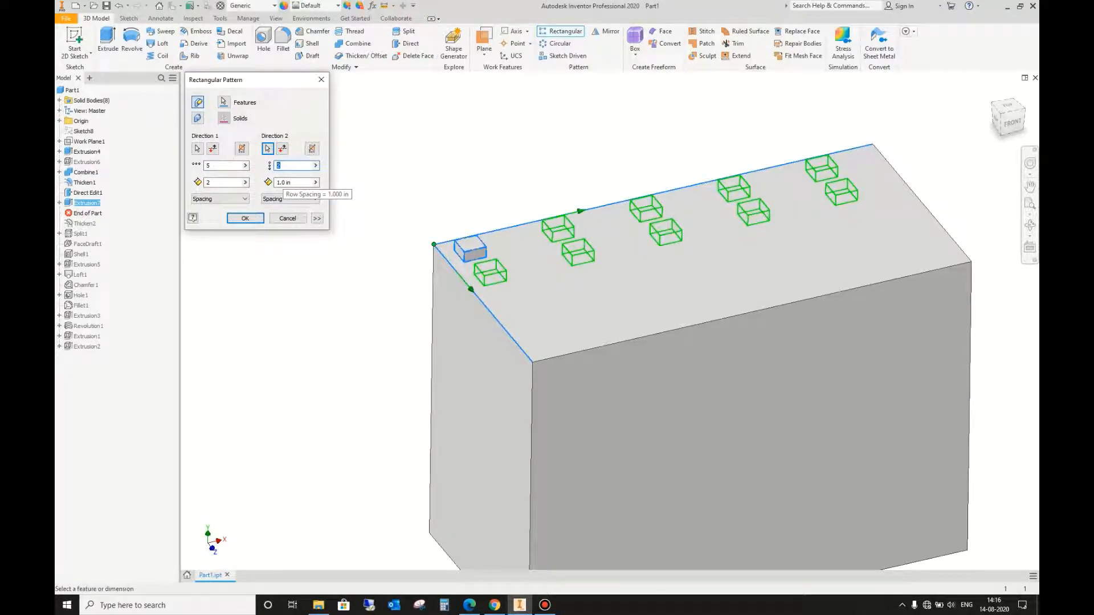
text(4)
key(Return)
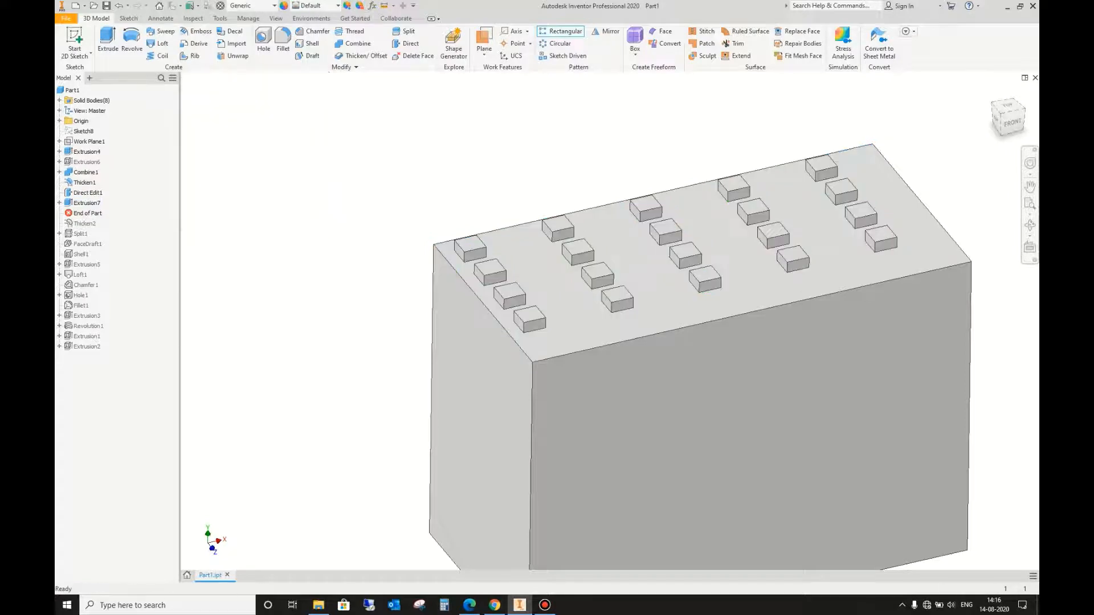
Step: Roll the part history back so the end-of-part marker sits just above the rectangular pattern
click(1030, 225)
scroll(646, 236, down, 5)
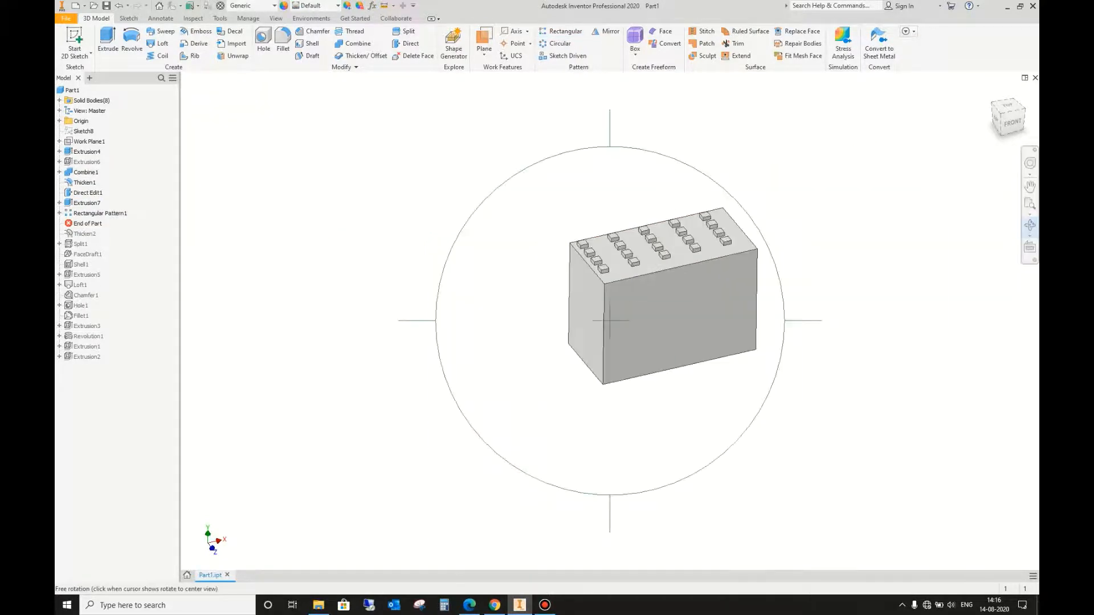
drag(646, 236, 628, 223)
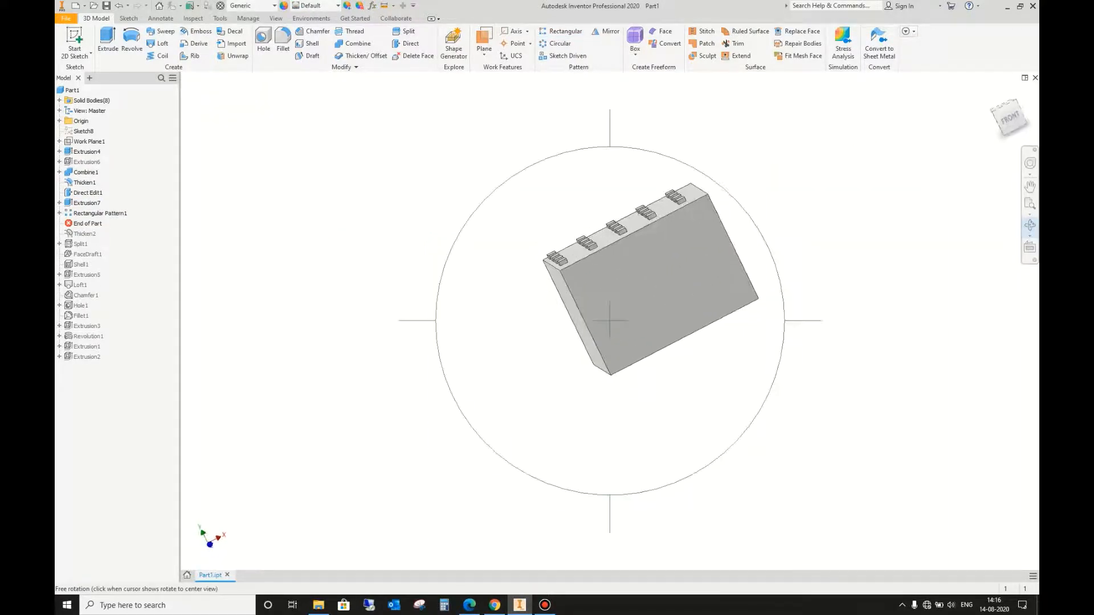
key(Escape)
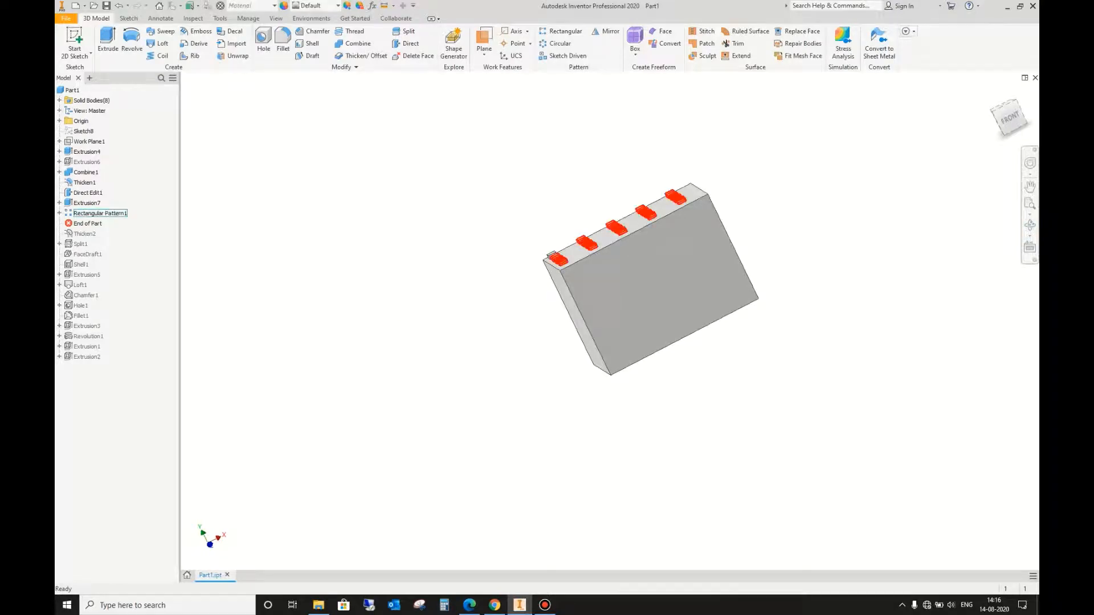
double_click(627, 220)
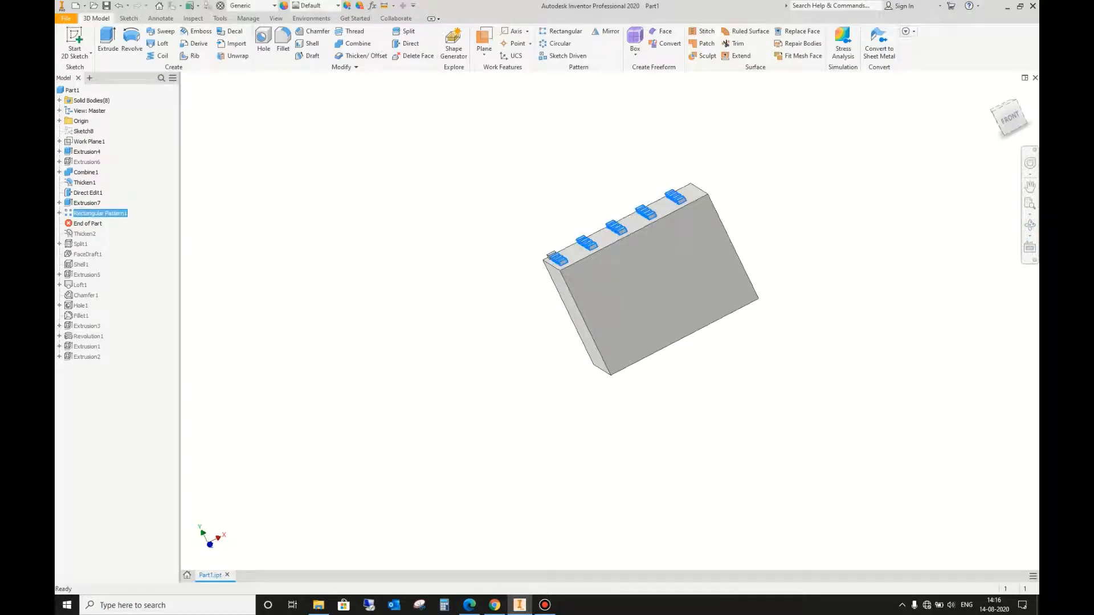
key(Return)
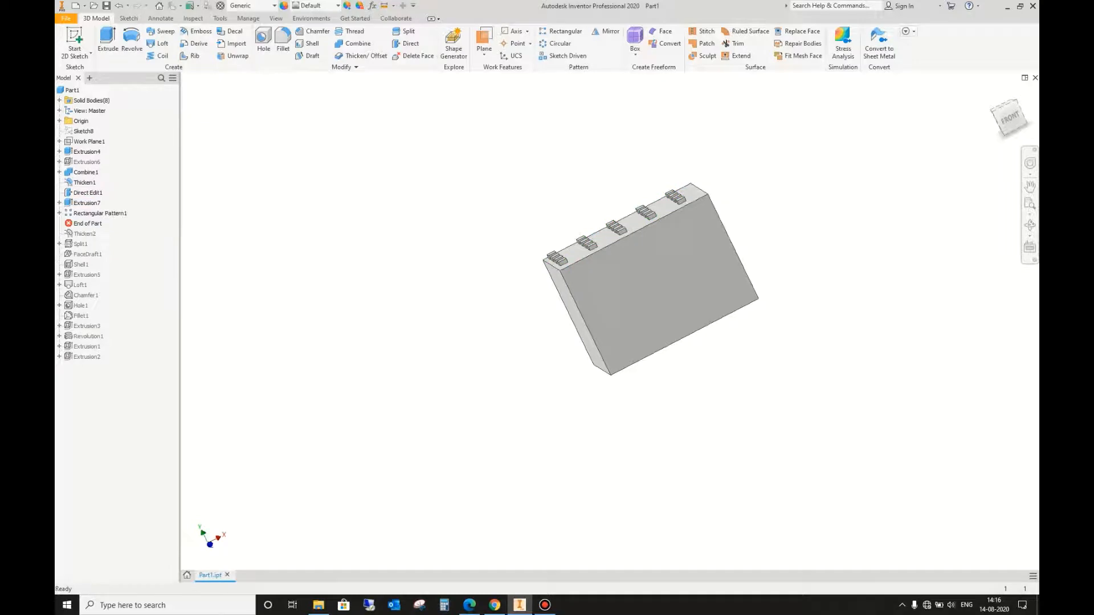
drag(87, 223, 88, 206)
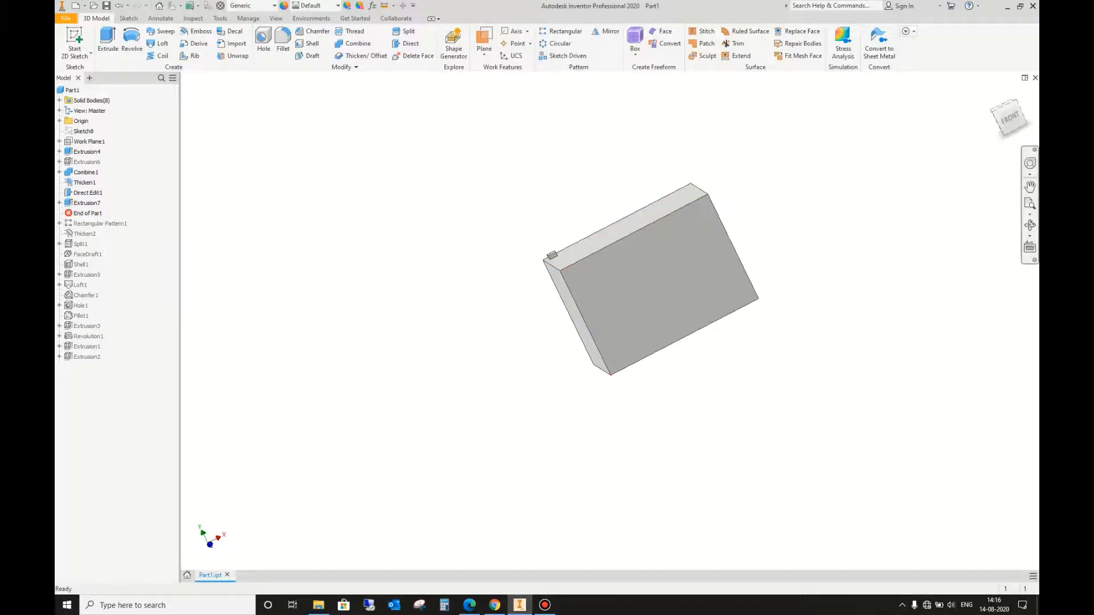
Step: Begin a circular pattern of the small extruded block, using the large block's nearest vertical corner edge as the rotation axis
shift+middle_drag(496, 219, 550, 277)
scroll(542, 264, down, 6)
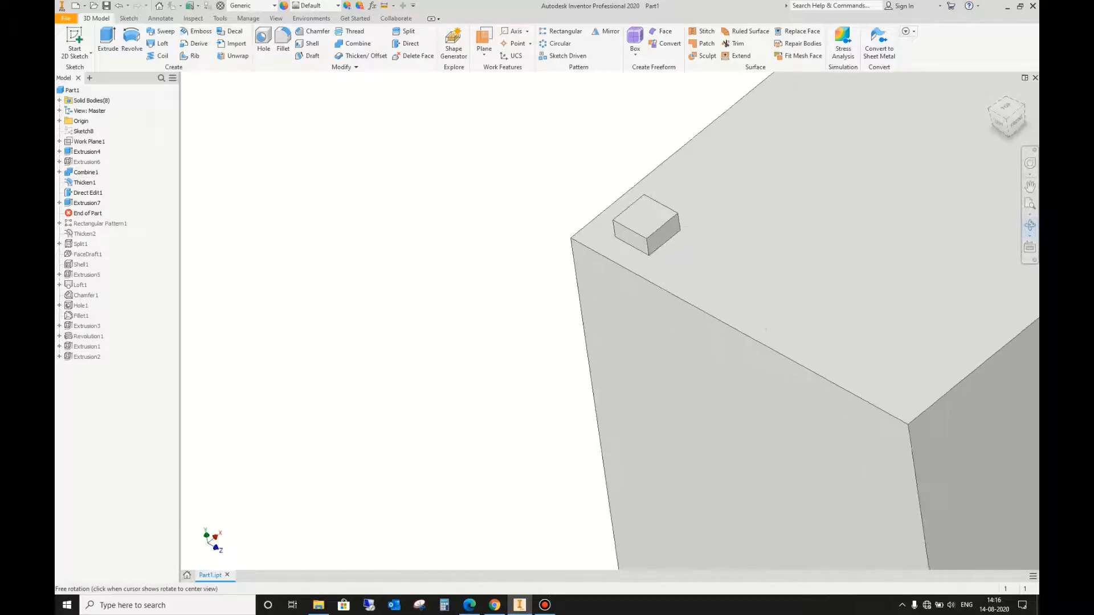
scroll(462, 251, up, 5)
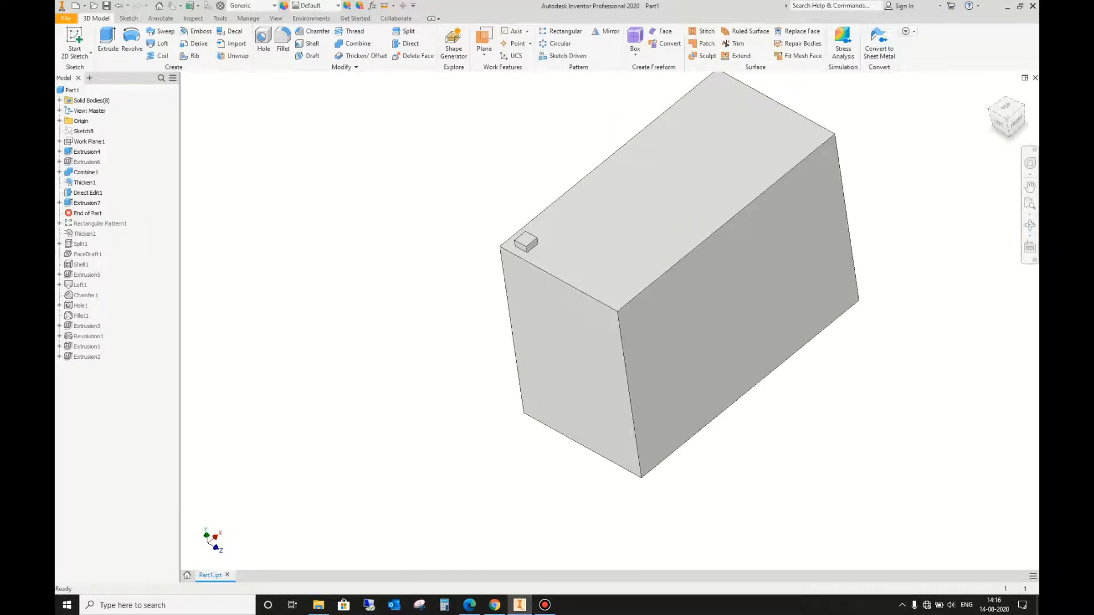
scroll(768, 371, up, 4)
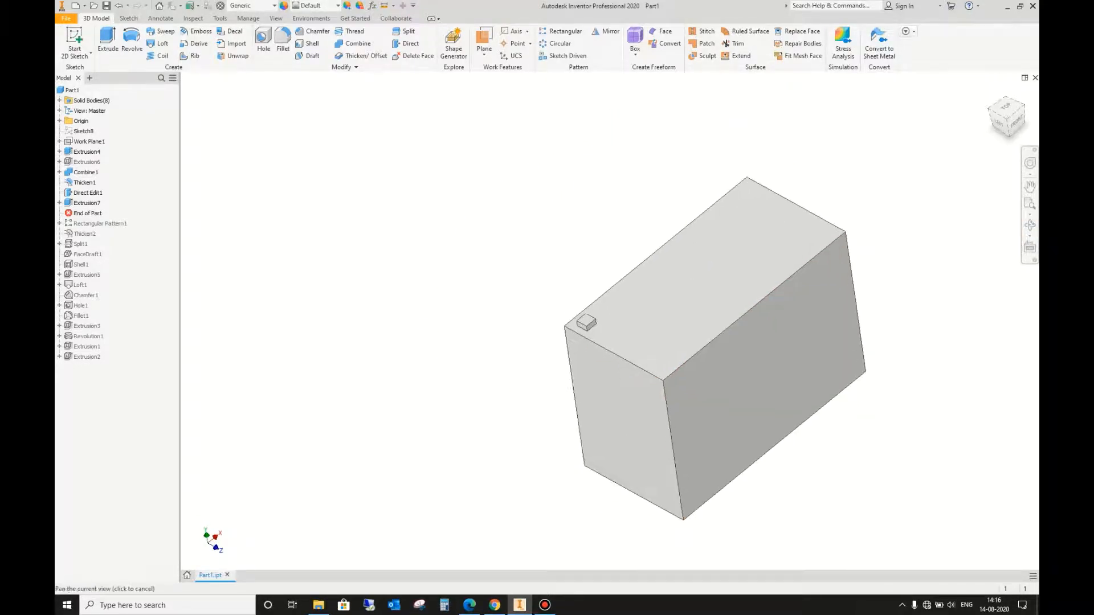
scroll(582, 273, down, 4)
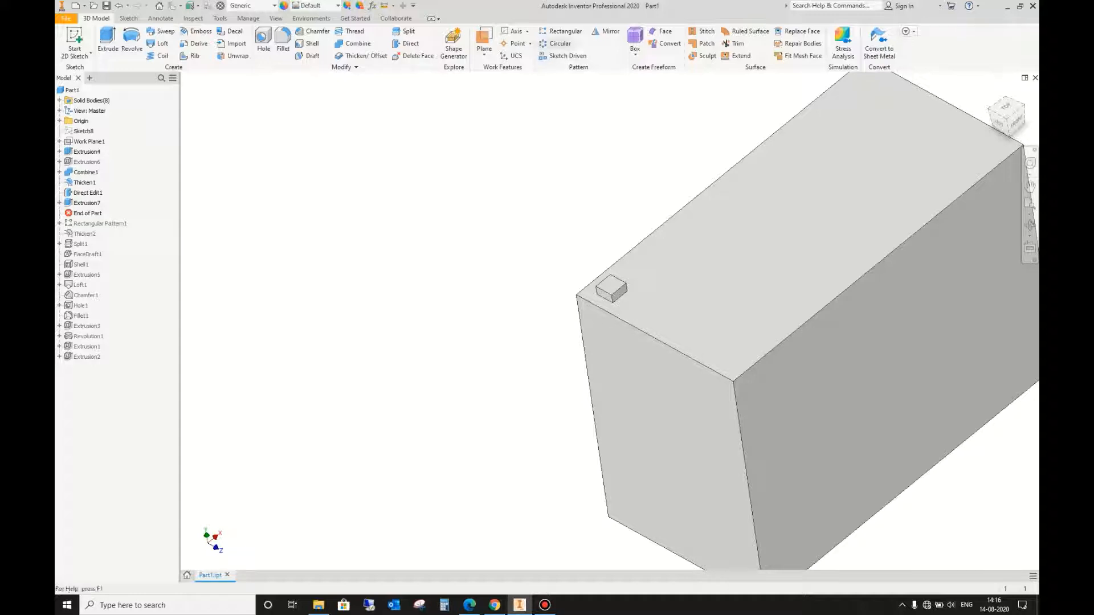
click(556, 43)
click(611, 289)
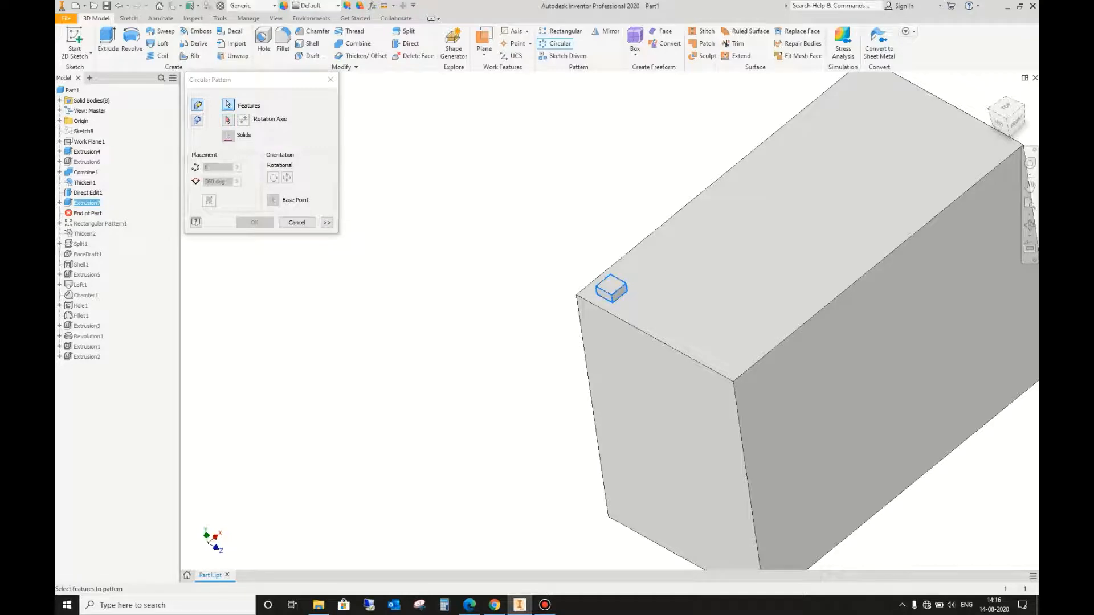
click(227, 119)
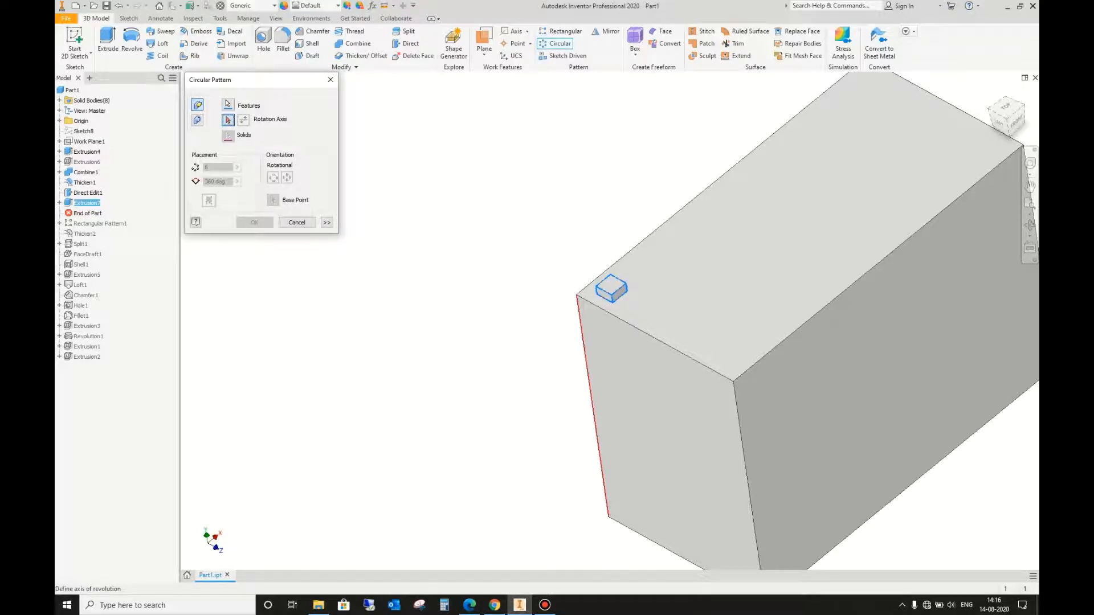
click(581, 320)
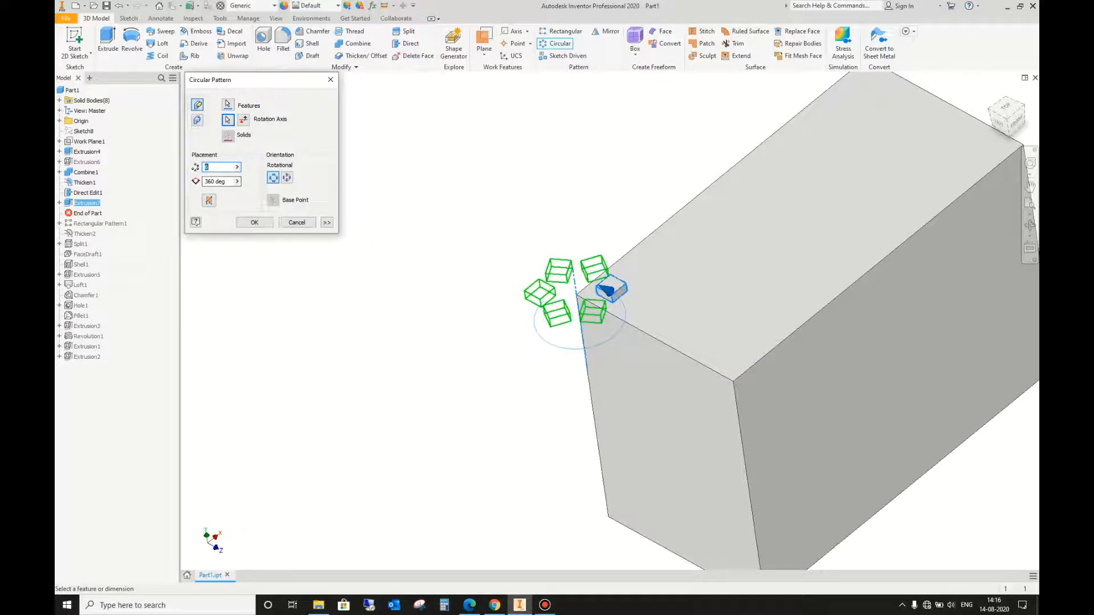
Step: Set the circular pattern to 3 instances spread over 270 degrees
key(Tab)
text(27)
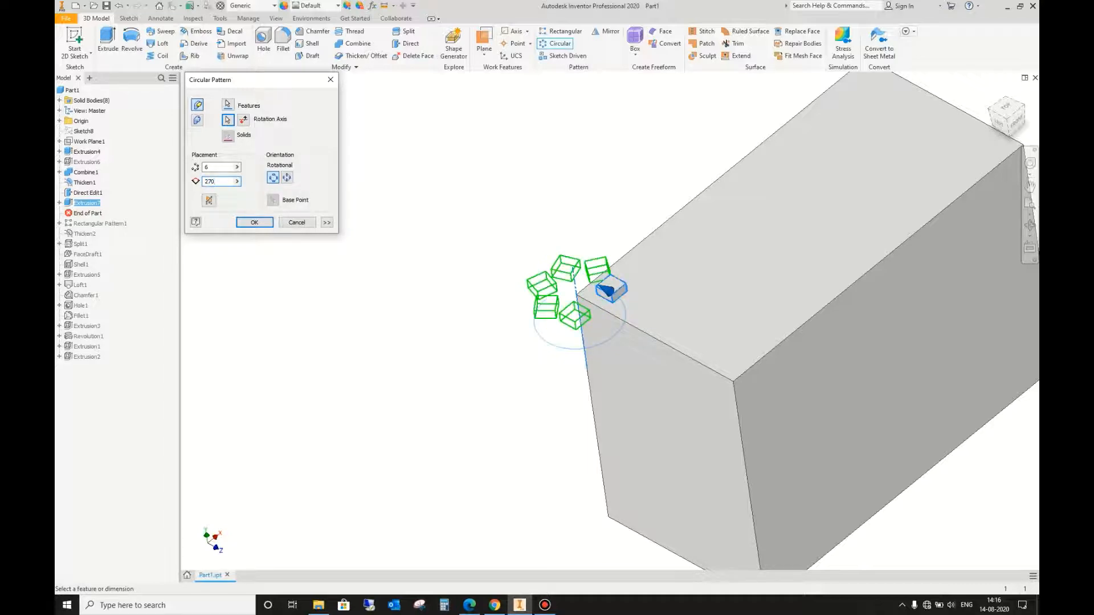
click(217, 167)
text(3)
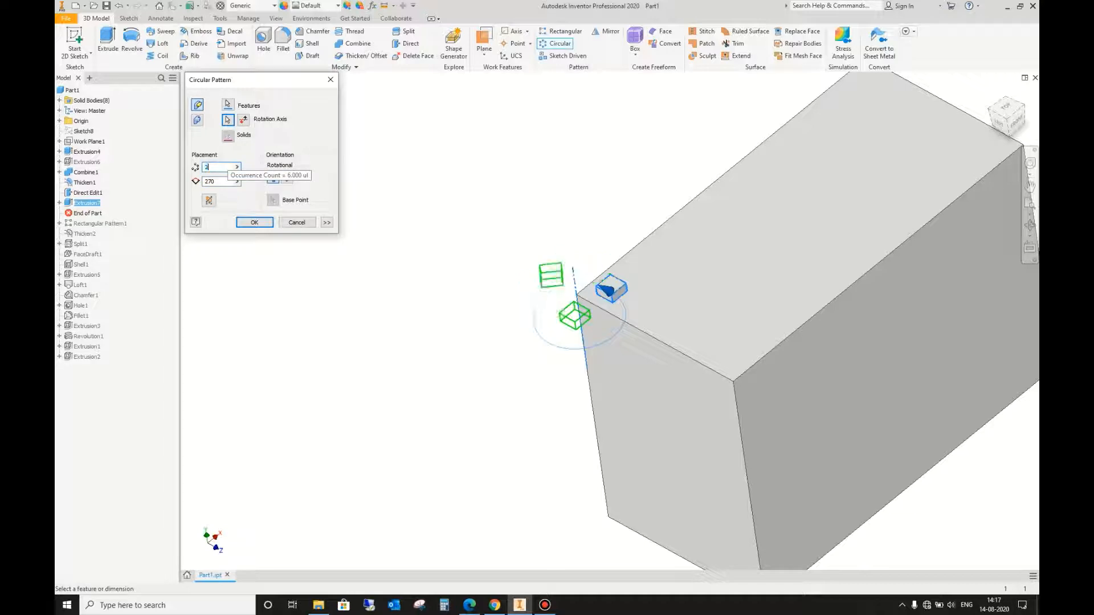
Step: Set the circular pattern to 4 instances over 180 degrees and create it
click(1006, 109)
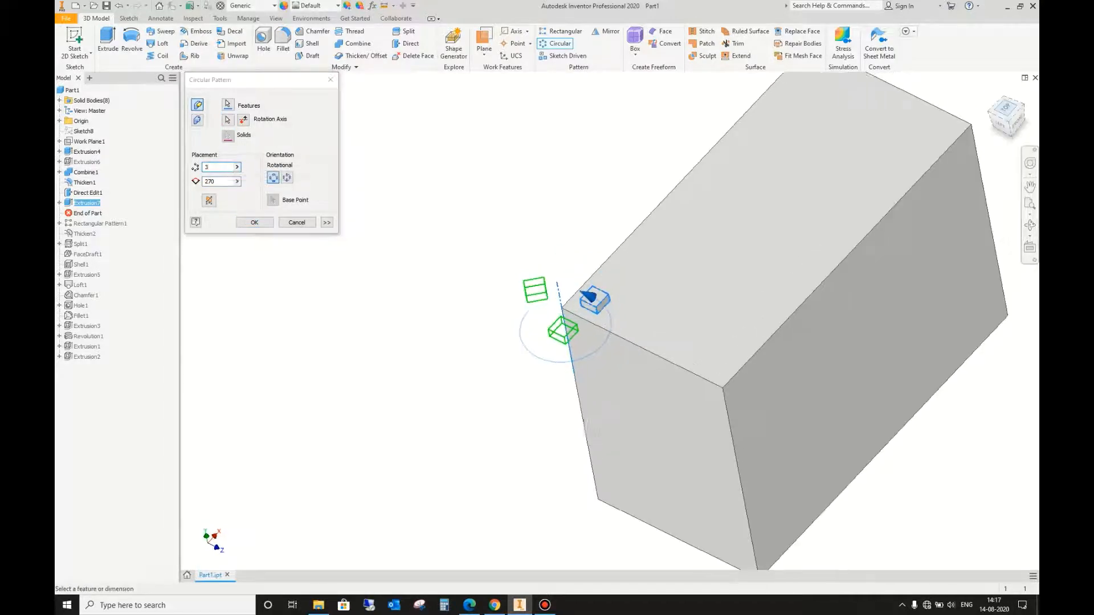
scroll(572, 475, down, 3)
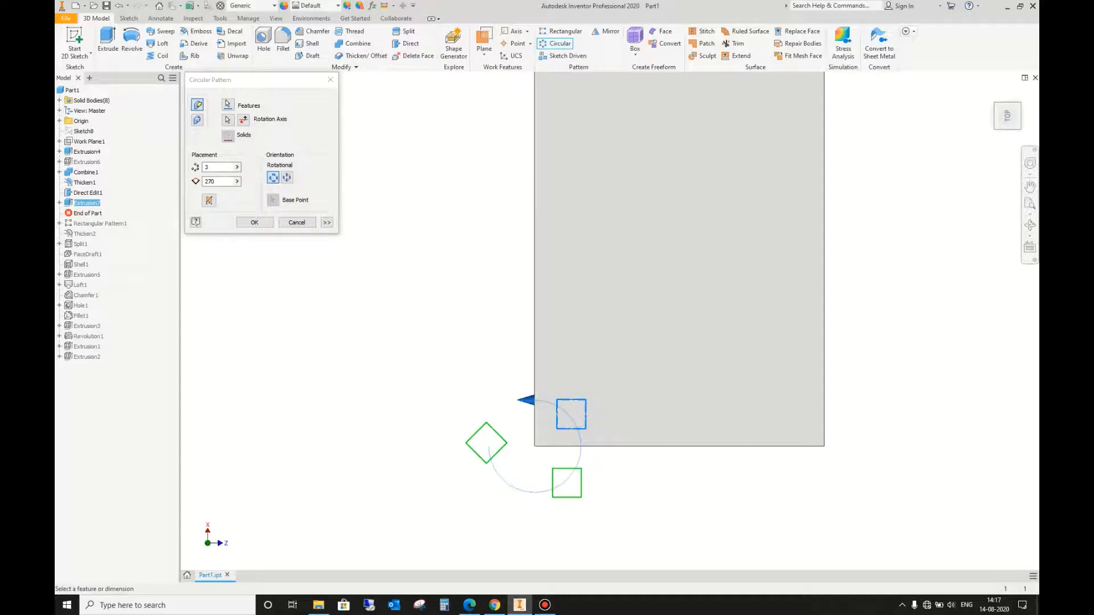
double_click(210, 181)
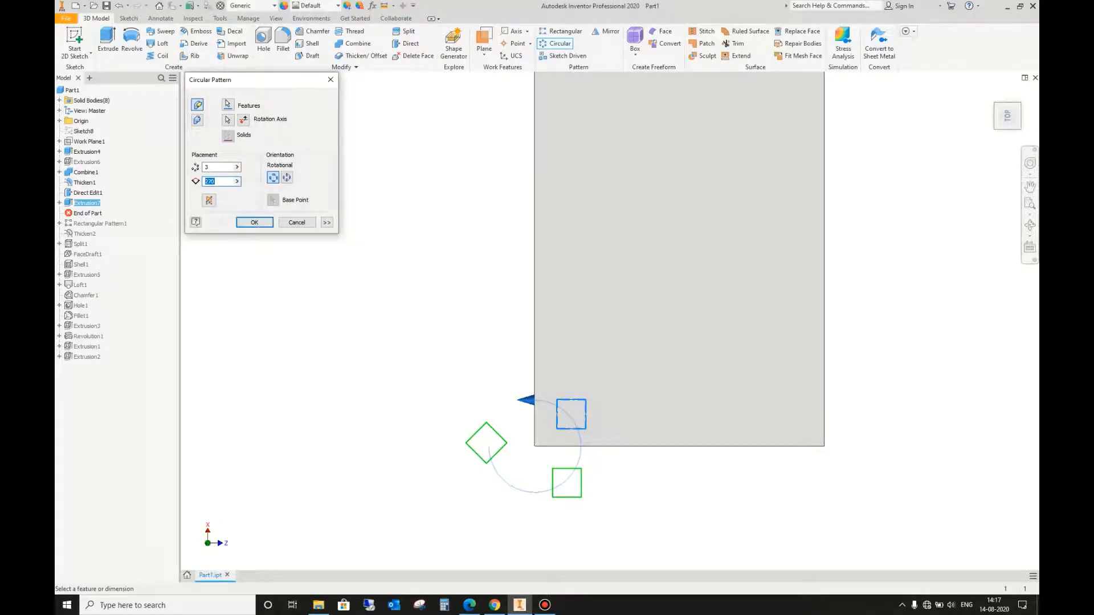
text(180)
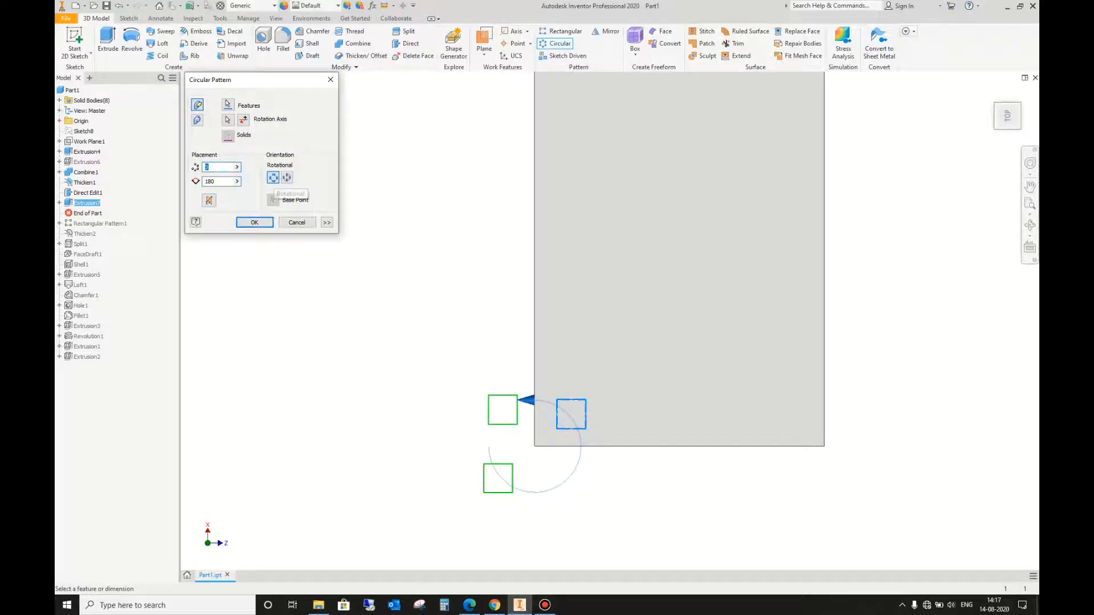
text(4)
key(Return)
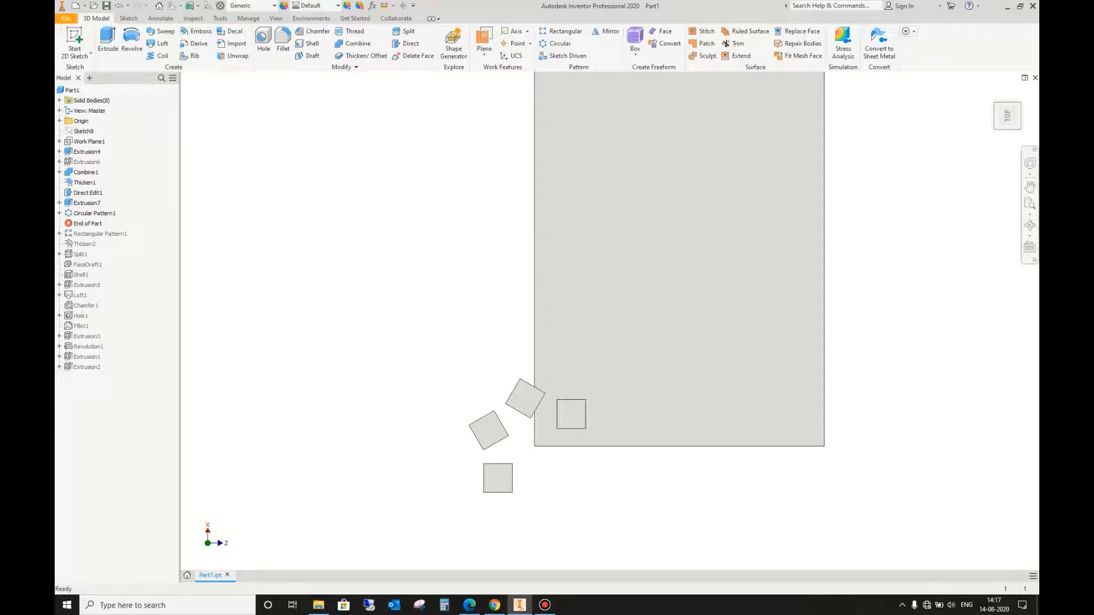
Step: Delete the circular pattern of the small block
click(1029, 225)
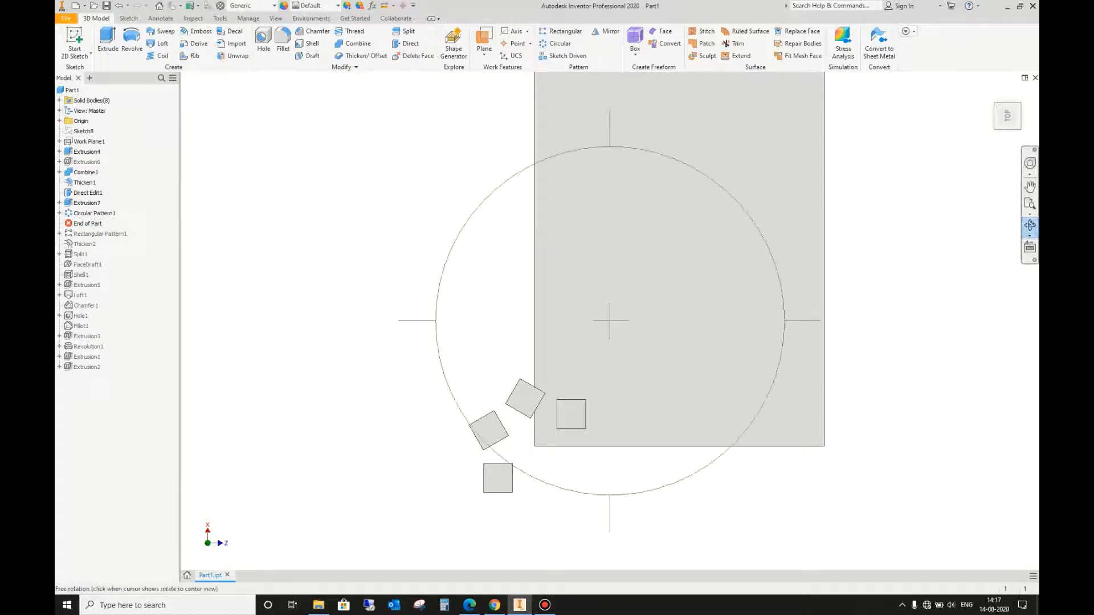
drag(732, 319, 641, 240)
scroll(684, 253, up, 5)
key(Escape)
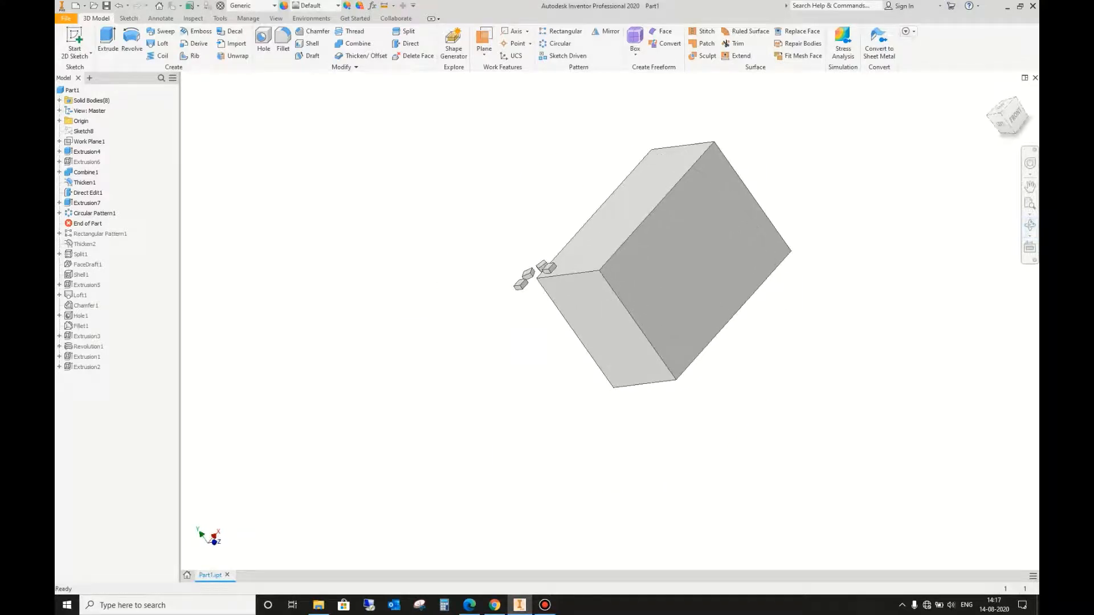
click(533, 267)
right_click(103, 214)
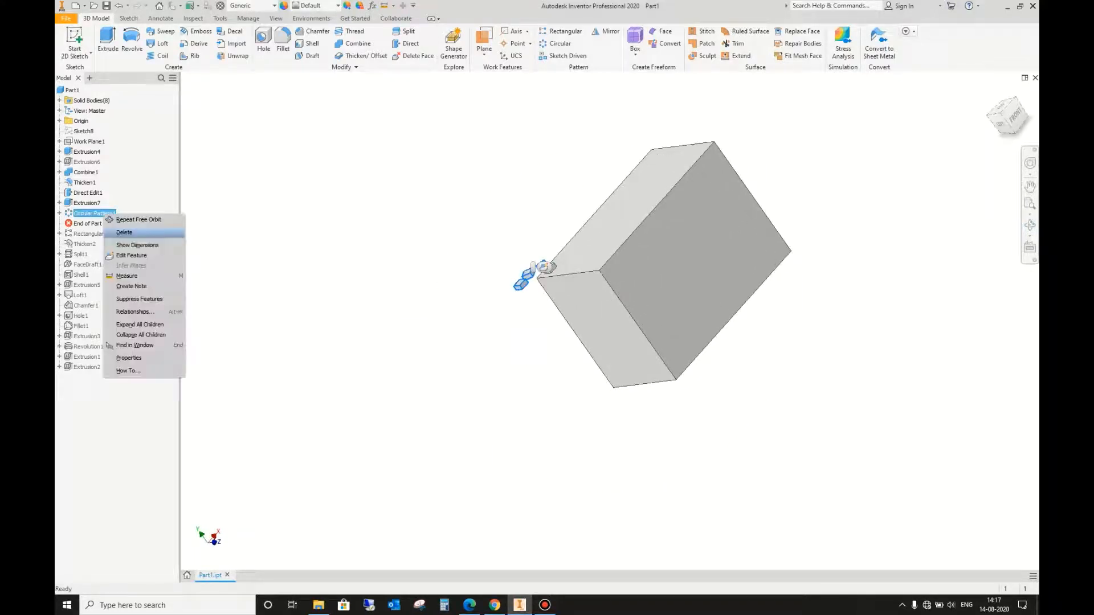
click(124, 232)
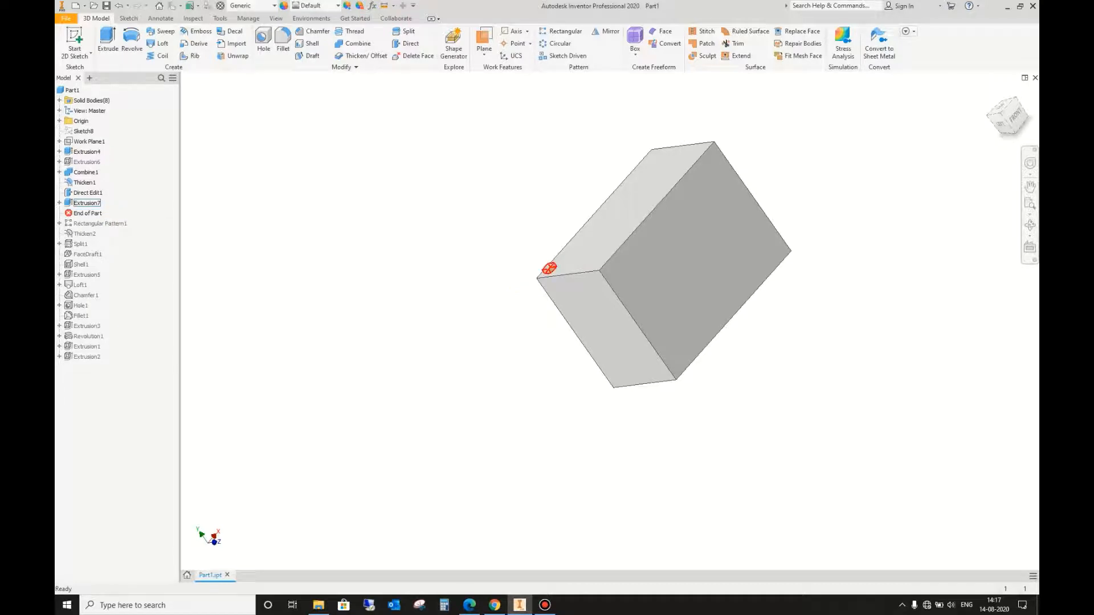
Step: Delete the small block's extrusion together with its consumed sketch
click(88, 202)
right_click(90, 203)
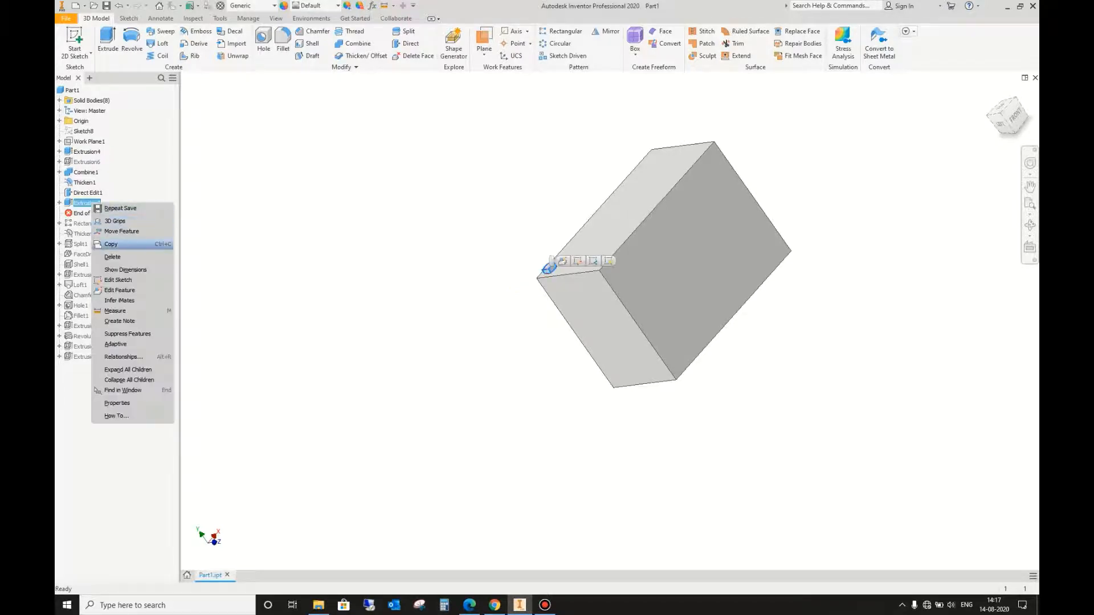
click(112, 257)
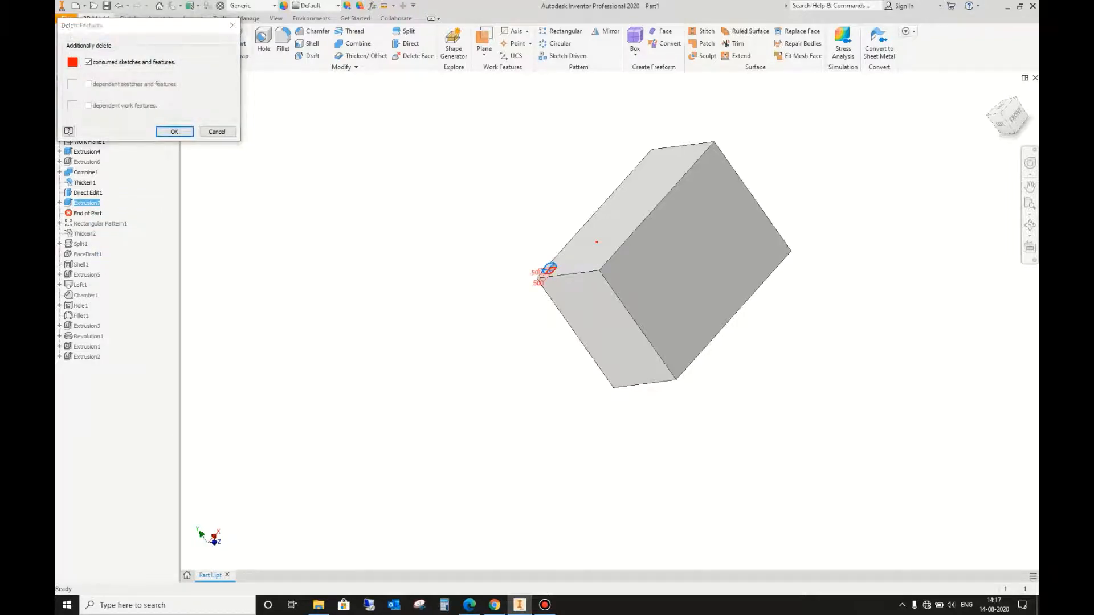
click(174, 131)
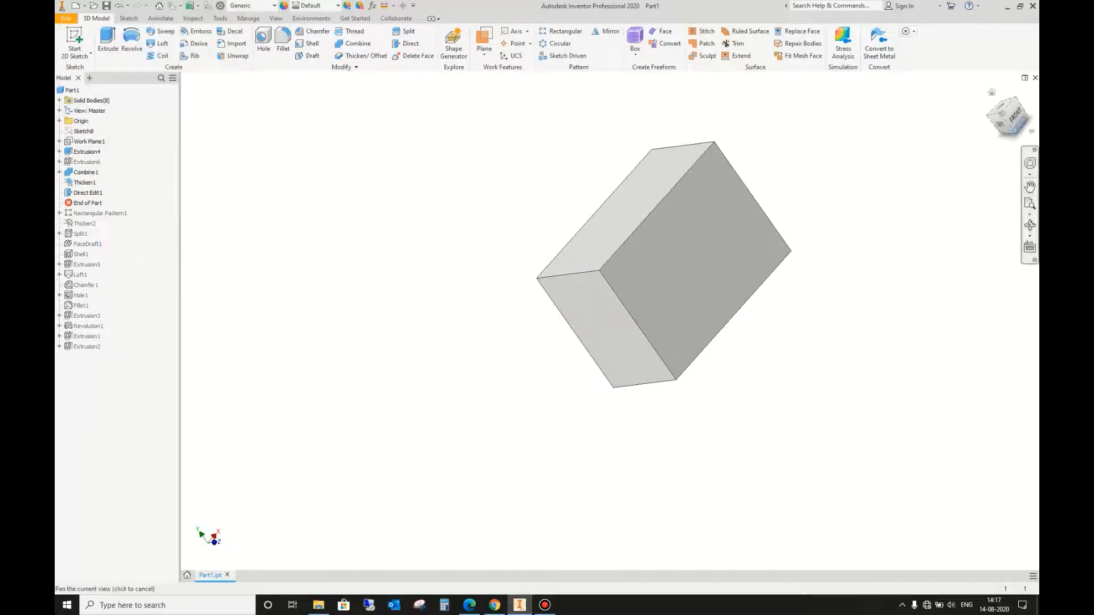
Step: Start a sketch on the block's top face and draw a rectangle inside its outline, longer along the face's long edges
click(1015, 116)
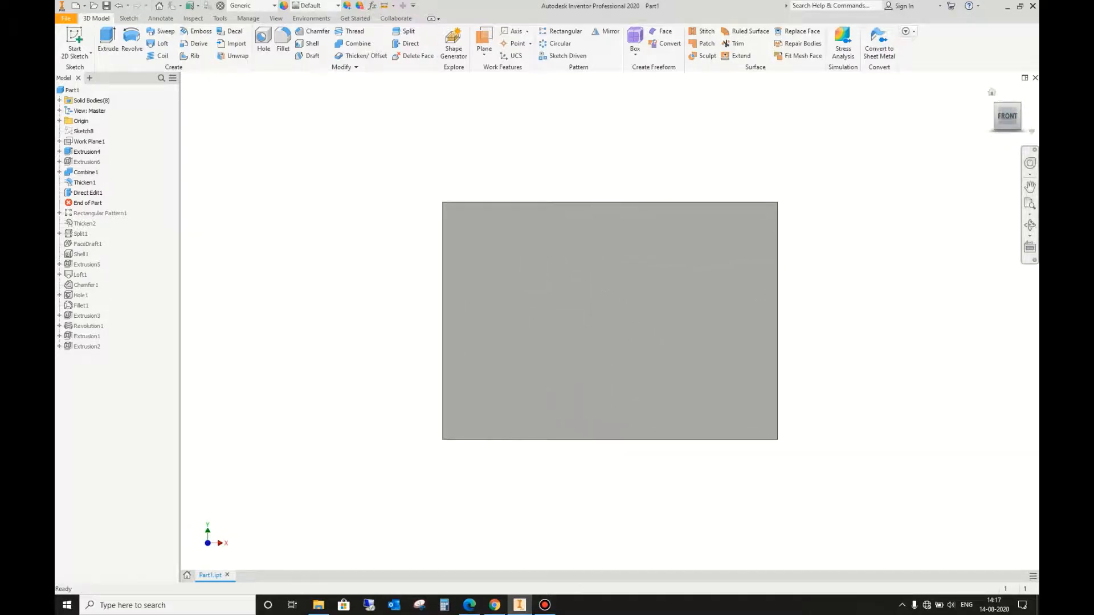
click(996, 106)
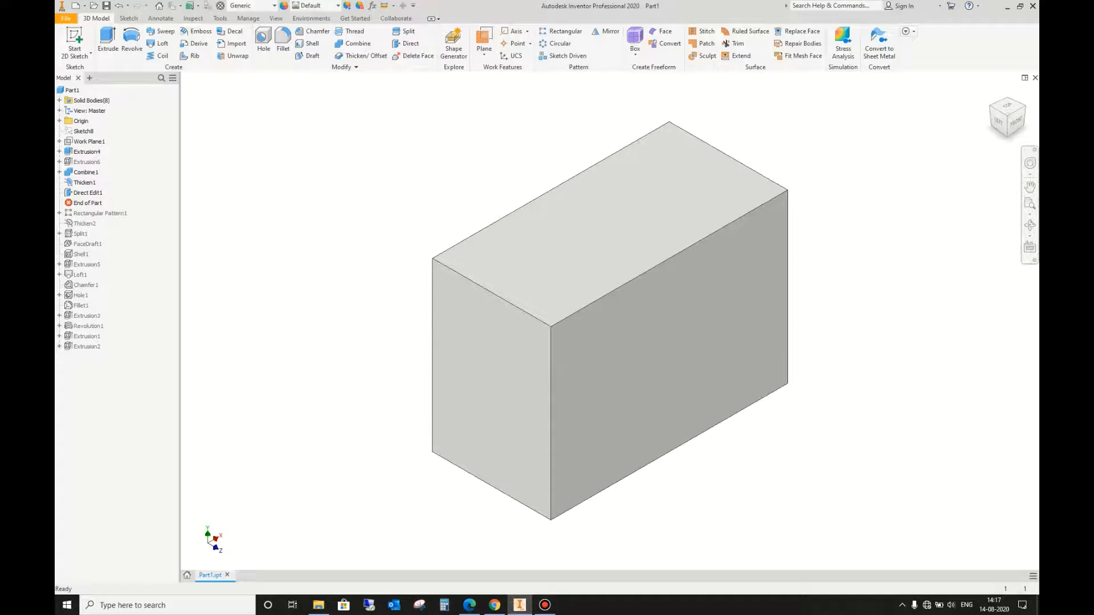
scroll(878, 264, down, 3)
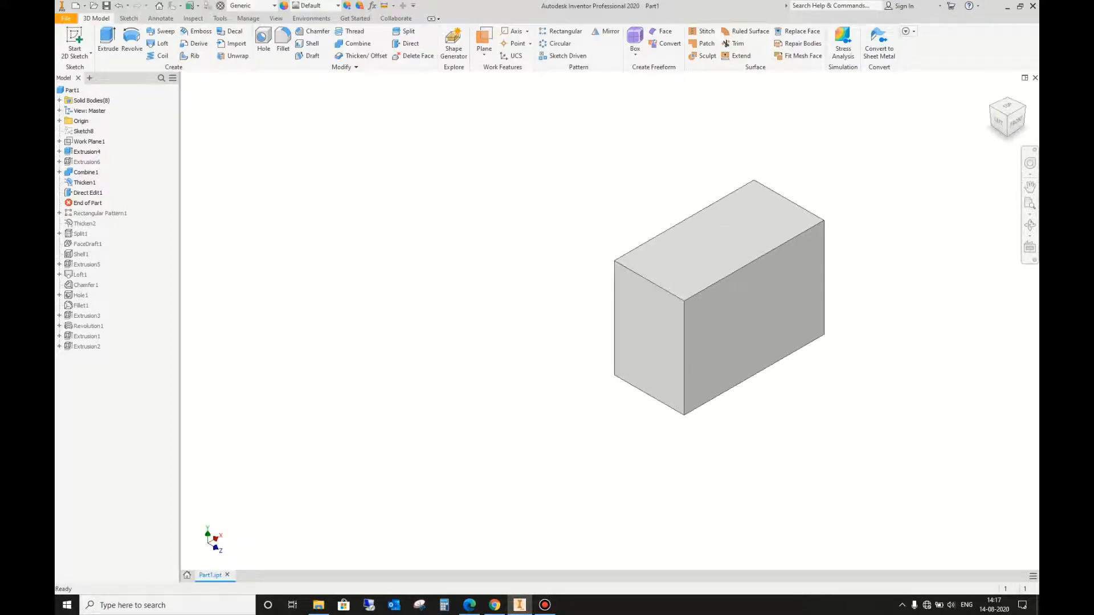
click(716, 263)
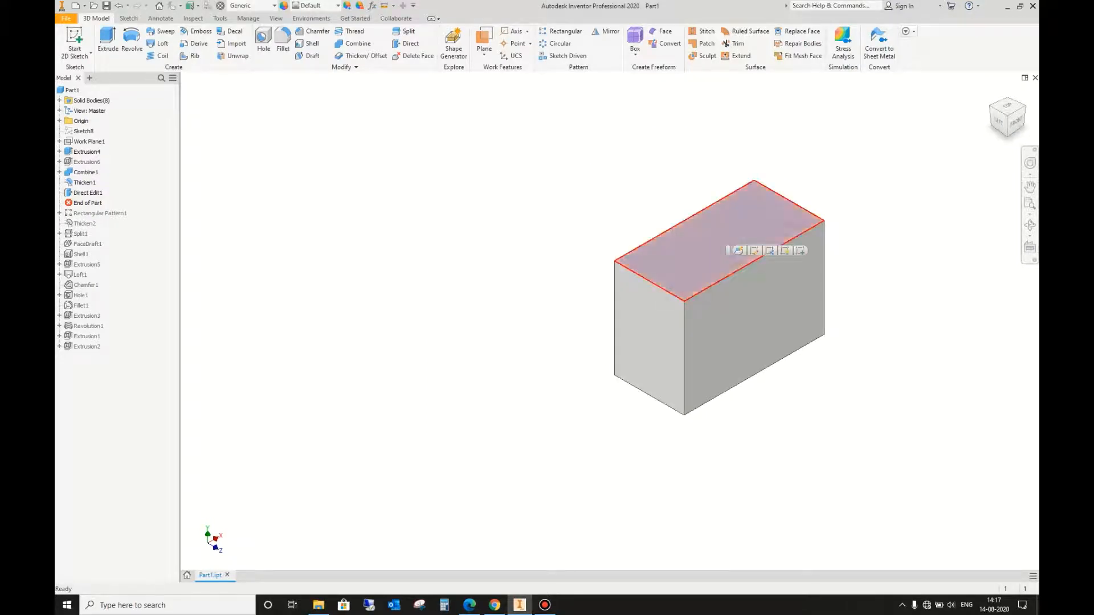
click(800, 250)
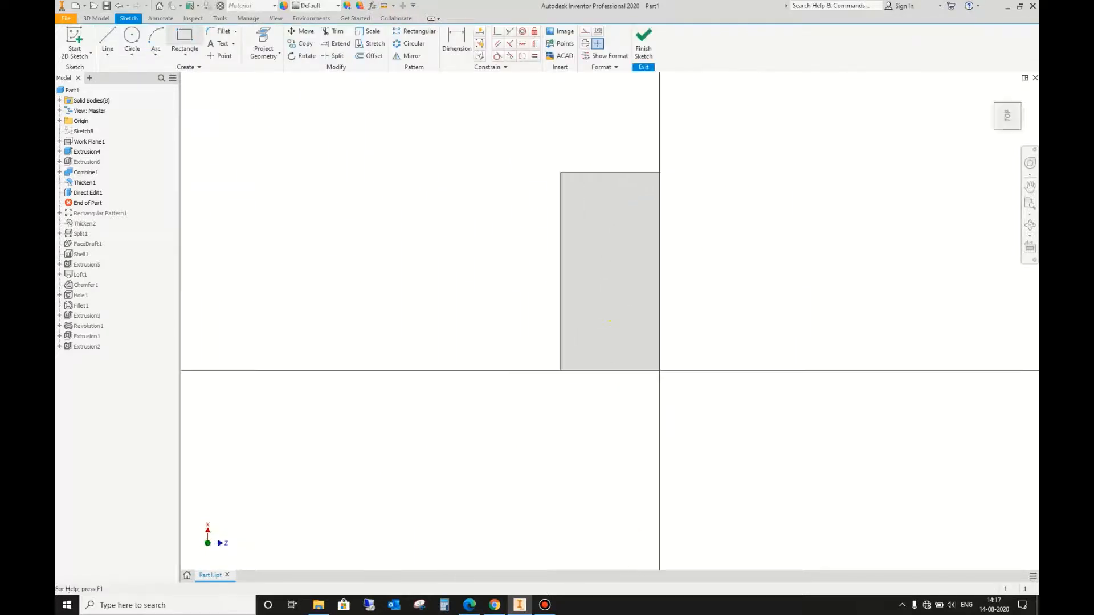
click(184, 37)
click(581, 219)
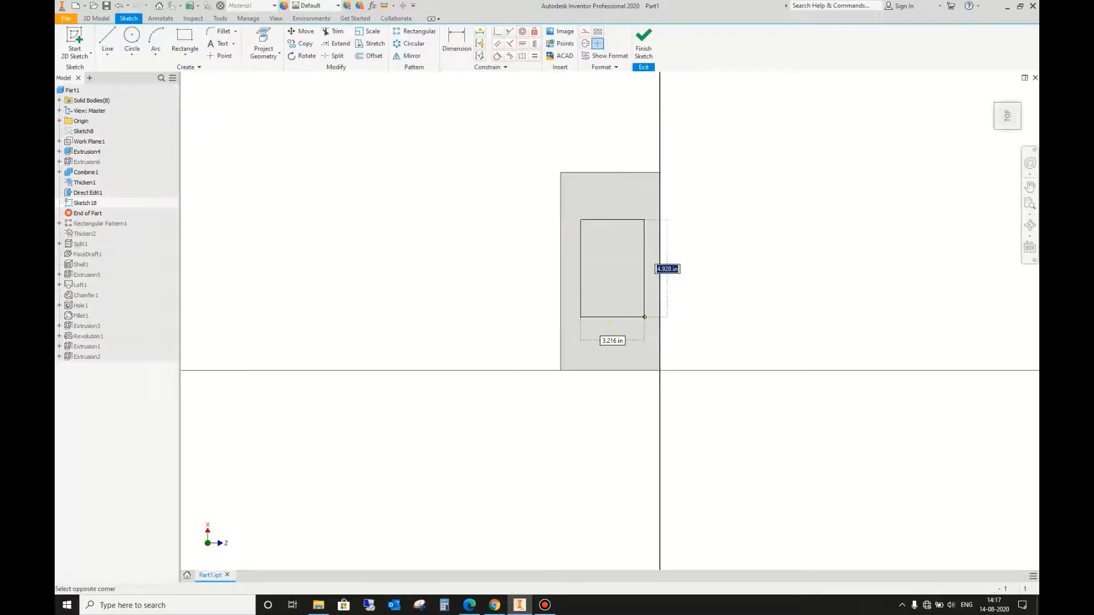
click(641, 332)
Step: Extrude the rectangle 5 in downward as a cut to form a pocket in the block
key(e)
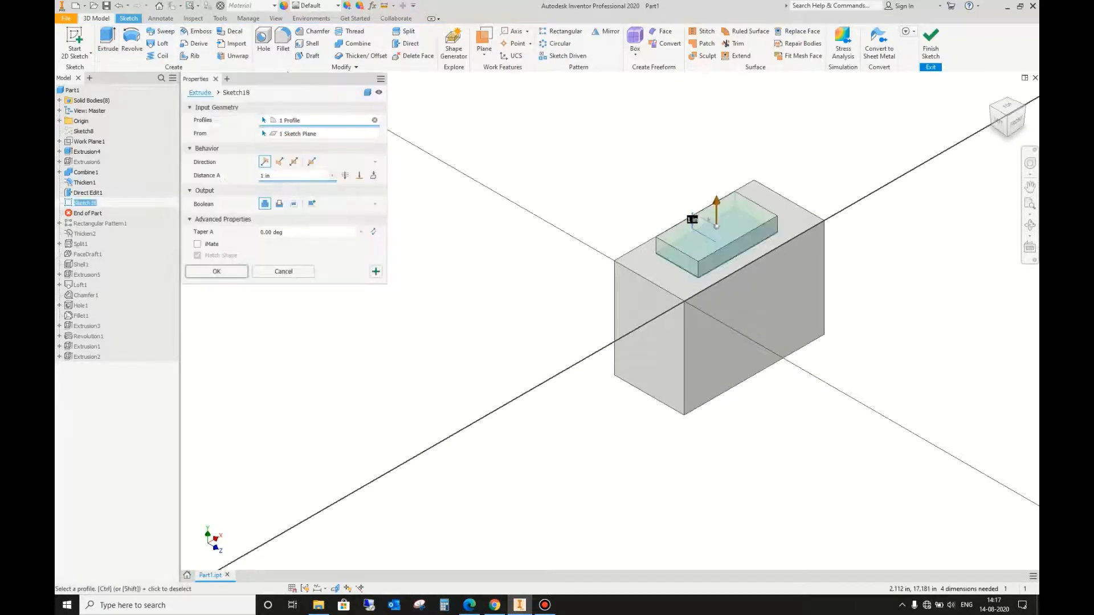
click(279, 162)
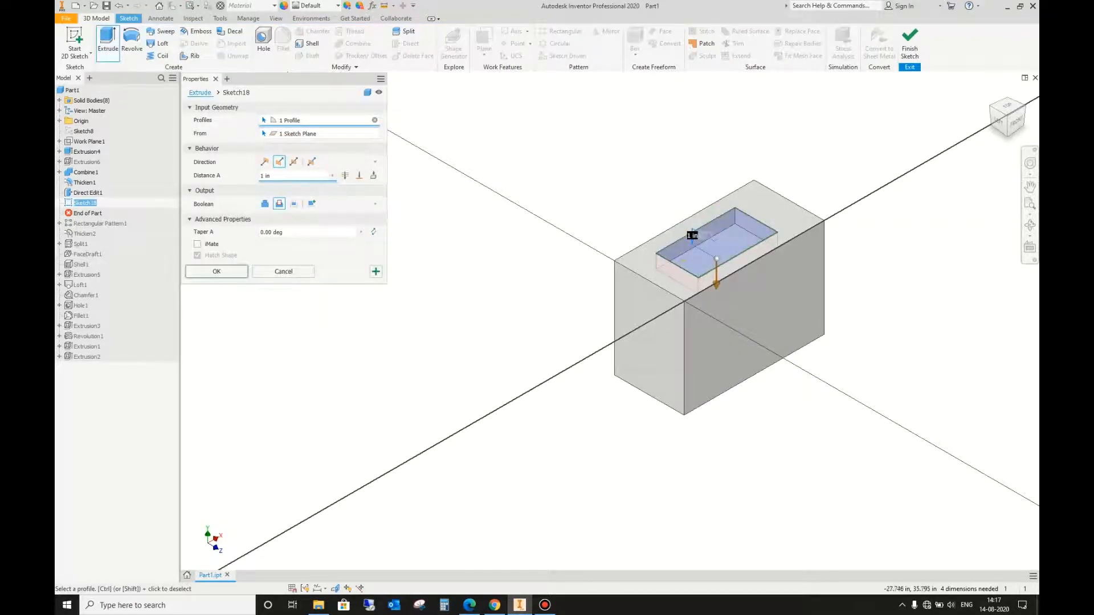
text(5)
key(Return)
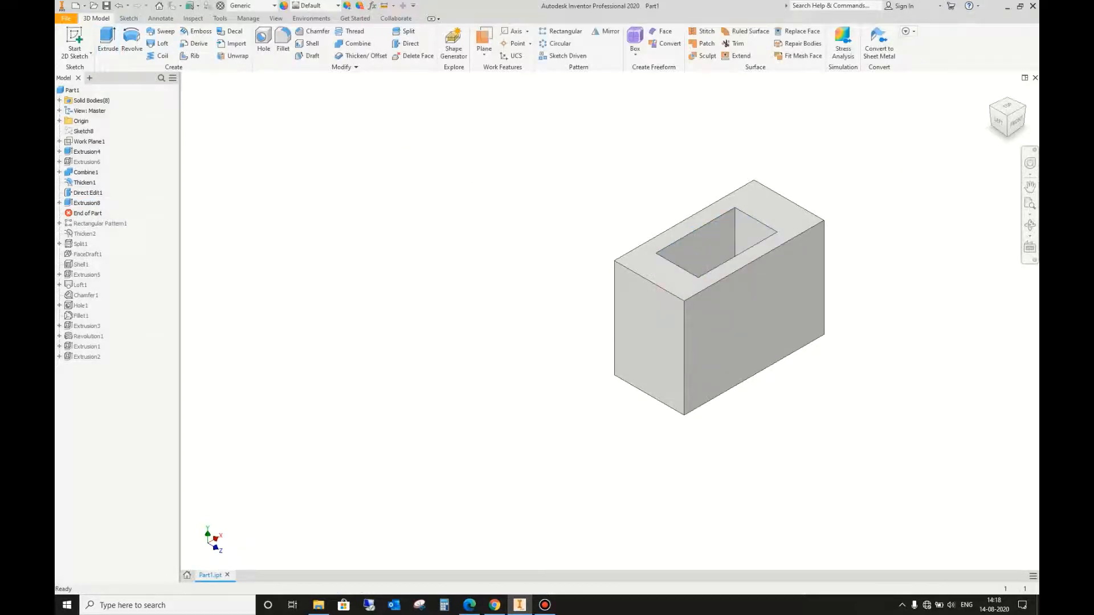
Step: Create a work plane offset outward from the block's long front face
middle_drag(683, 271, 553, 293)
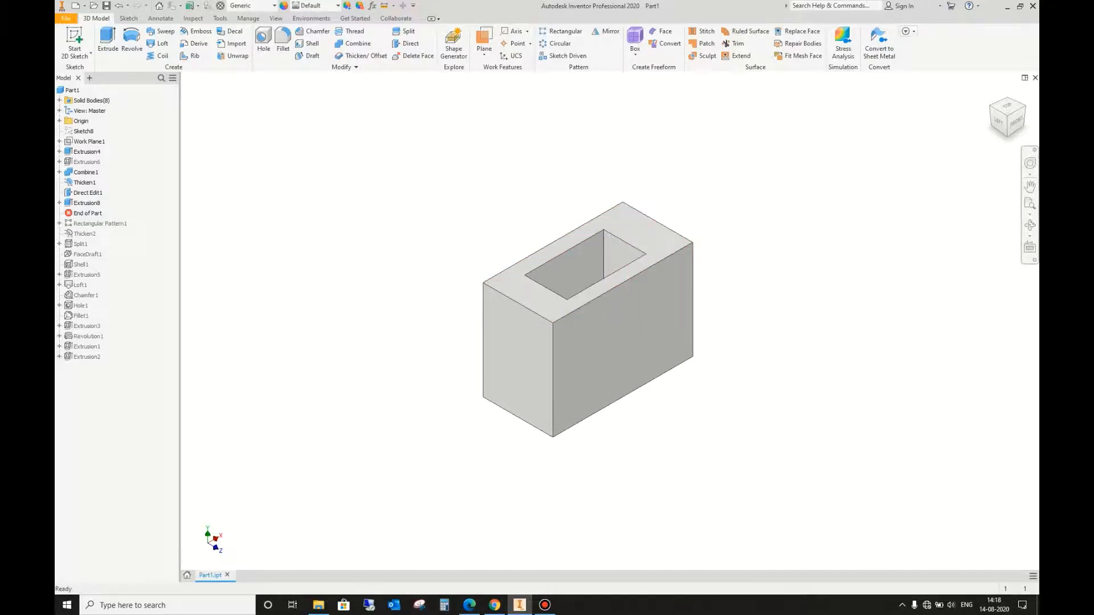
click(1008, 116)
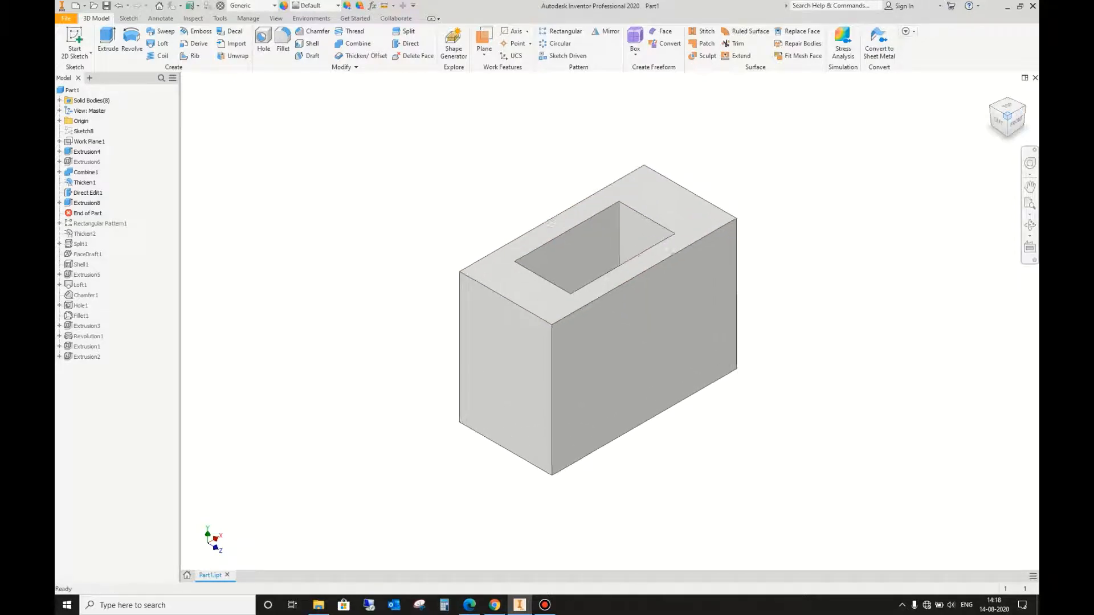
click(59, 121)
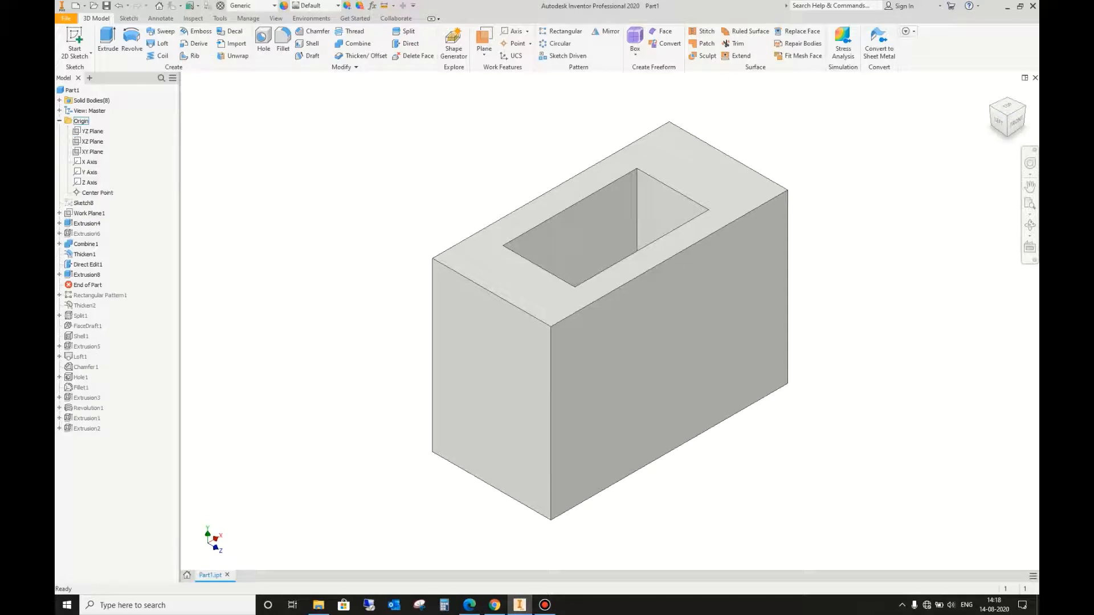
click(93, 132)
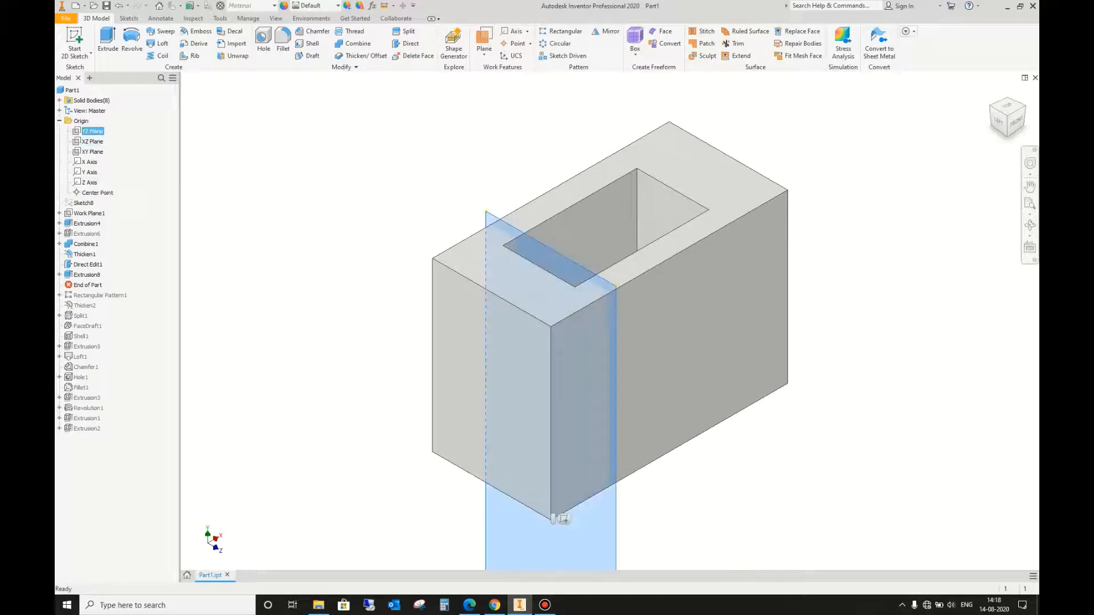
click(92, 152)
key(Escape)
scroll(606, 346, up, 4)
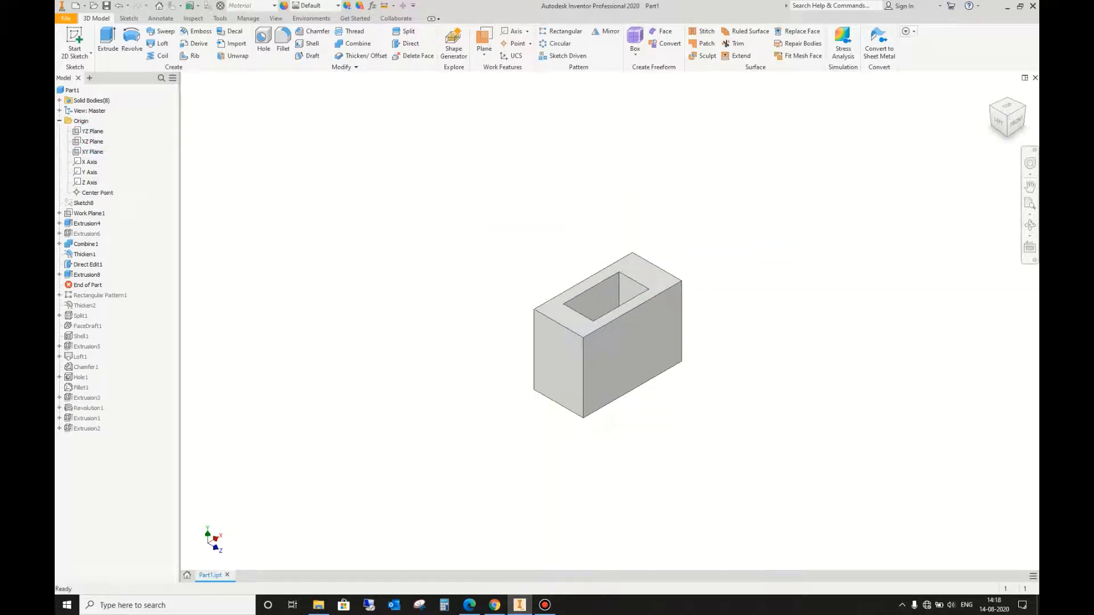
click(484, 53)
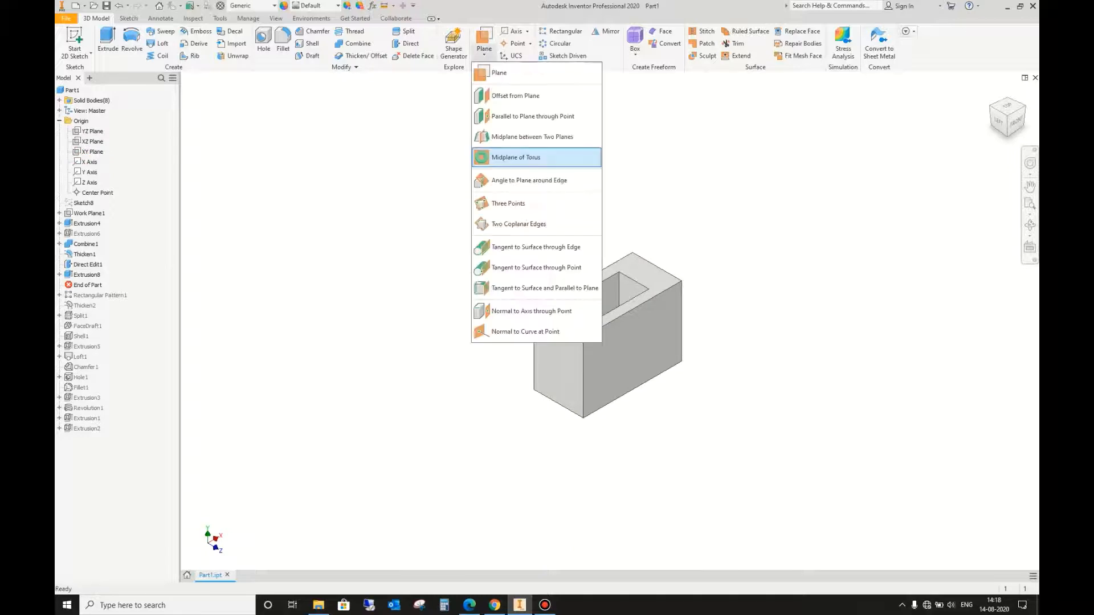
click(516, 95)
click(633, 347)
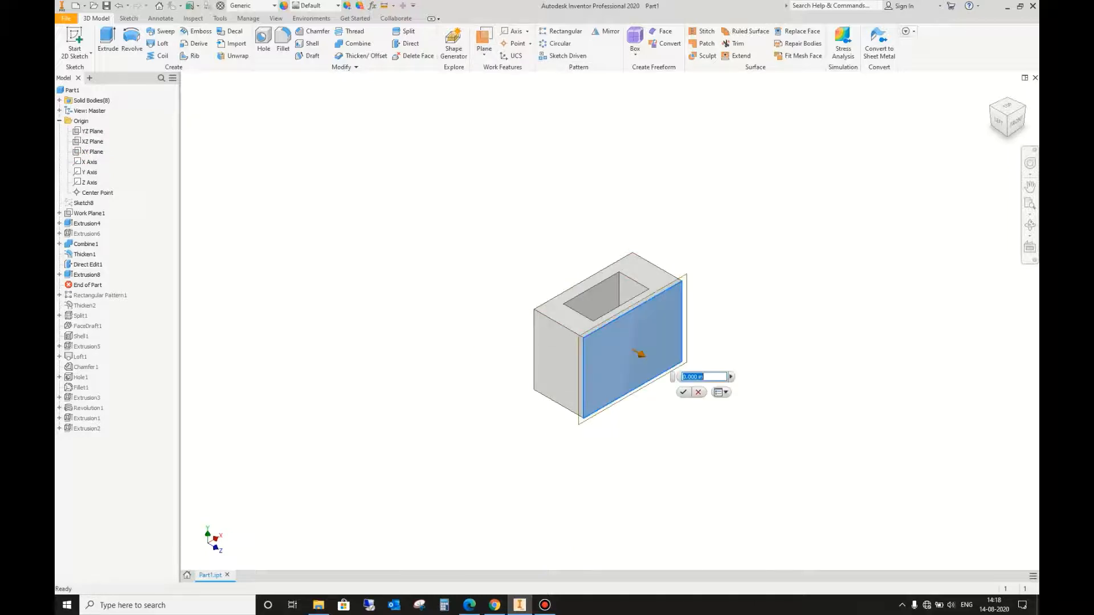
text(1)
key(Return)
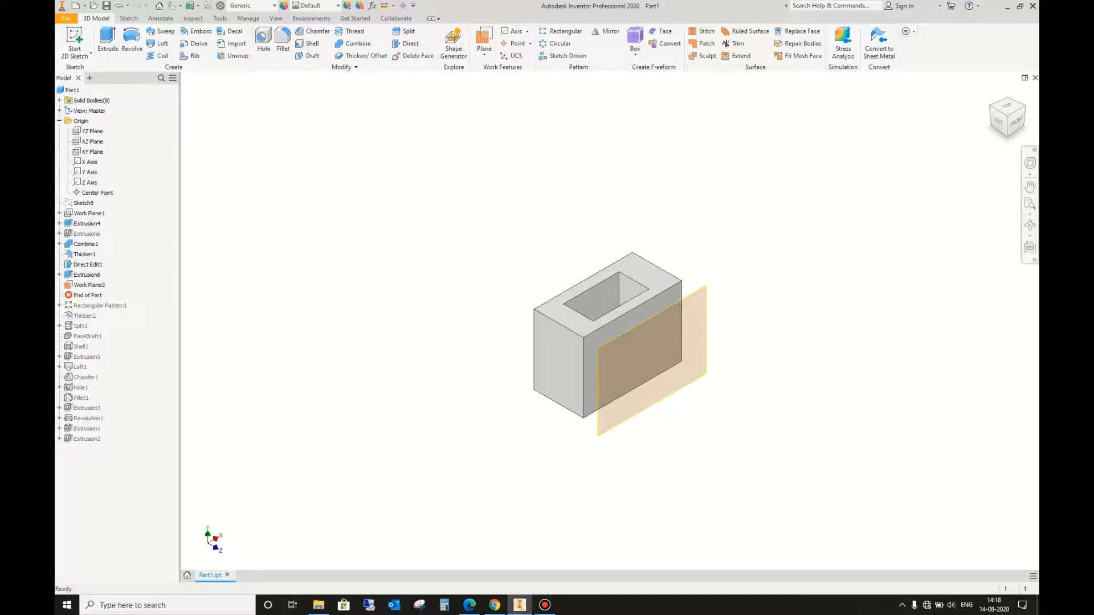
Step: Mirror the pocket cut Extrusion8 together with Extrusion4, Extrusion6, Combine1 and Thicken1 about the offset work plane
click(1007, 107)
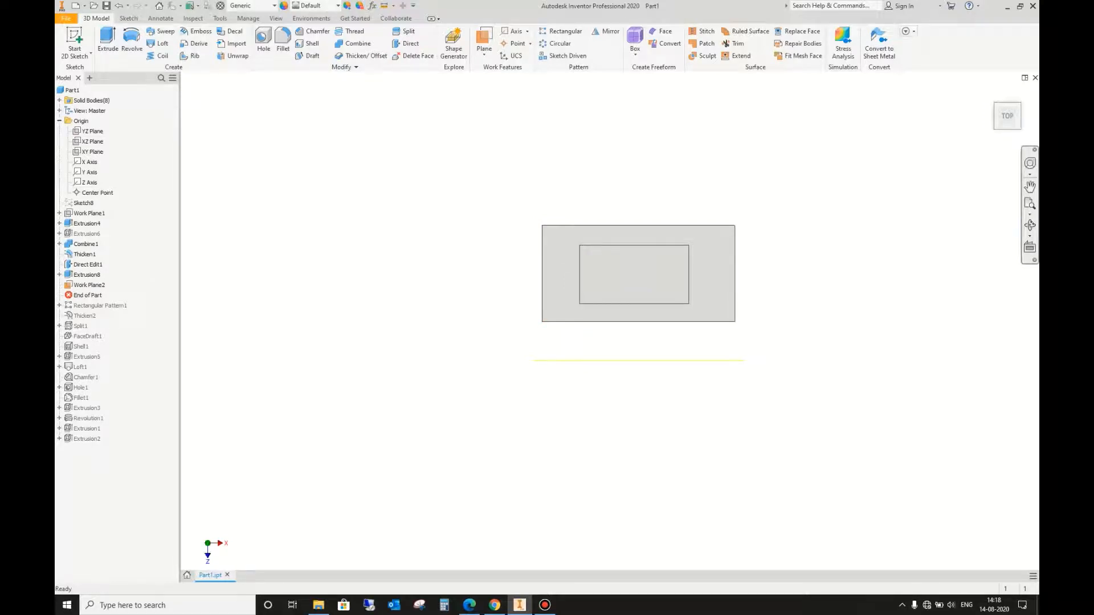
click(1030, 225)
drag(621, 365, 701, 279)
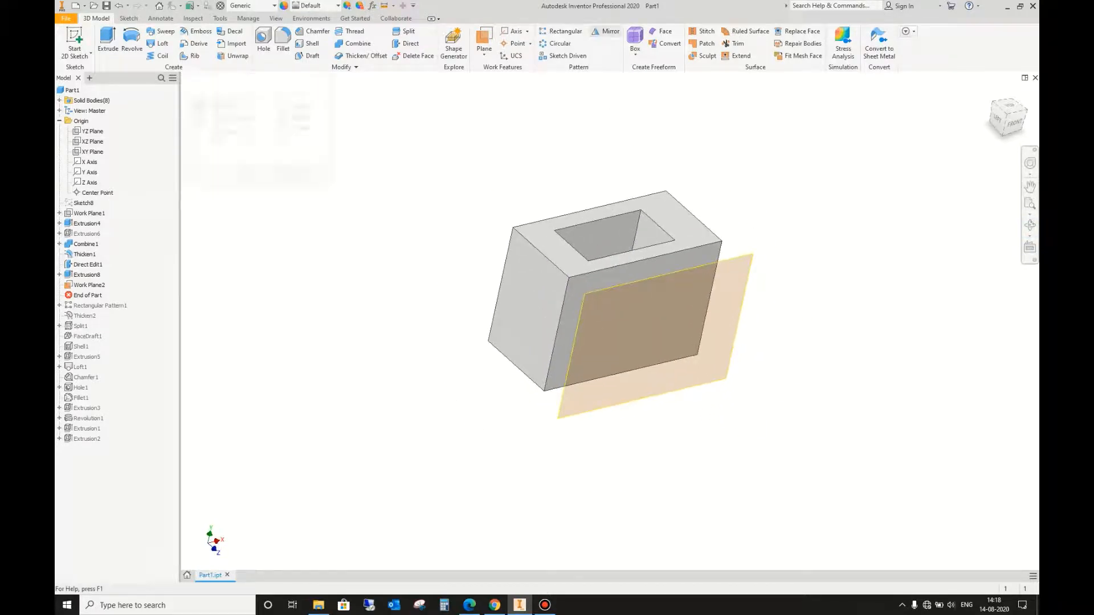
click(607, 32)
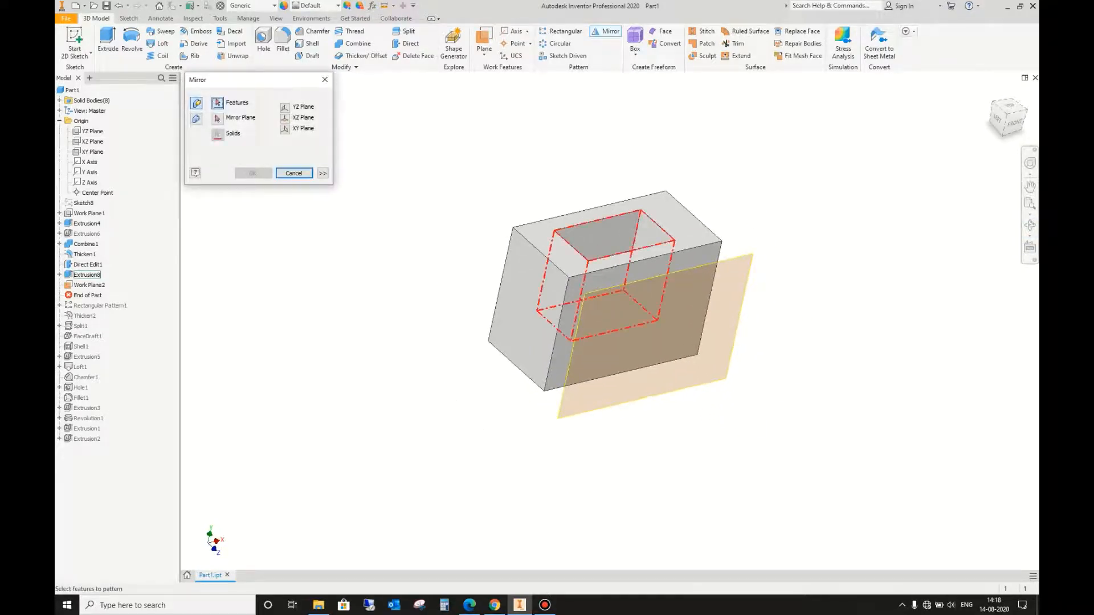
click(86, 274)
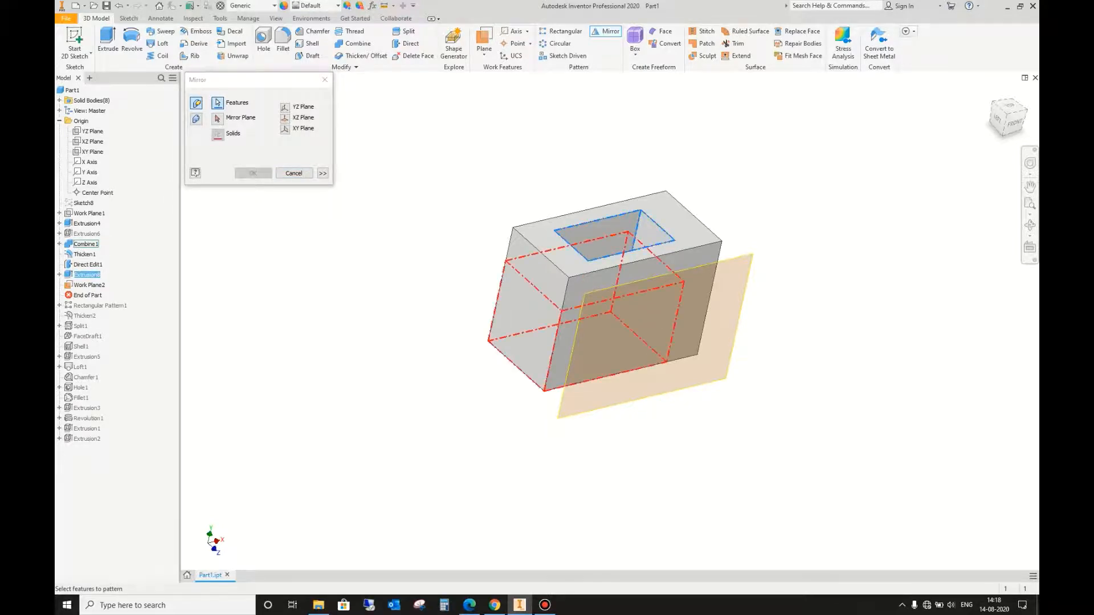
click(86, 224)
click(87, 233)
click(86, 244)
click(85, 254)
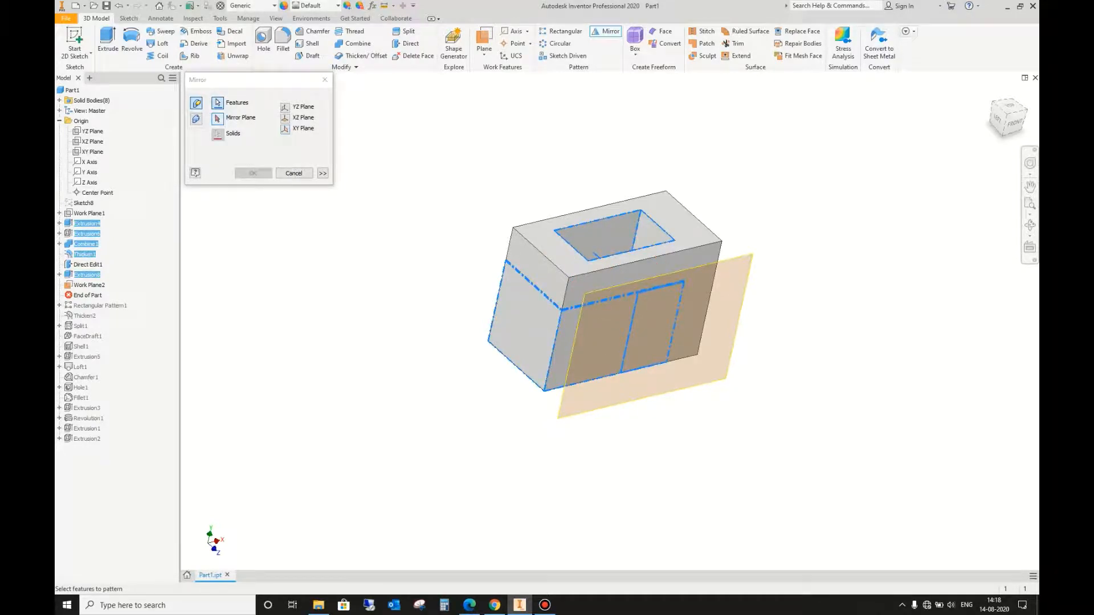
click(218, 119)
click(732, 307)
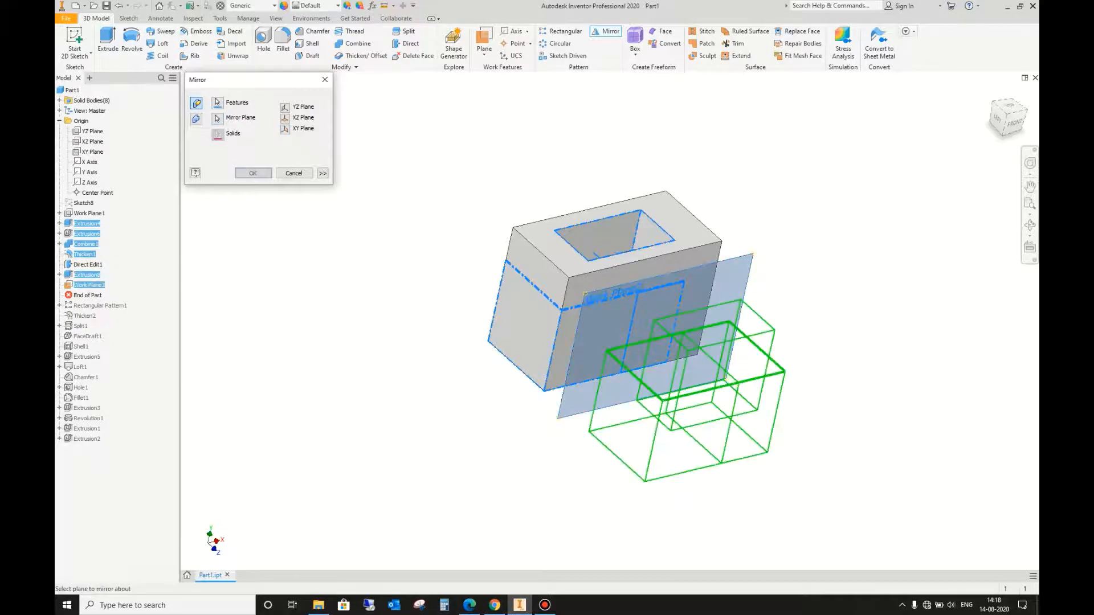
key(Return)
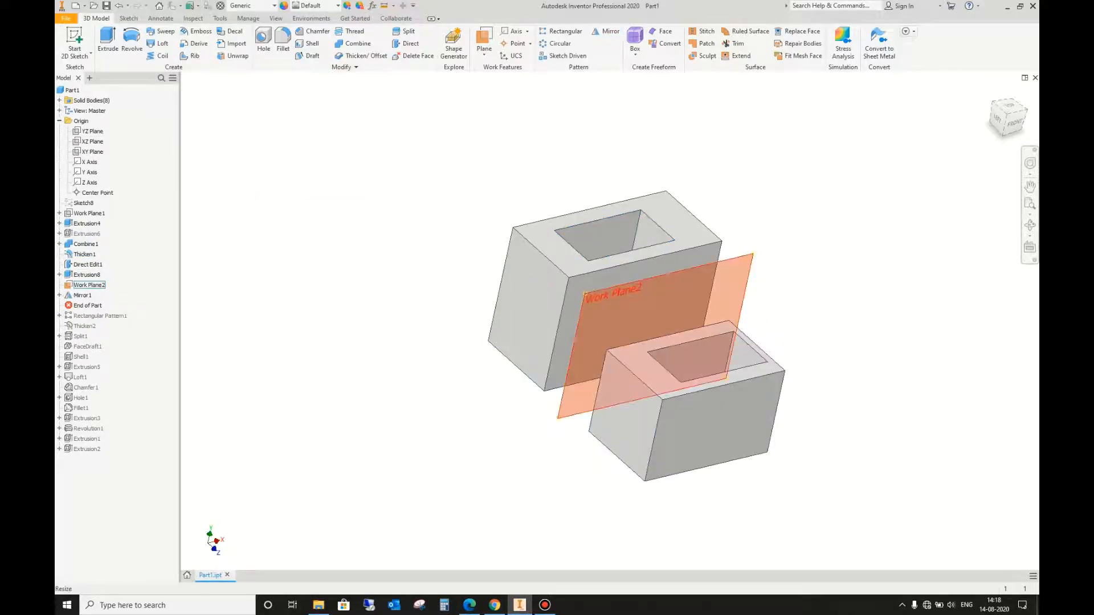
Step: Hide the offset work plane between the two blocks
right_click(752, 266)
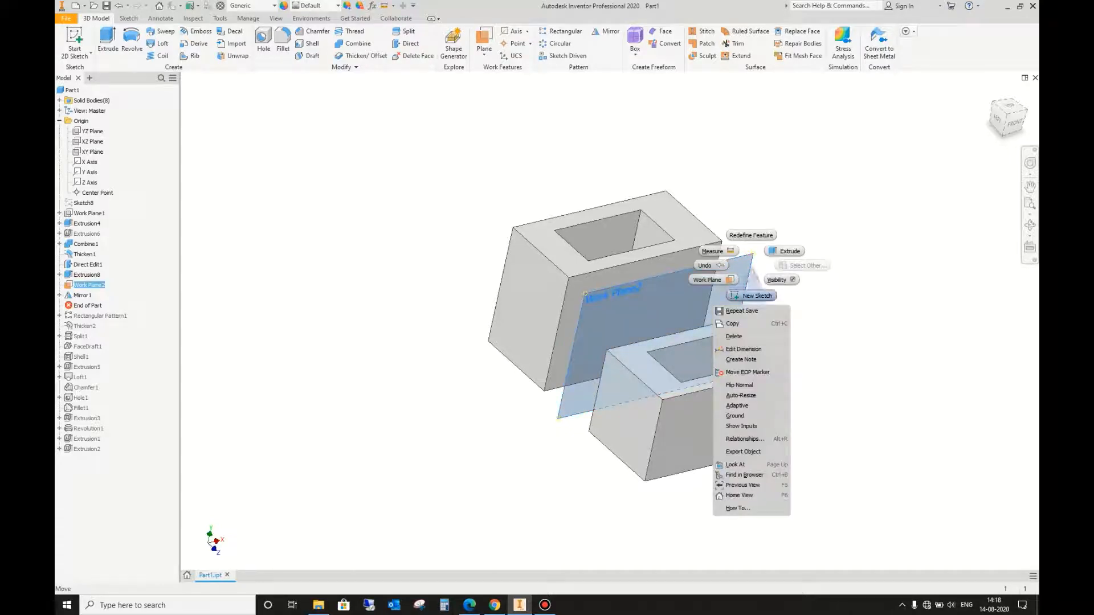
click(781, 279)
scroll(731, 296, up, 5)
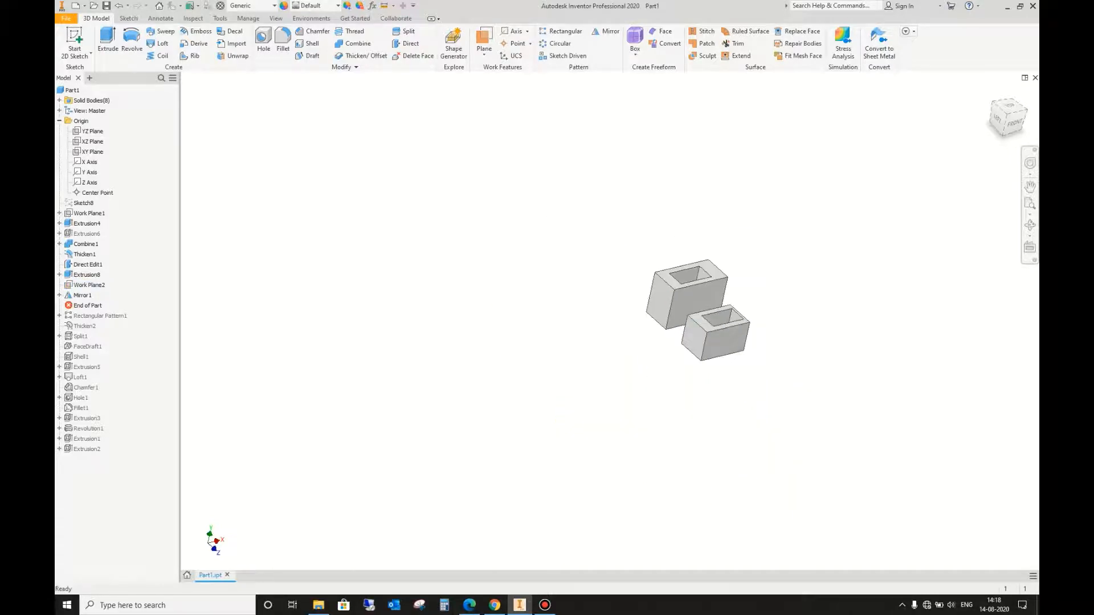
double_click(83, 295)
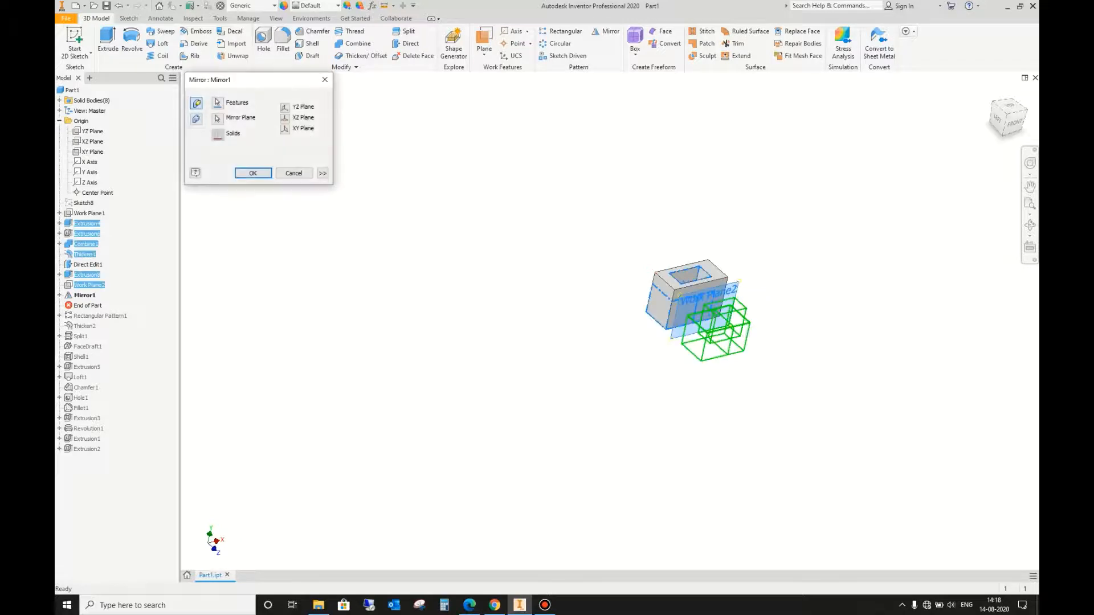
click(217, 103)
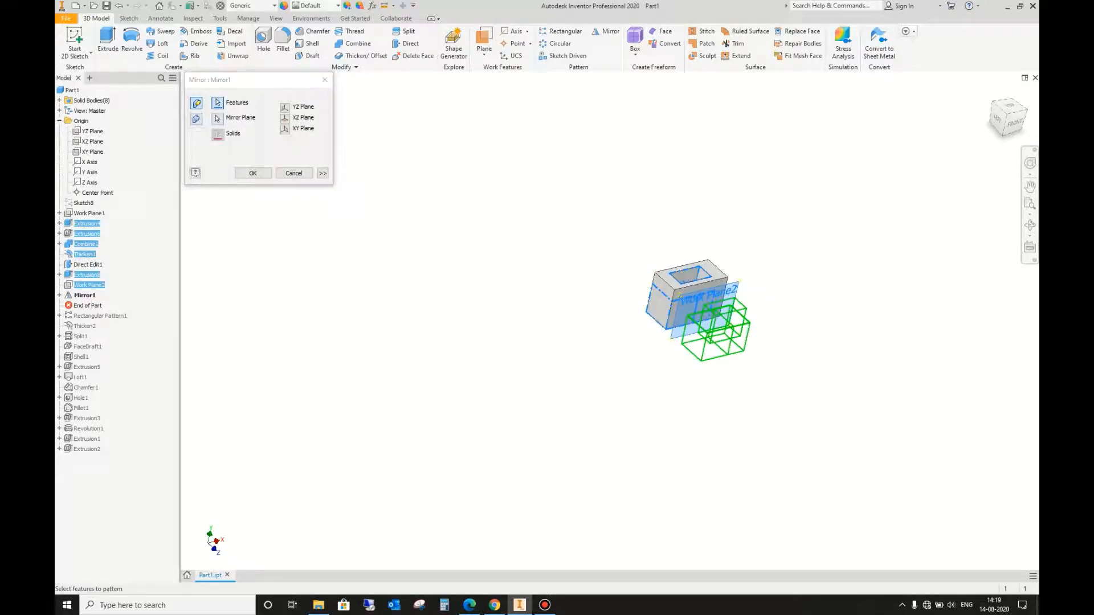
click(294, 173)
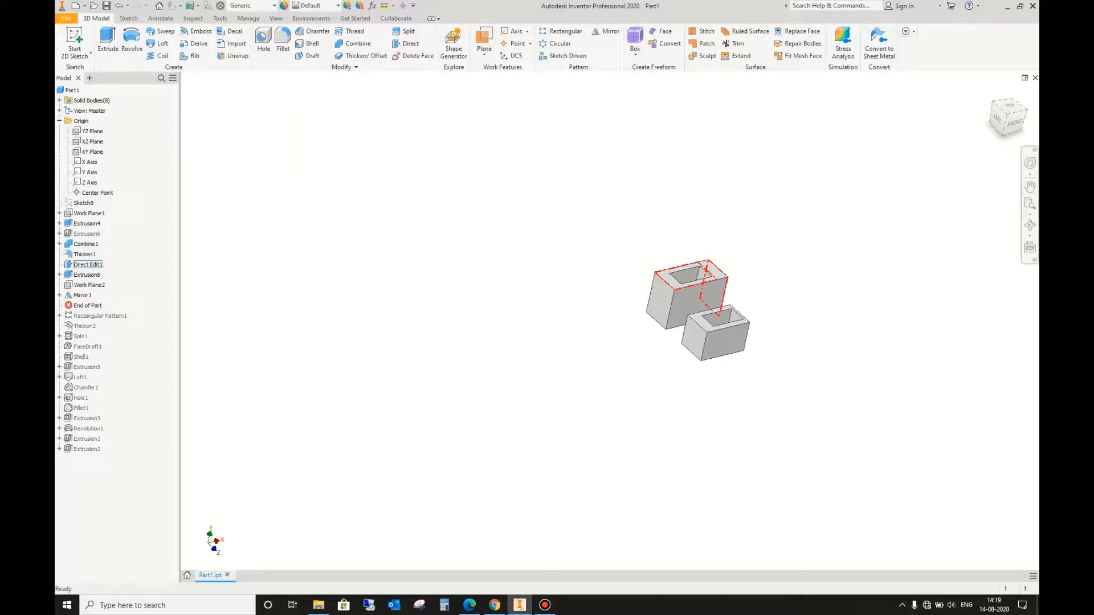
Step: Roll the model history back so the End of Part marker sits directly below Extrusion4
scroll(681, 302, up, 4)
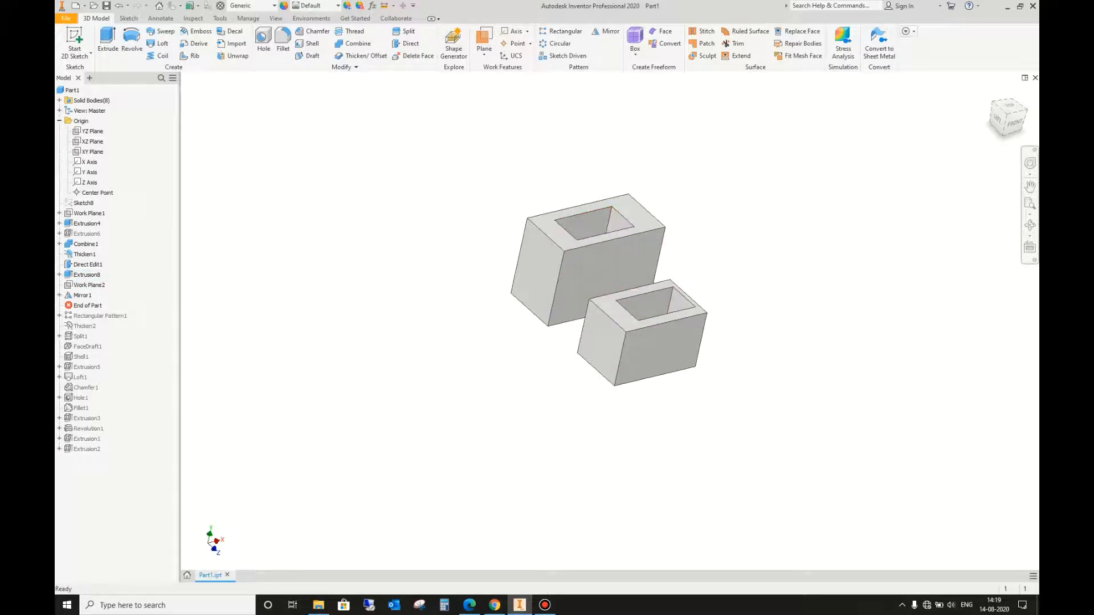
click(992, 92)
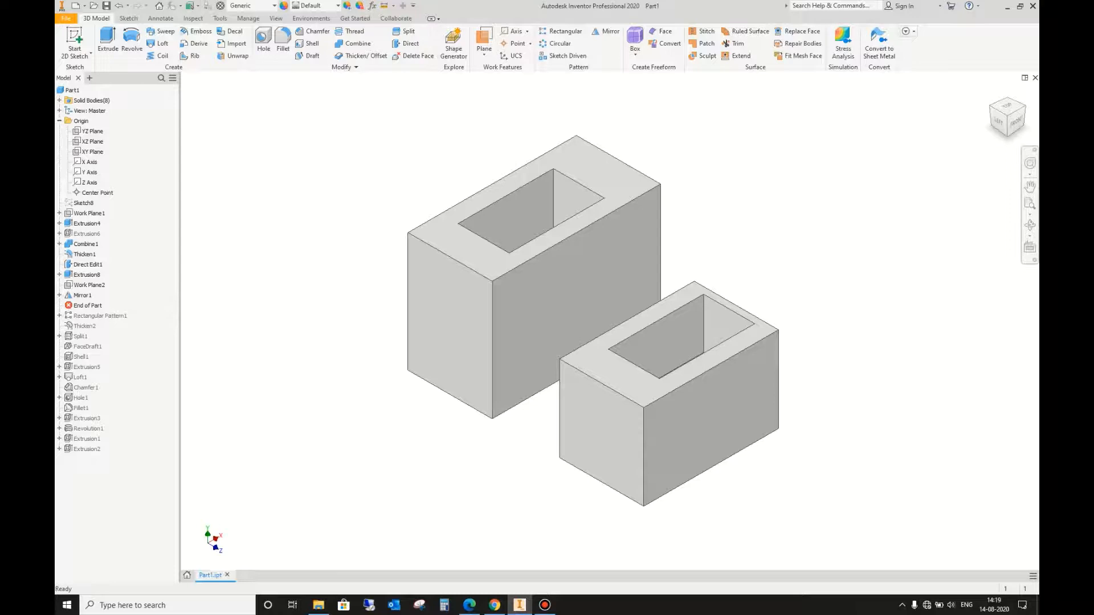
scroll(771, 176, up, 3)
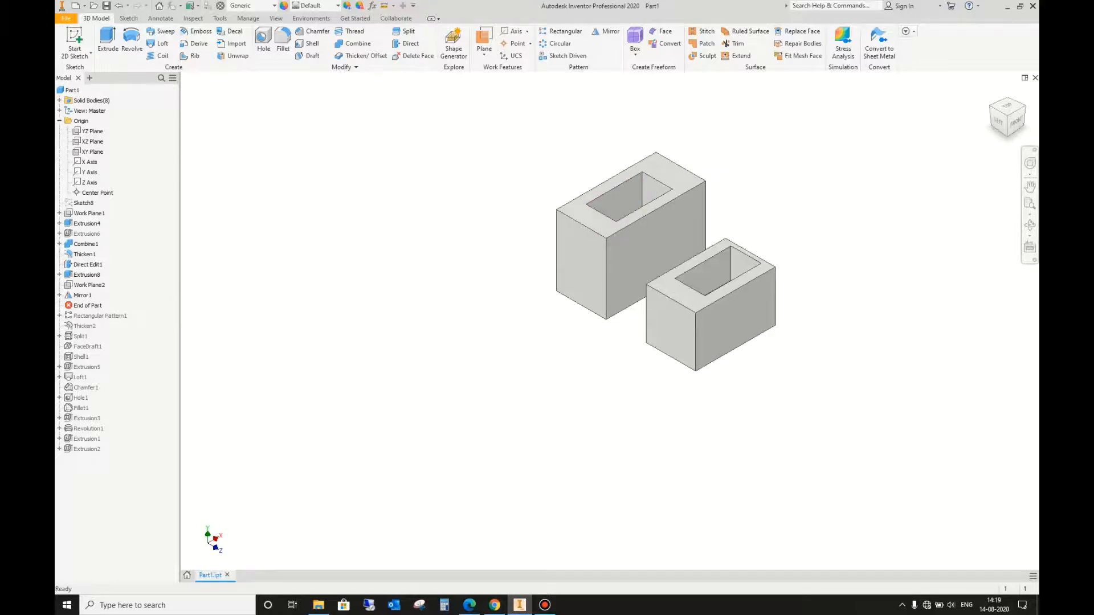
drag(87, 306, 88, 216)
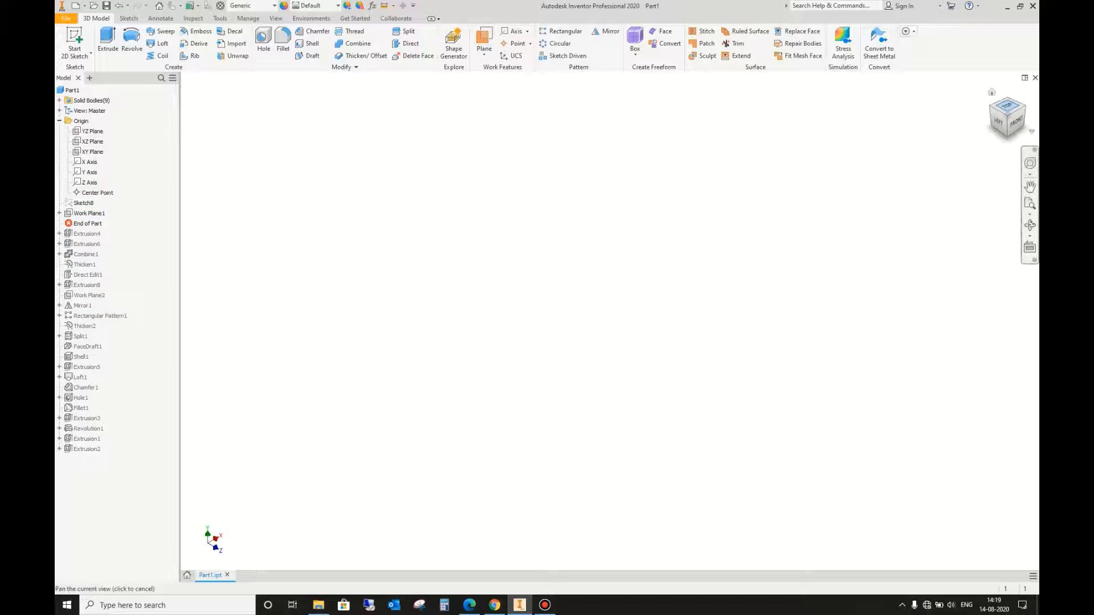
click(1007, 107)
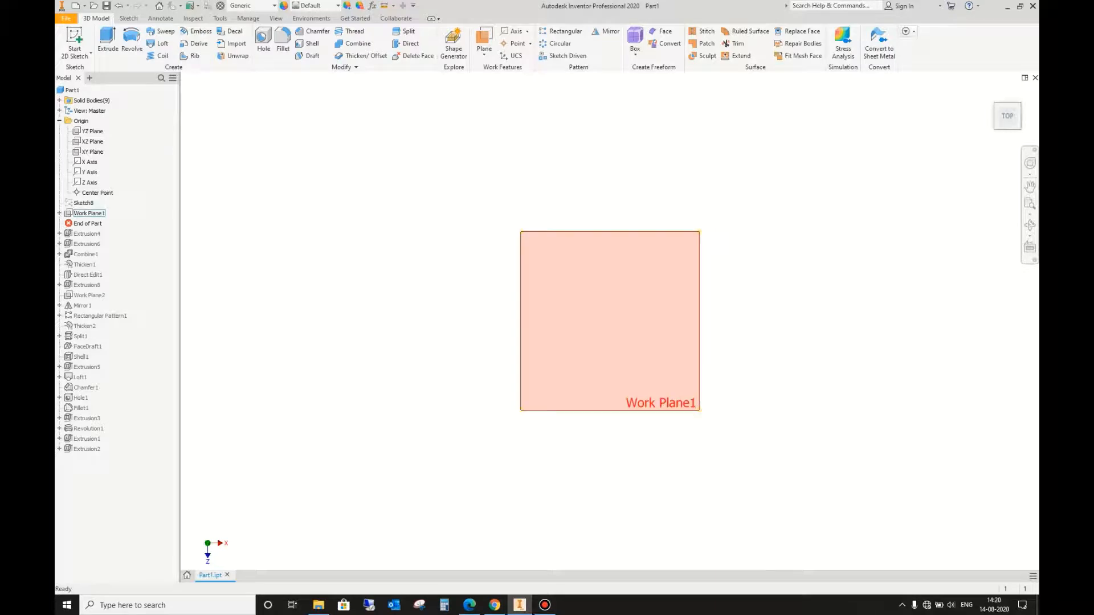
drag(87, 224, 88, 238)
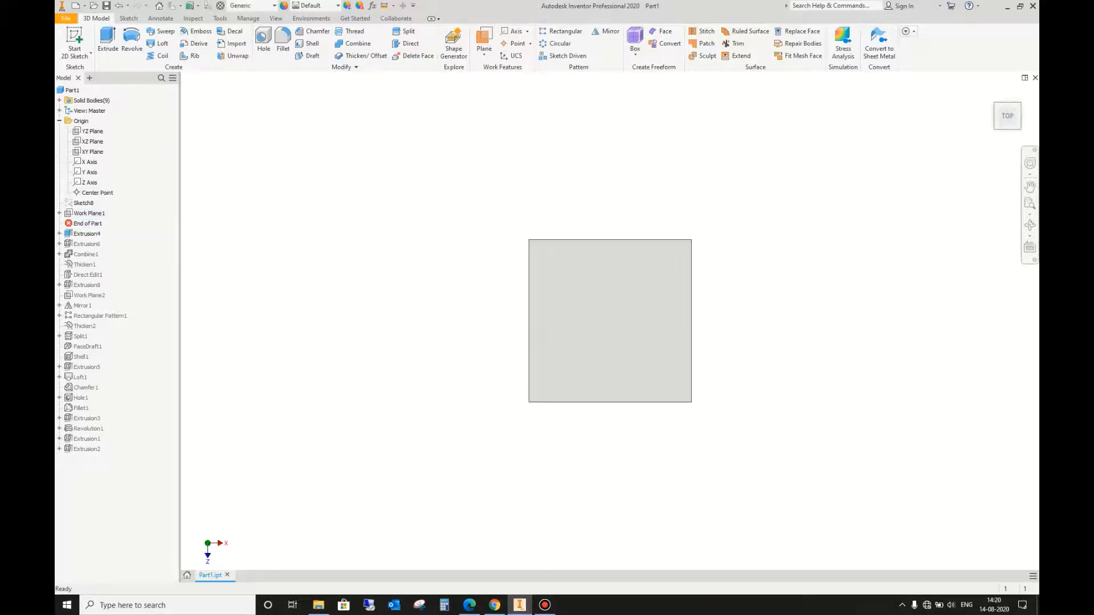
right_click(84, 223)
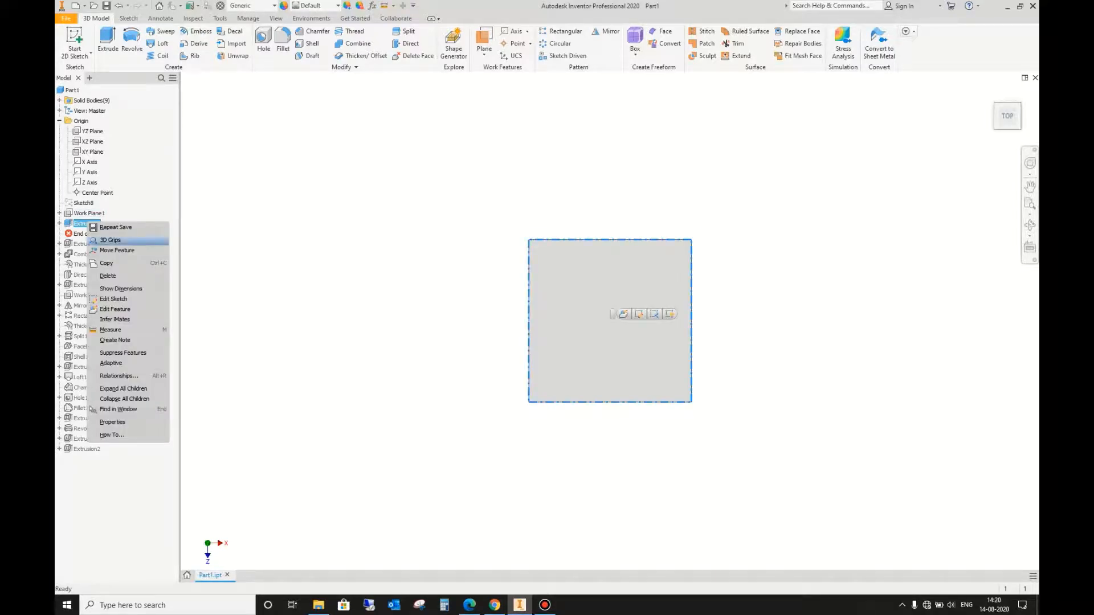
click(121, 210)
Step: Delete all features below the End of Part marker, from Extrusion6 through Extrusion2
click(87, 244)
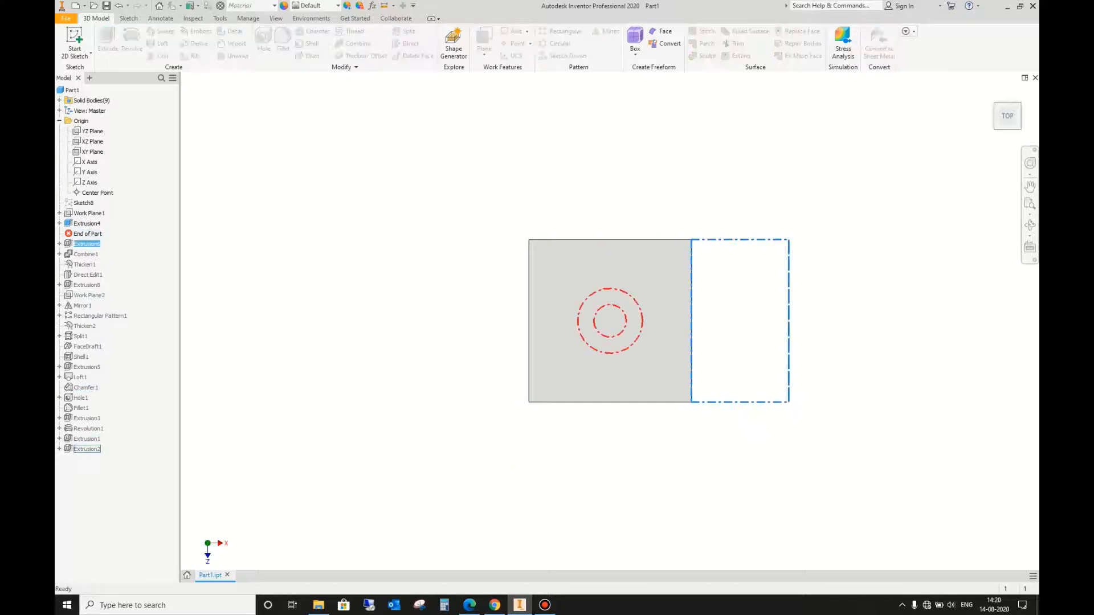
shift+click(87, 449)
right_click(88, 450)
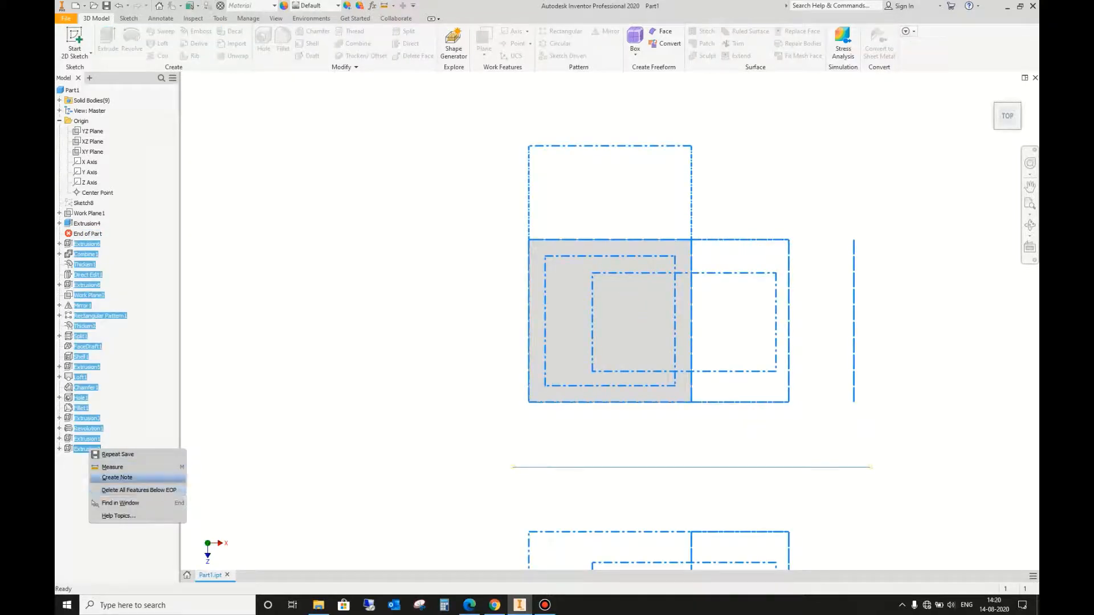
click(138, 491)
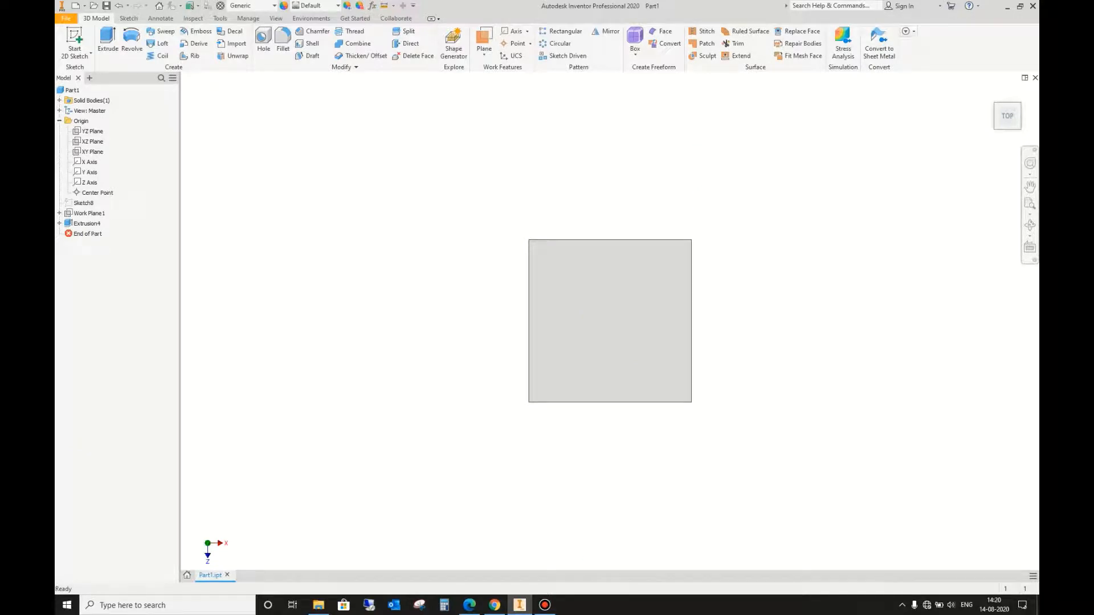
Step: Delete the block extrusion Extrusion4 while keeping its consumed square sketch
click(86, 223)
right_click(80, 223)
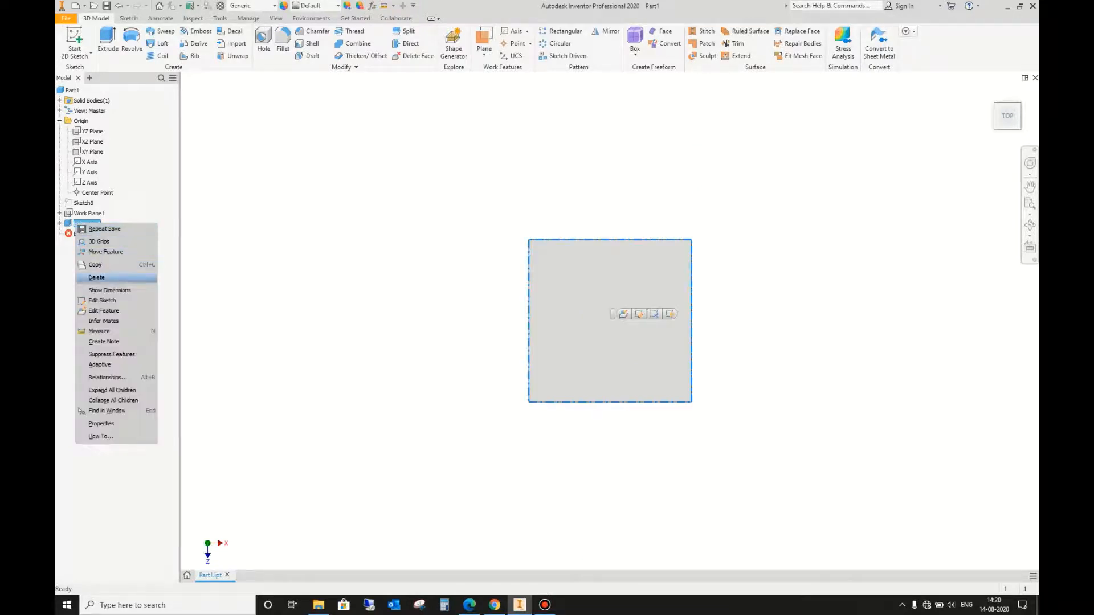
click(96, 277)
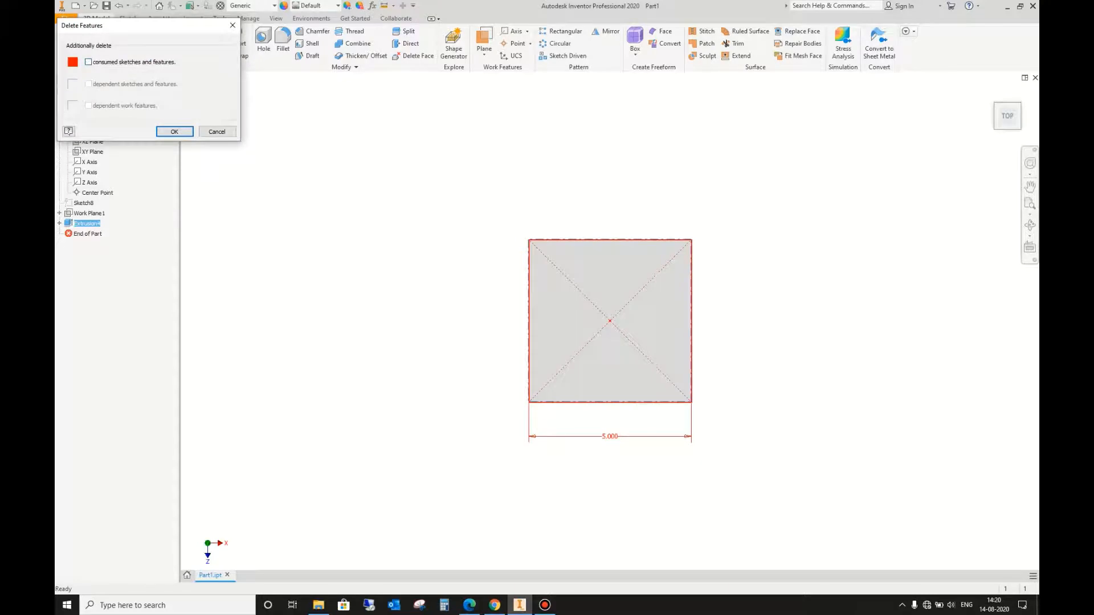
click(174, 132)
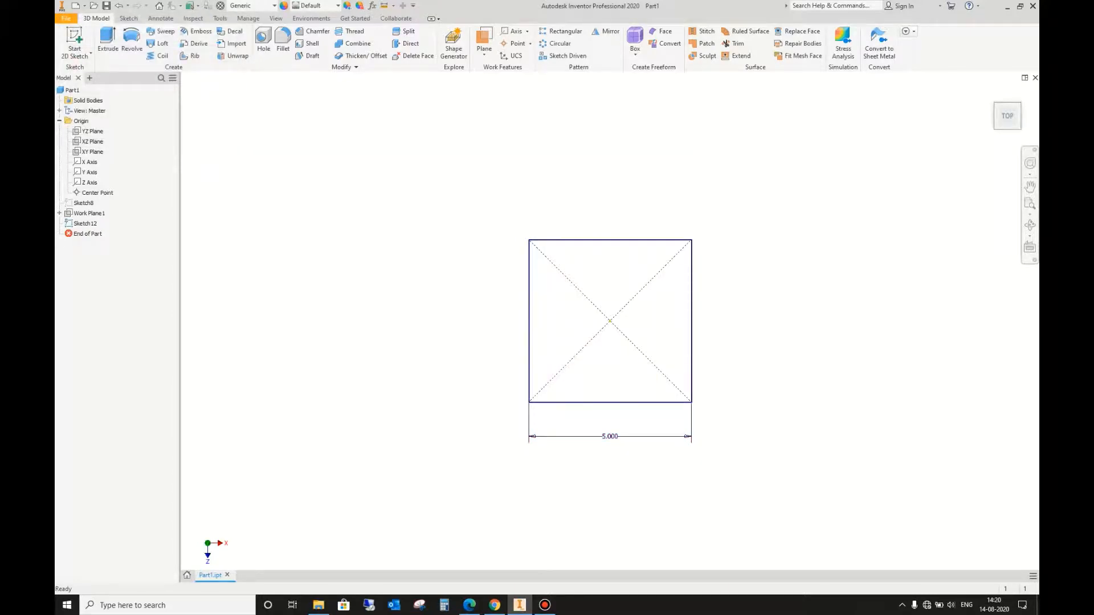
Step: Extrude the square sketch as a surface instead of a solid, to a distance of 5 in
click(107, 38)
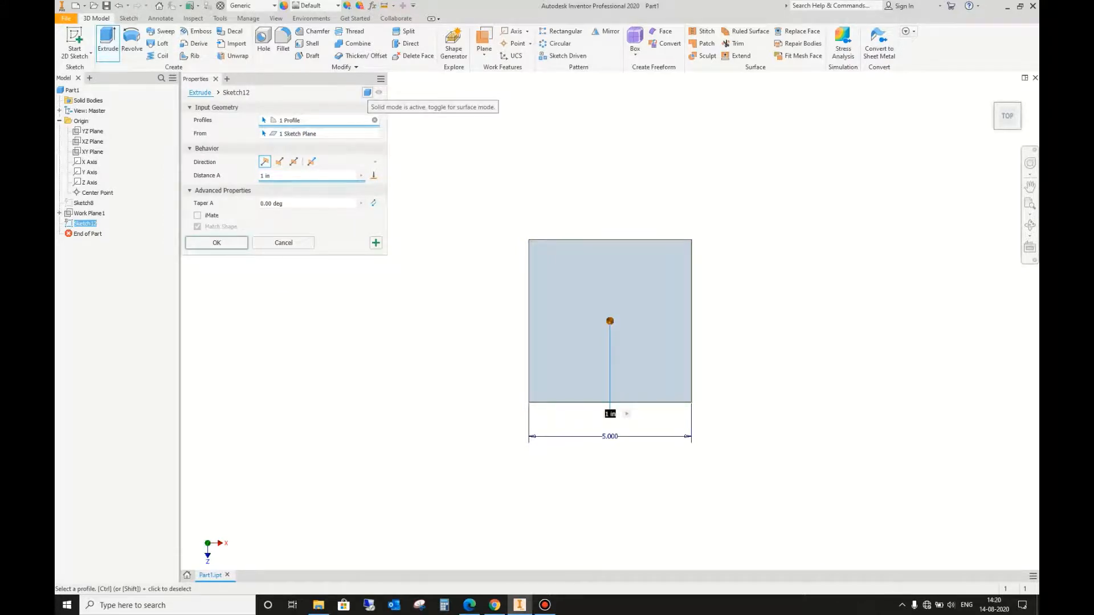
click(367, 92)
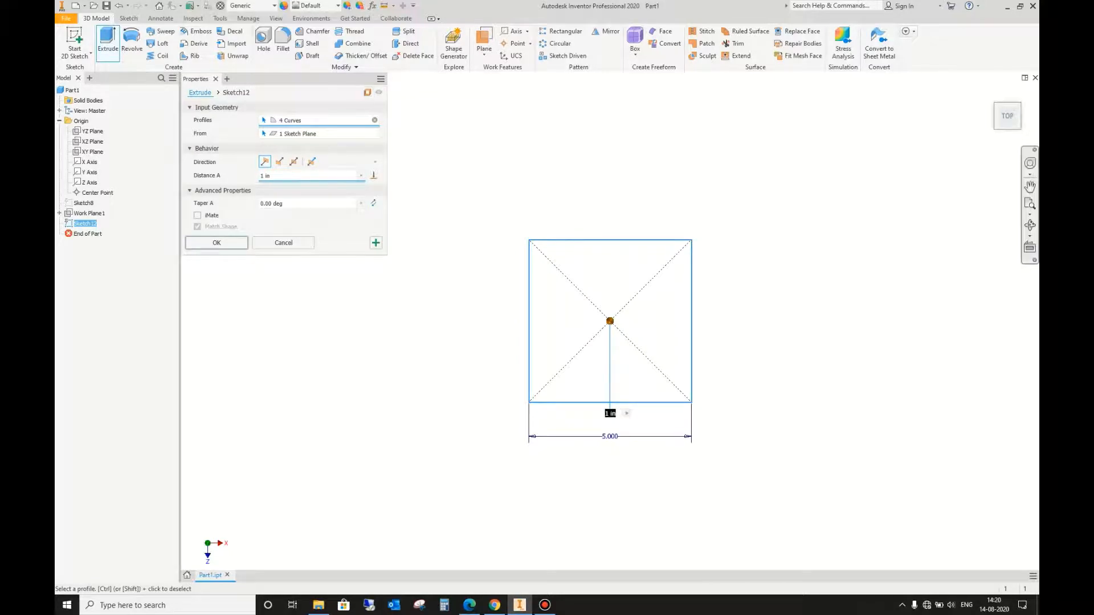
click(1030, 225)
drag(695, 359, 683, 237)
scroll(562, 490, up, 3)
scroll(556, 279, down, 4)
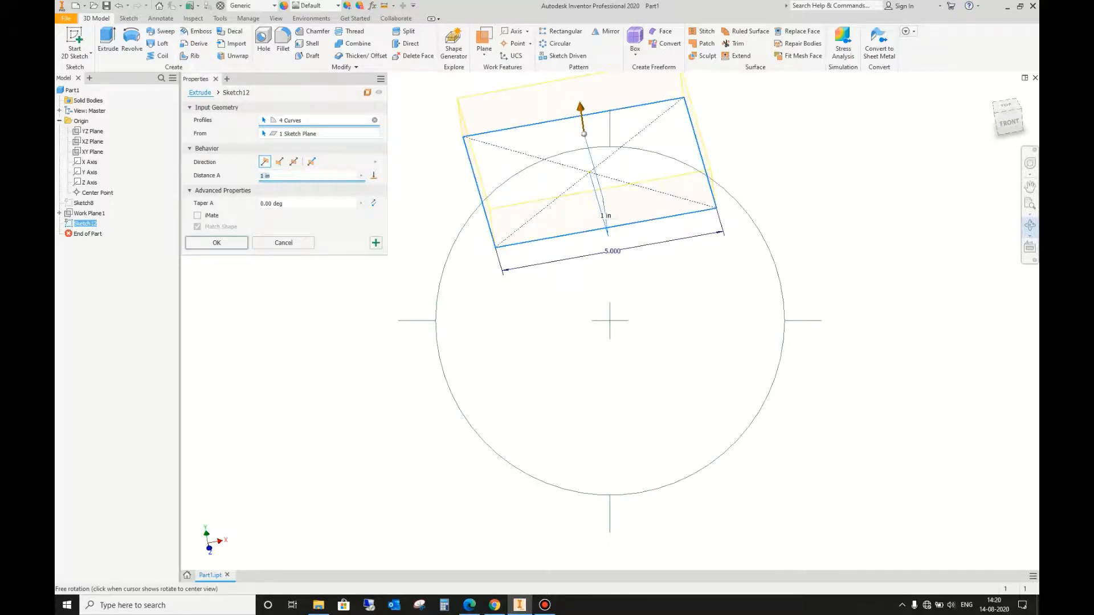
text(5)
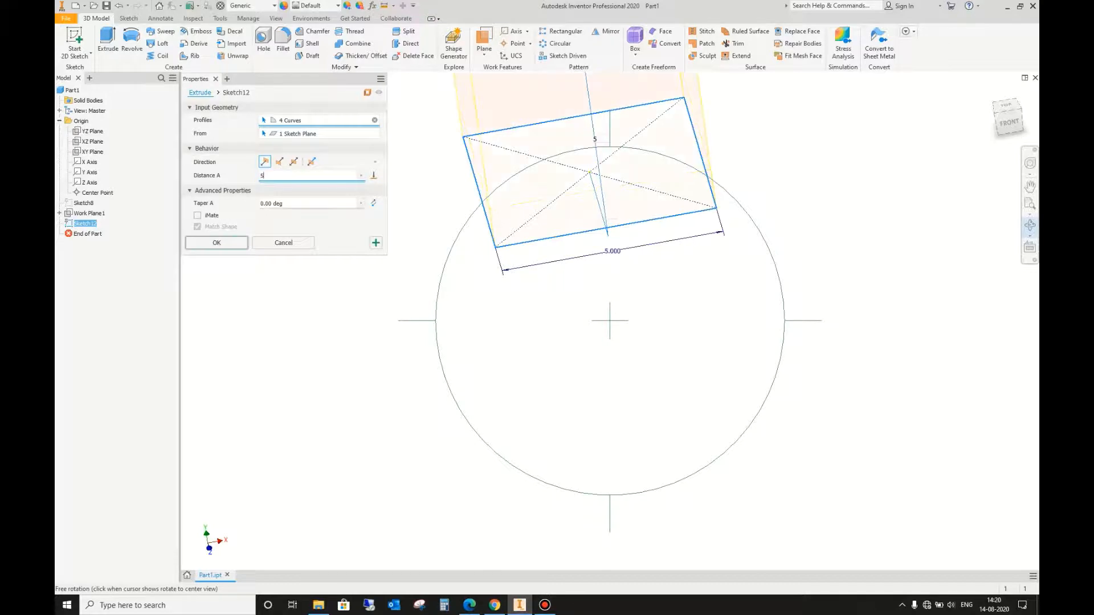
key(Return)
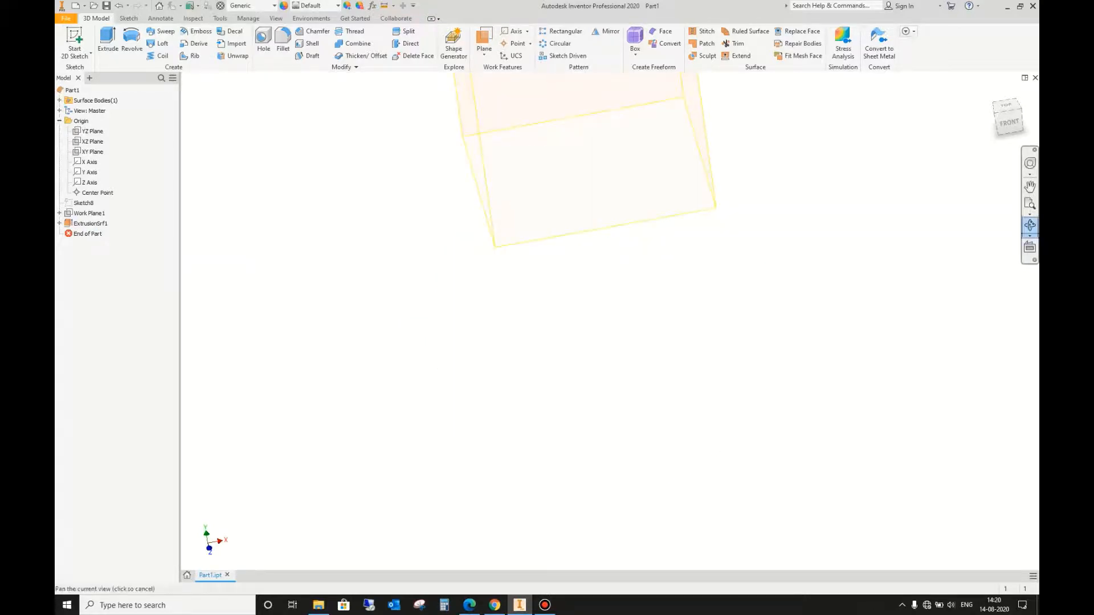
Step: Examine the extruded surface box from an angled view, checking its individual walls and open ends
scroll(592, 294, down, 3)
scroll(598, 319, down, 1)
shift+middle_drag(599, 319, 624, 331)
scroll(609, 319, up, 3)
shift+middle_drag(630, 251, 649, 270)
click(652, 271)
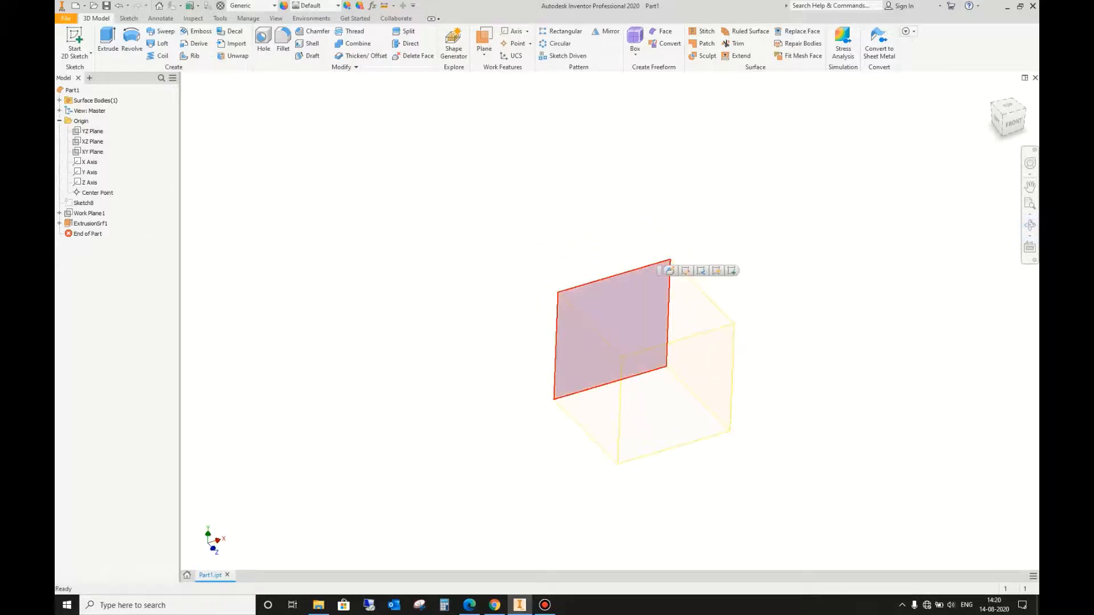
click(655, 348)
click(595, 373)
click(698, 362)
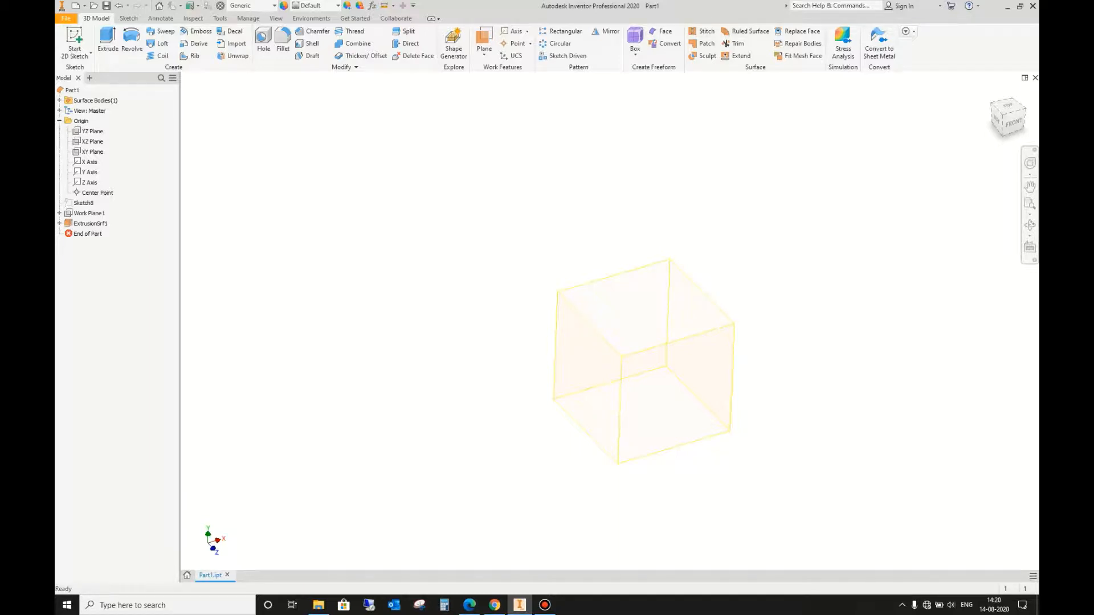
middle_drag(659, 218, 660, 155)
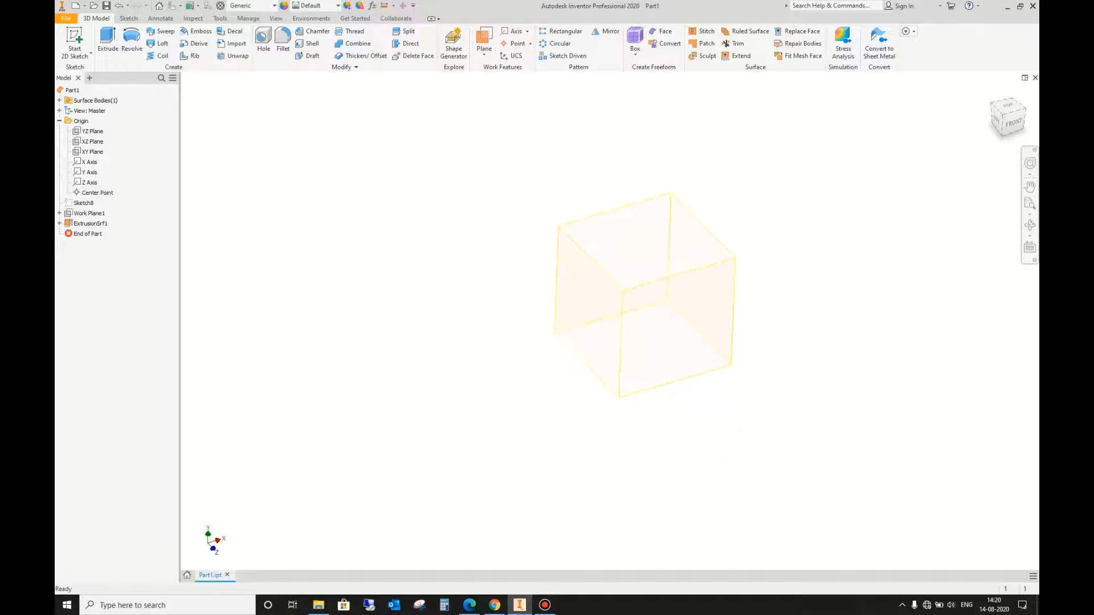
scroll(660, 155, down, 3)
scroll(660, 150, up, 3)
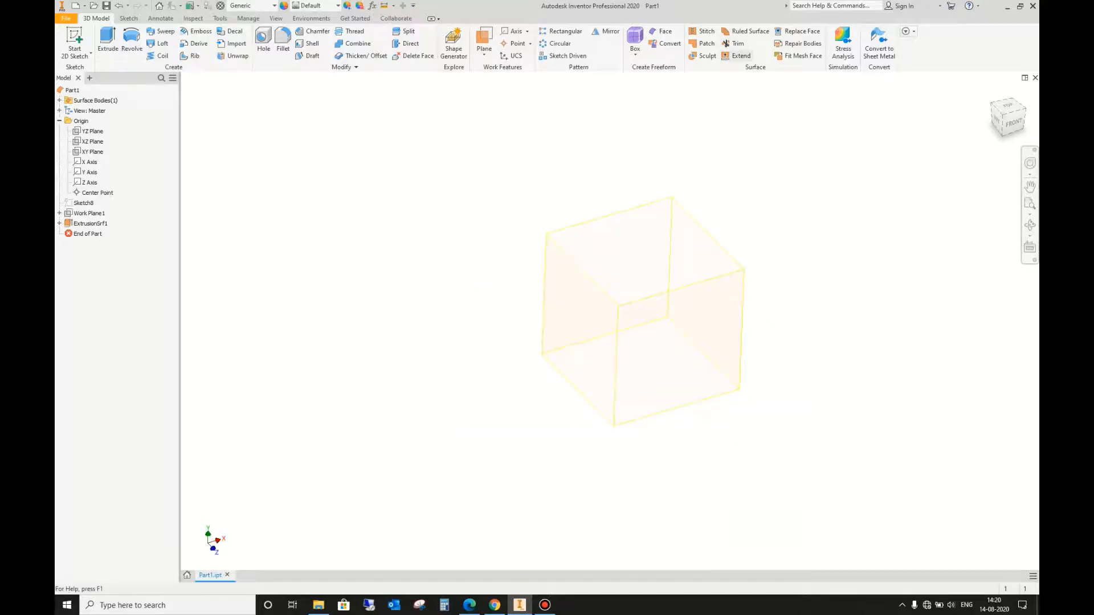
Step: Extend all four top edges of the surface box upward by a distance of 5 in
click(739, 55)
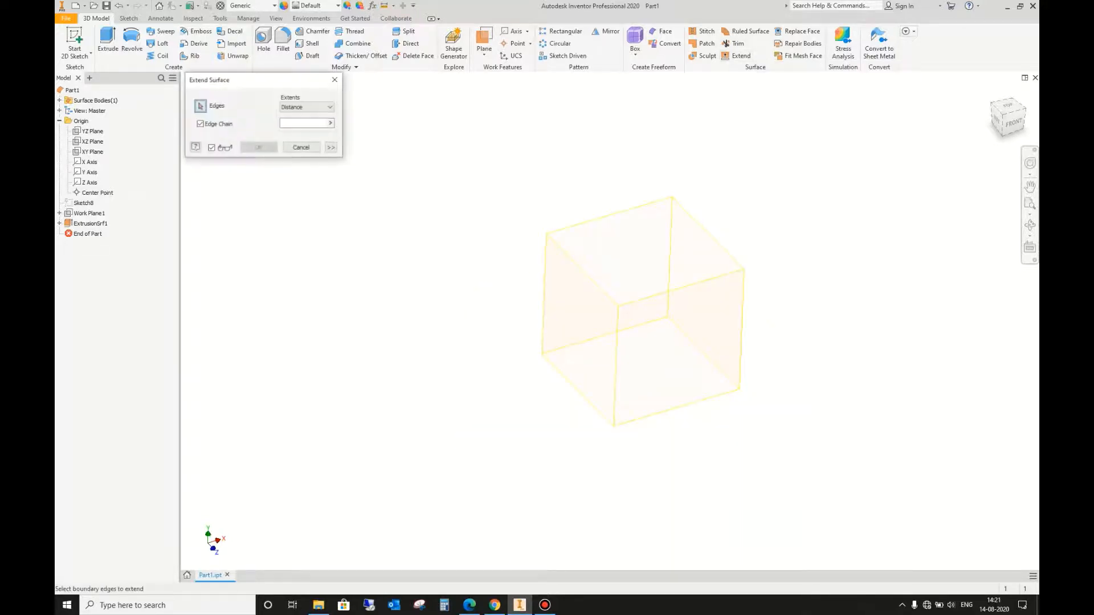
click(610, 216)
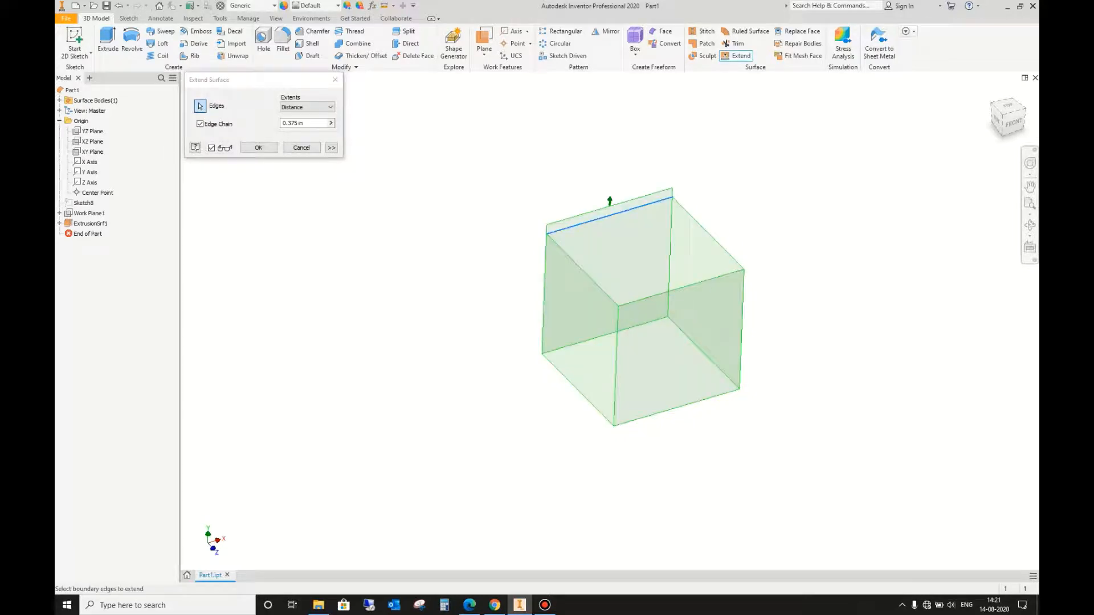
click(681, 288)
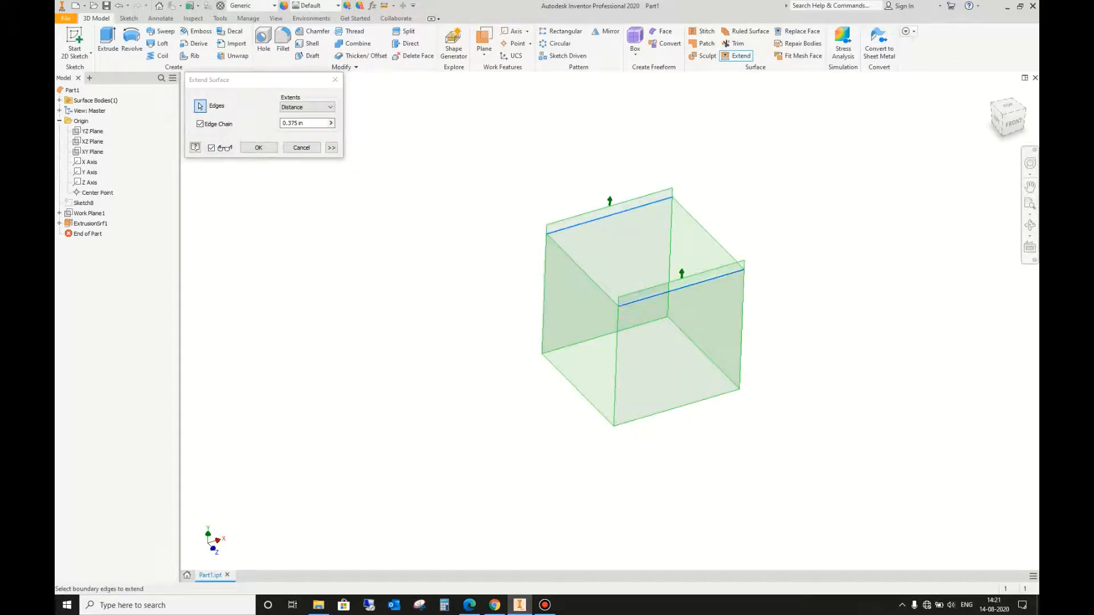
drag(311, 124, 284, 124)
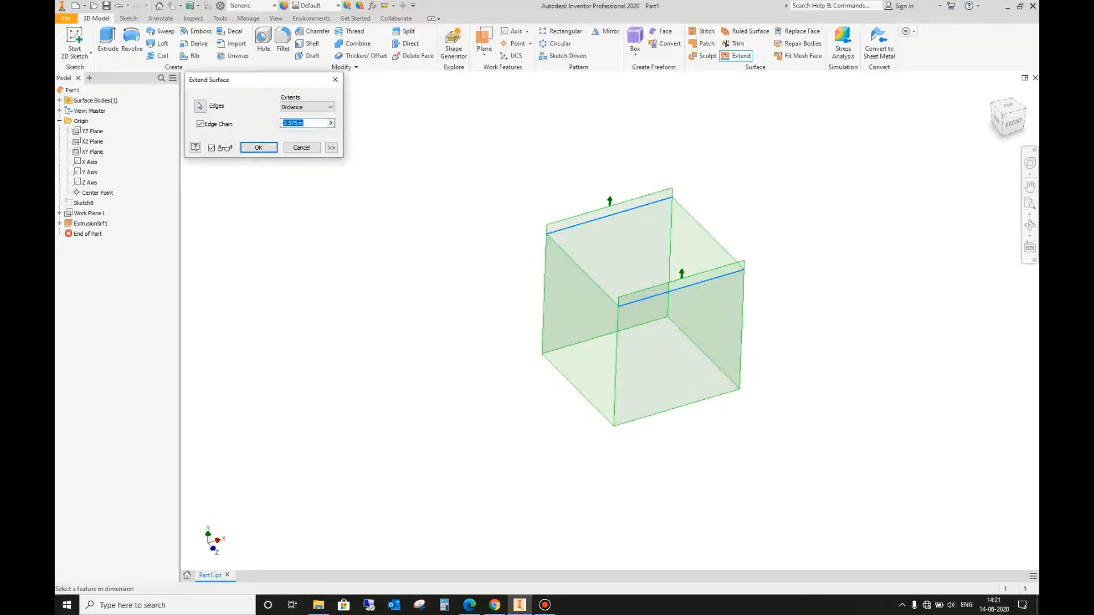
text(5)
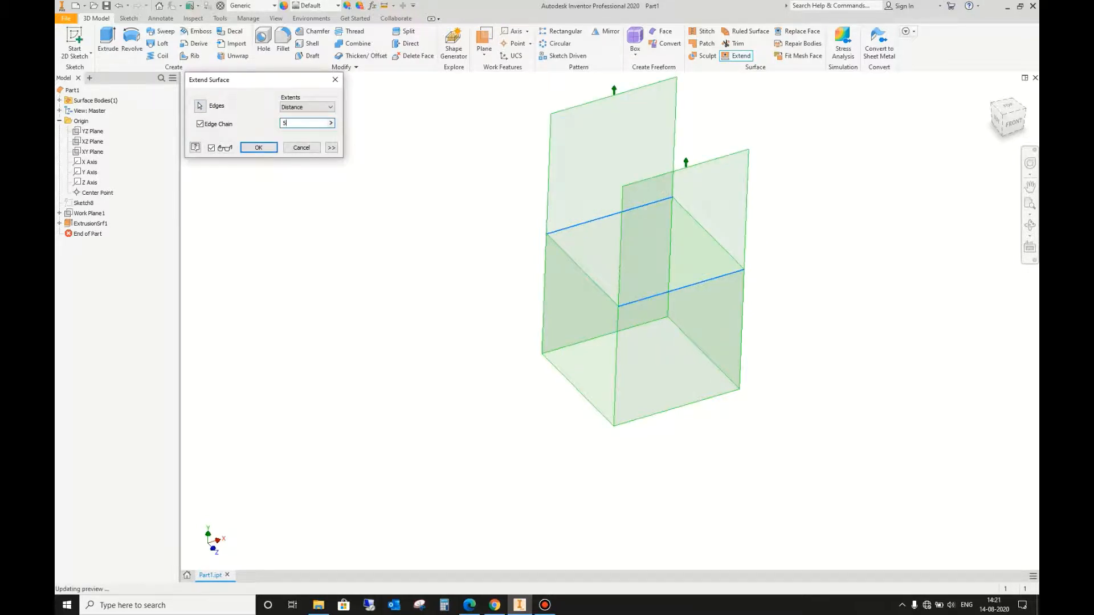
click(200, 106)
click(583, 270)
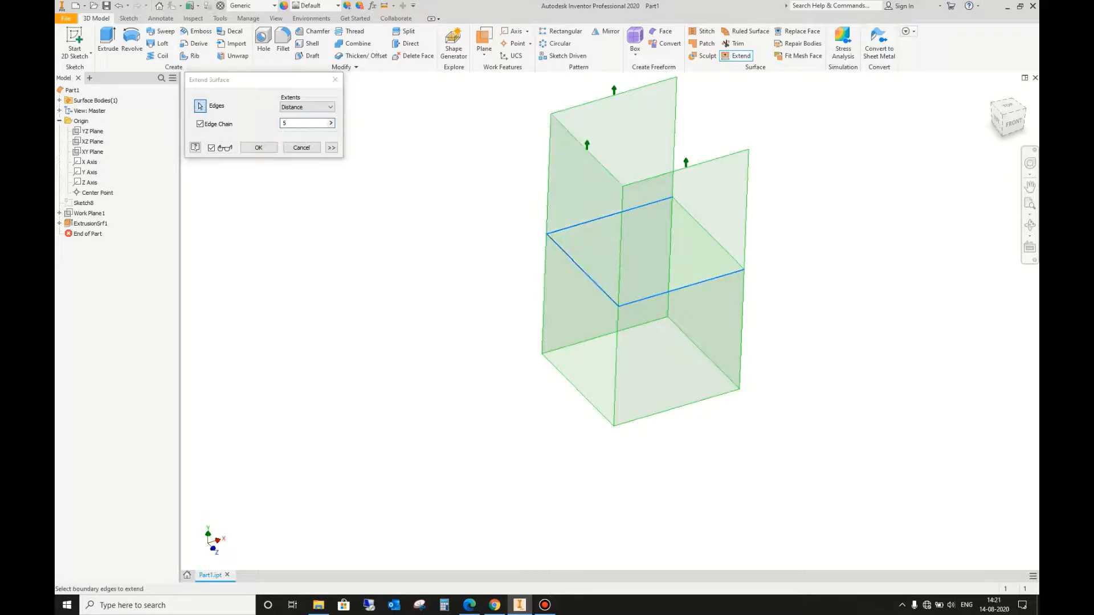
click(708, 234)
key(Return)
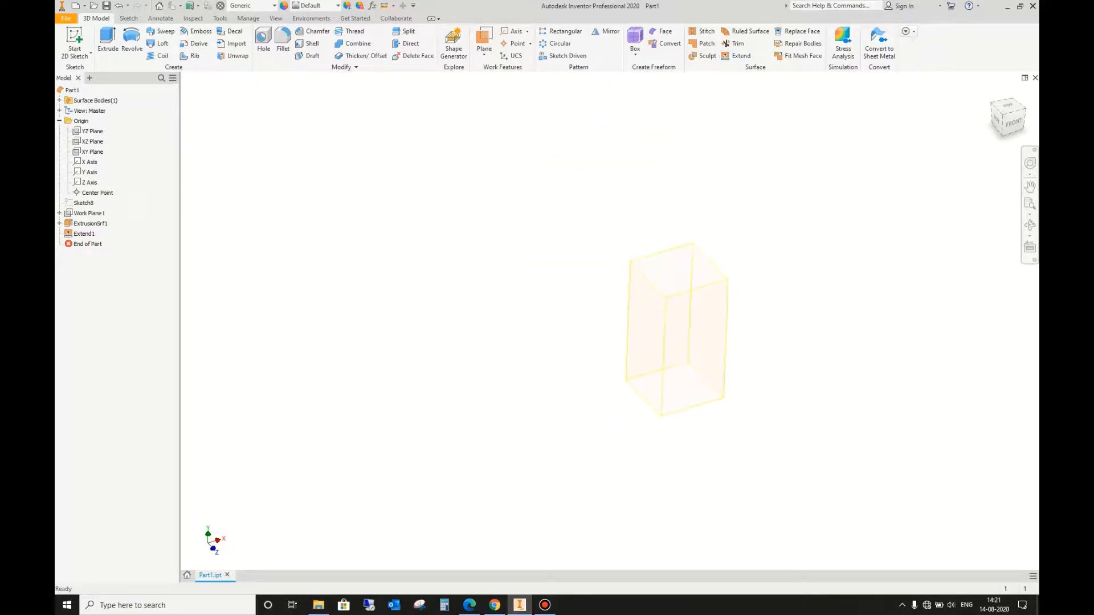
Step: Try to sculpt a solid using only the extended box surface
scroll(720, 239, down, 3)
middle_drag(720, 239, 734, 163)
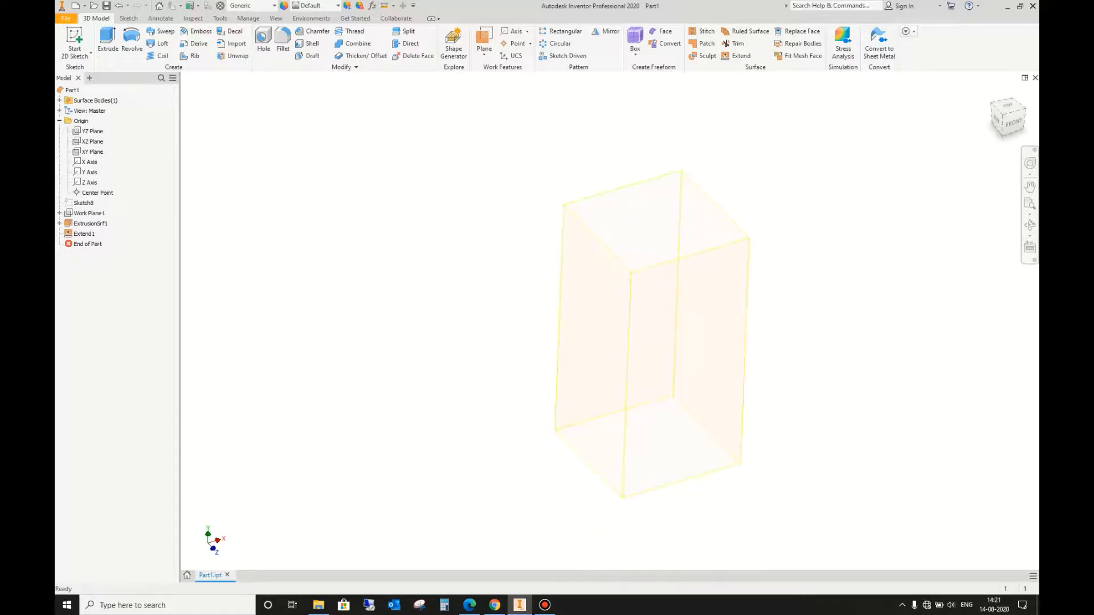
click(708, 56)
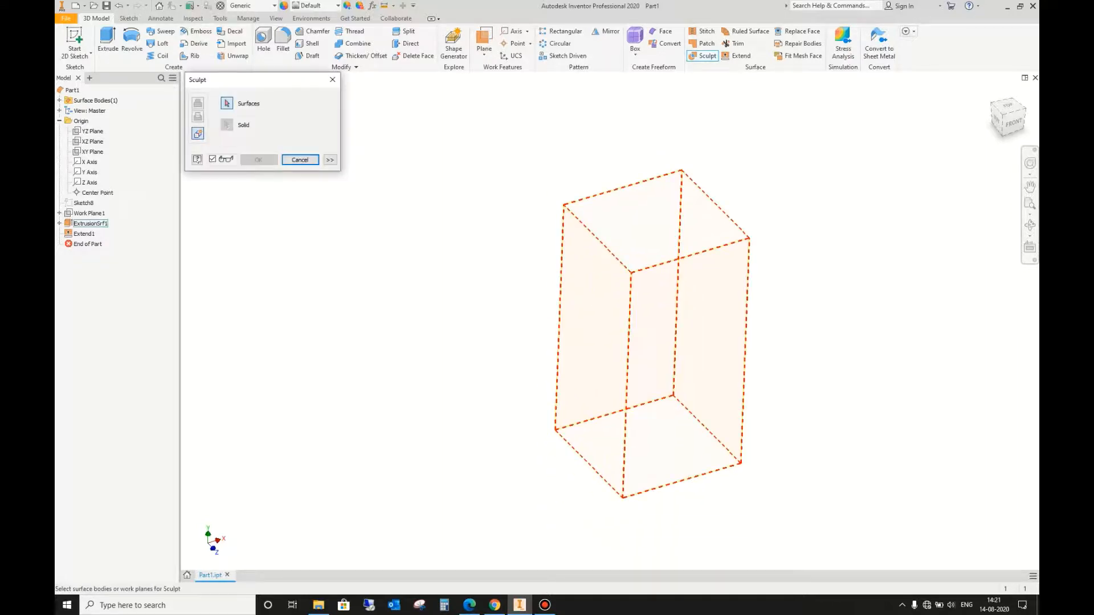
click(711, 317)
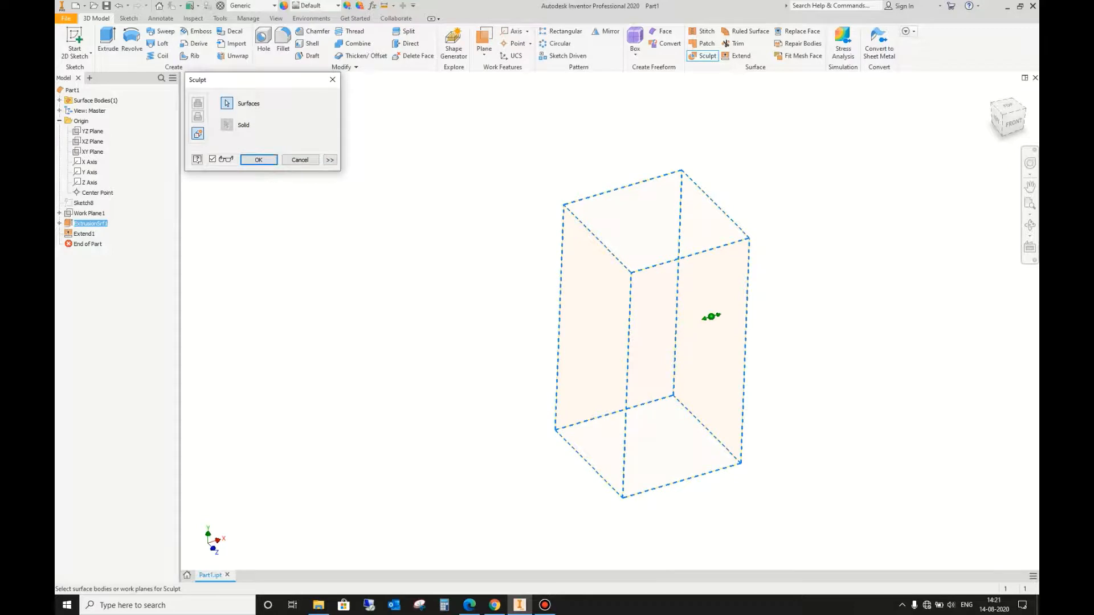
key(Return)
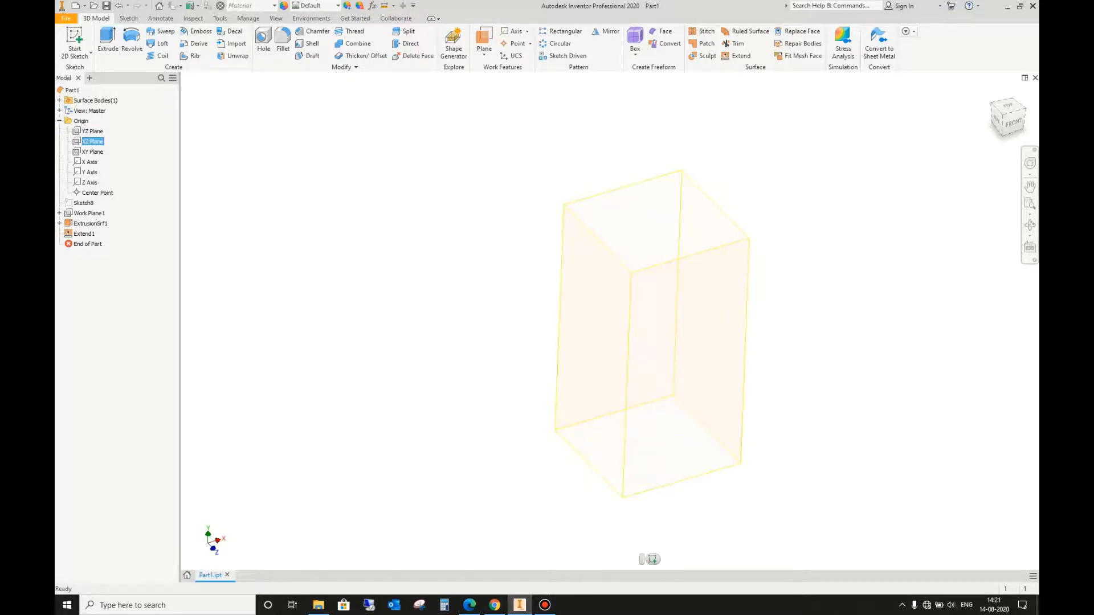
Step: Sketch a horizontal line about 9 in long on the box's front face, crossing its upper part and overhanging both sides
click(698, 325)
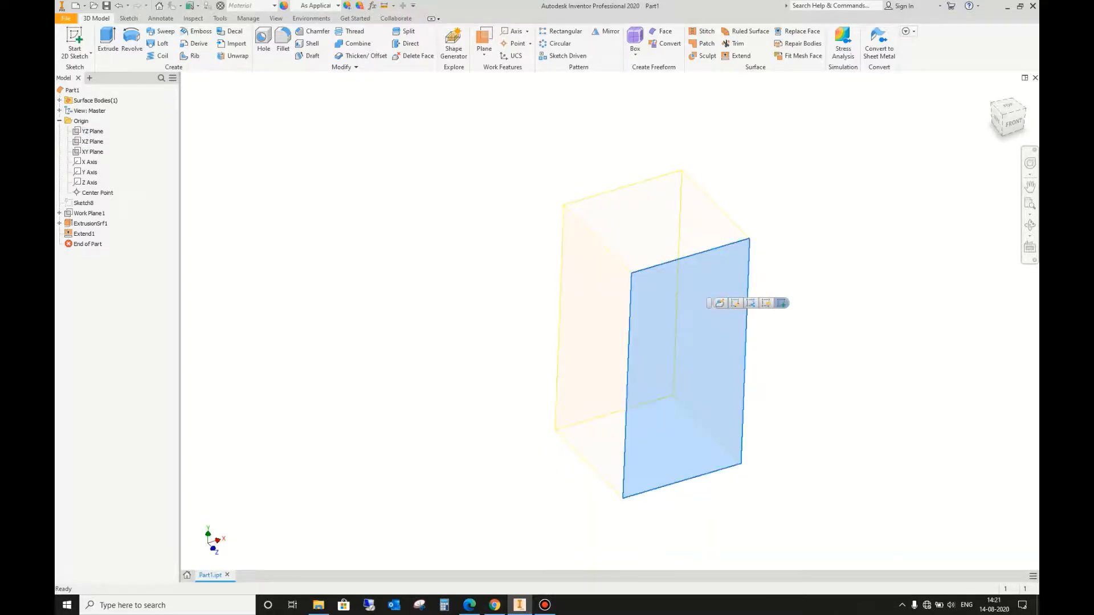
click(781, 304)
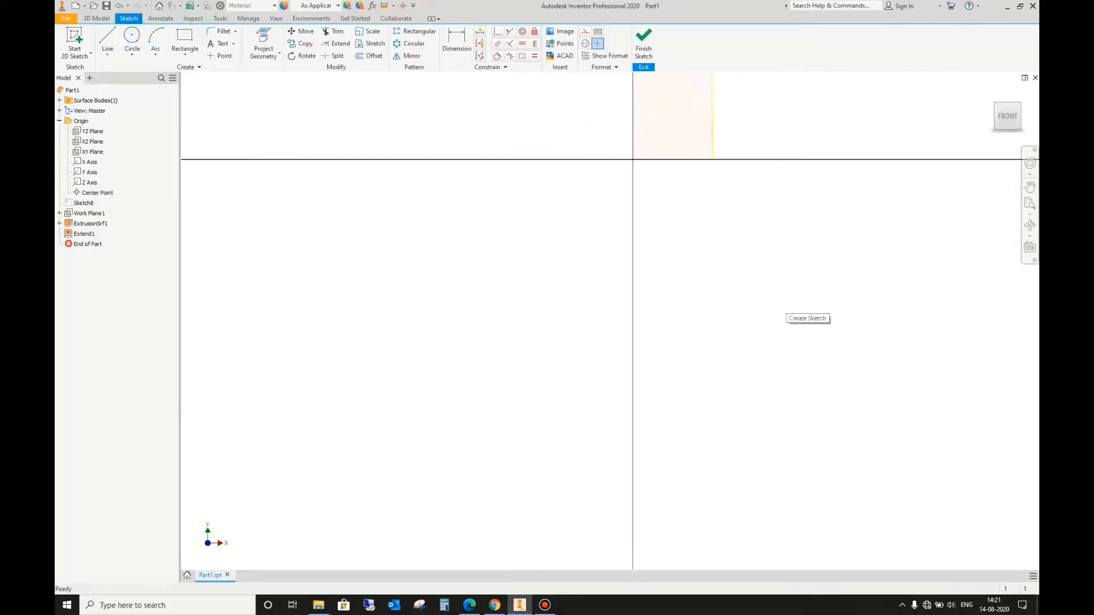
key(l)
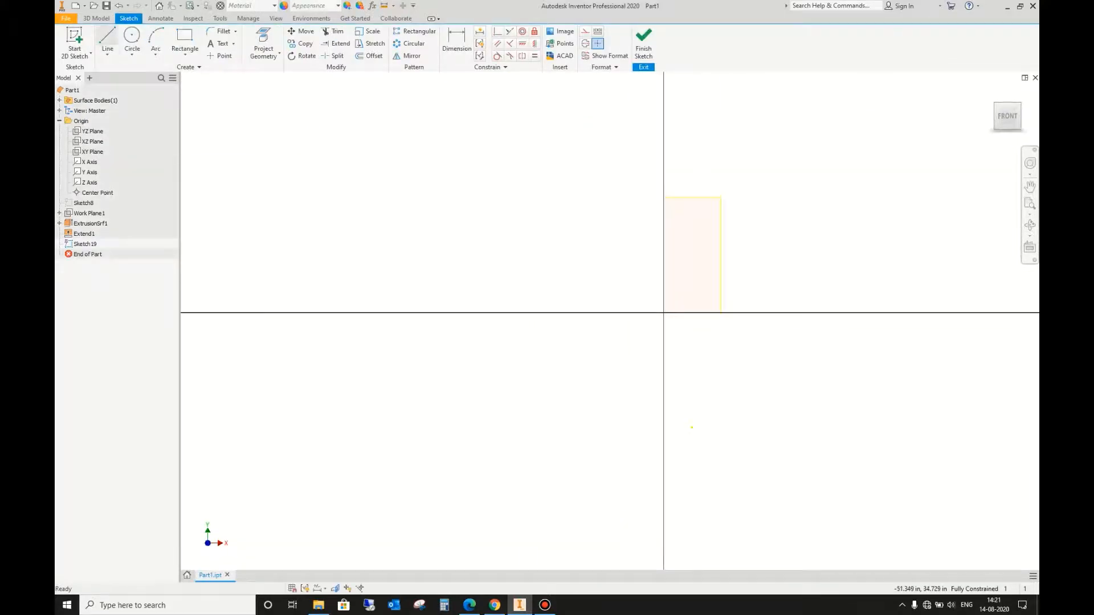
click(635, 232)
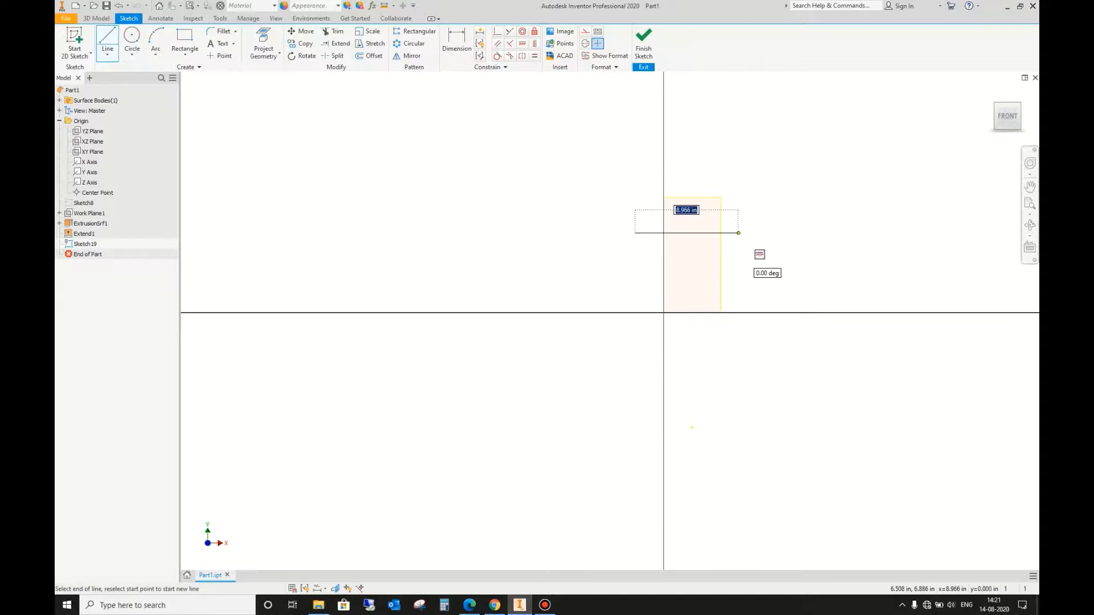
click(739, 233)
Step: Extrude the horizontal line as a surface 10 in backward through the box, using the flipped direction
click(96, 18)
click(107, 40)
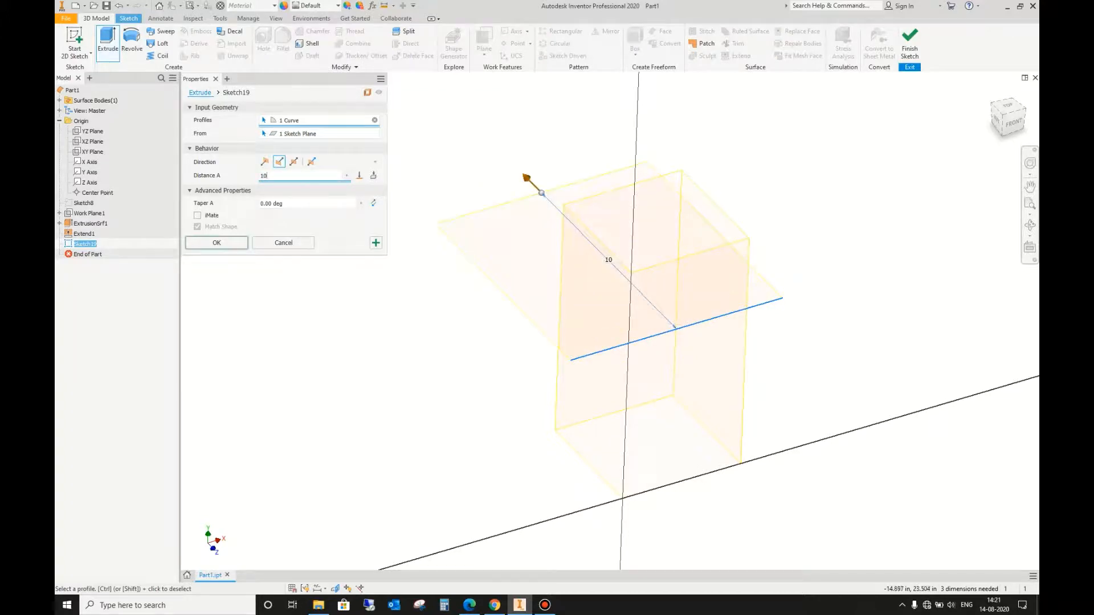
key(Return)
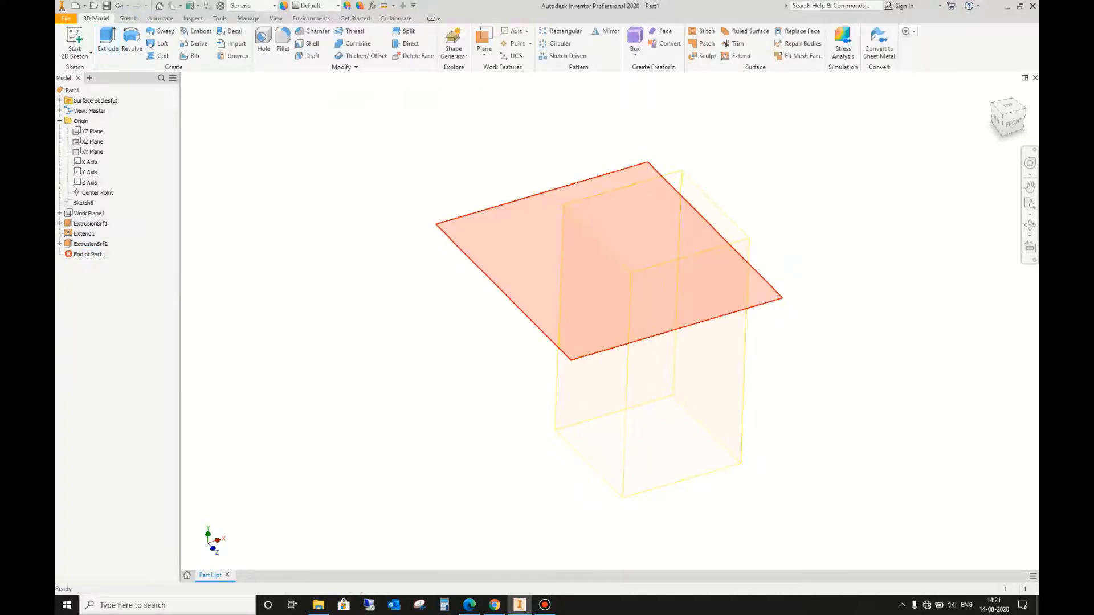
click(662, 261)
key(Escape)
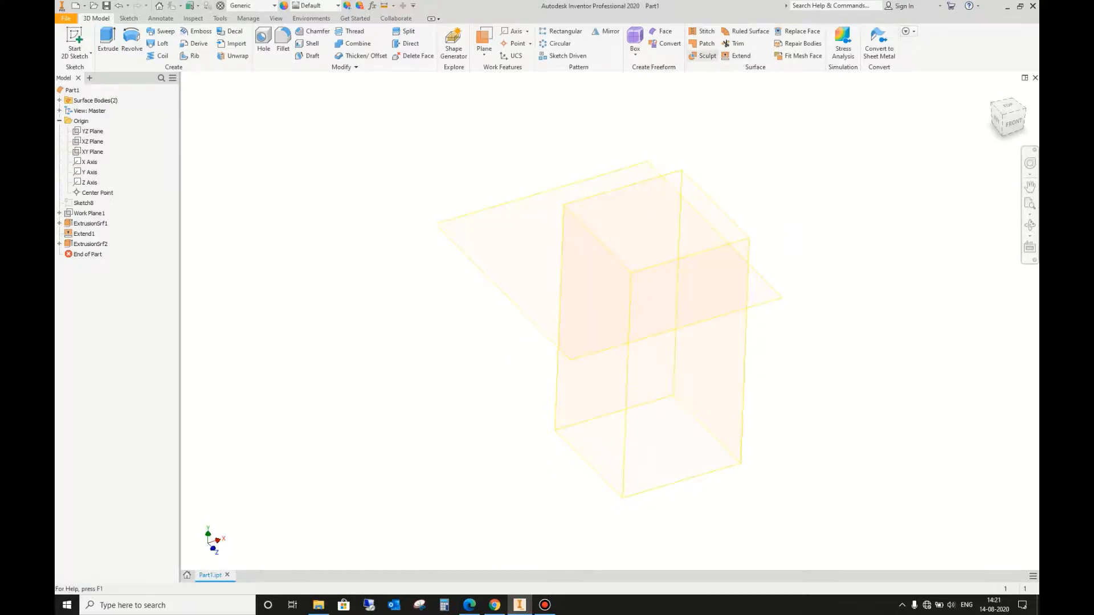
Step: Sculpt with the horizontal cutting surface and the extended box surface selected together
click(706, 55)
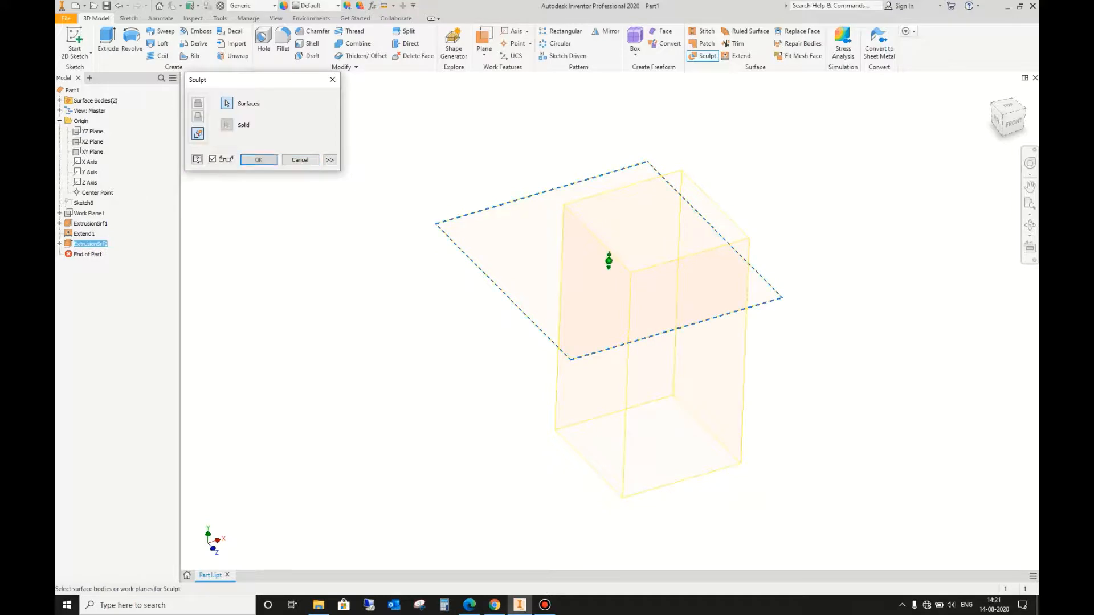
click(684, 379)
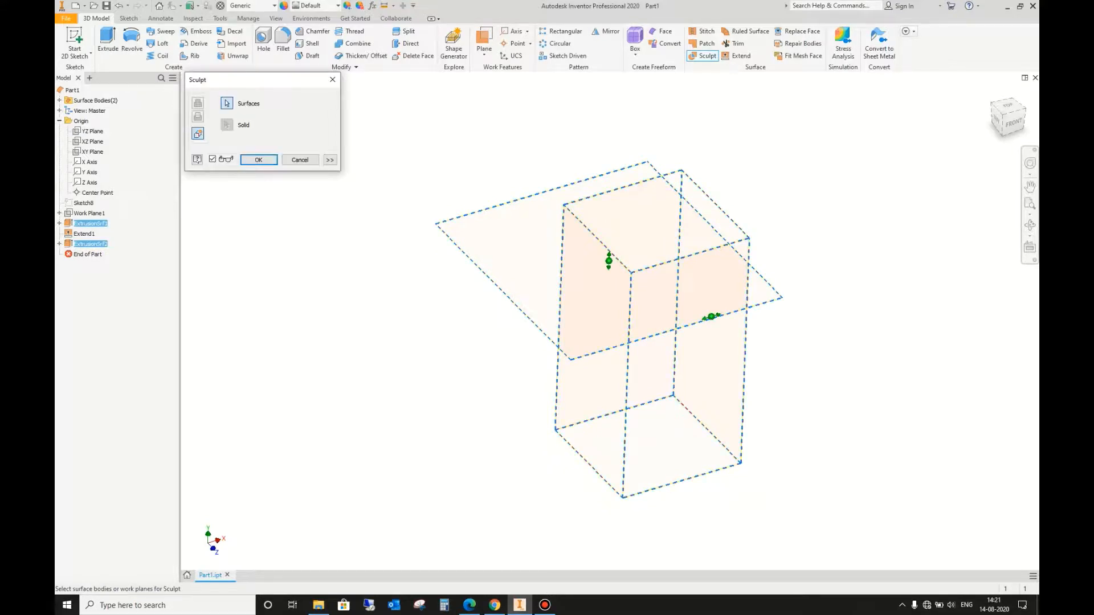
click(1031, 225)
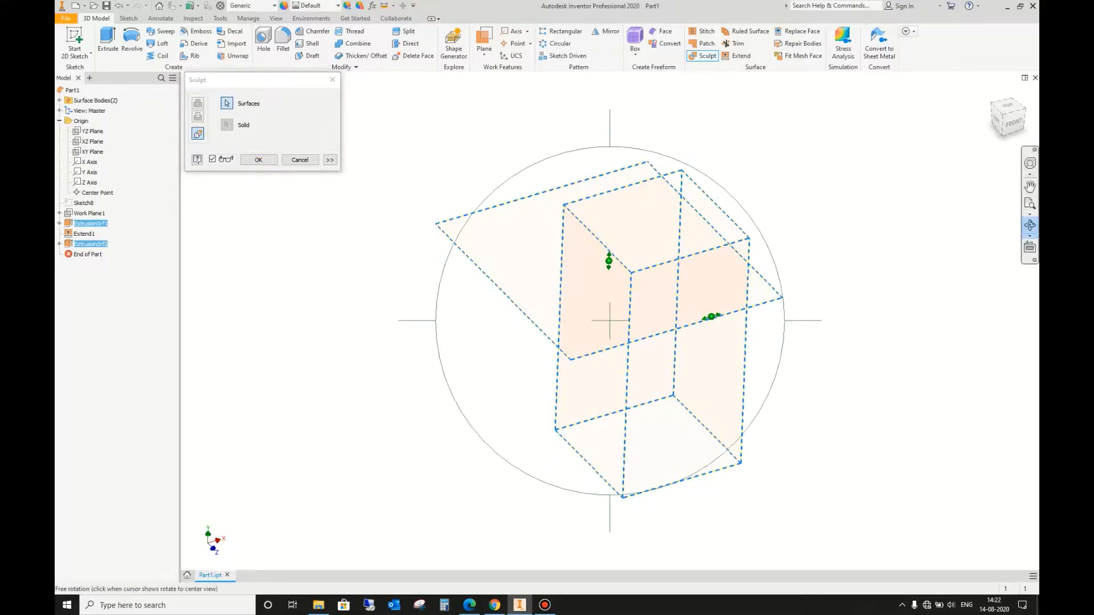
drag(707, 347, 634, 282)
key(Escape)
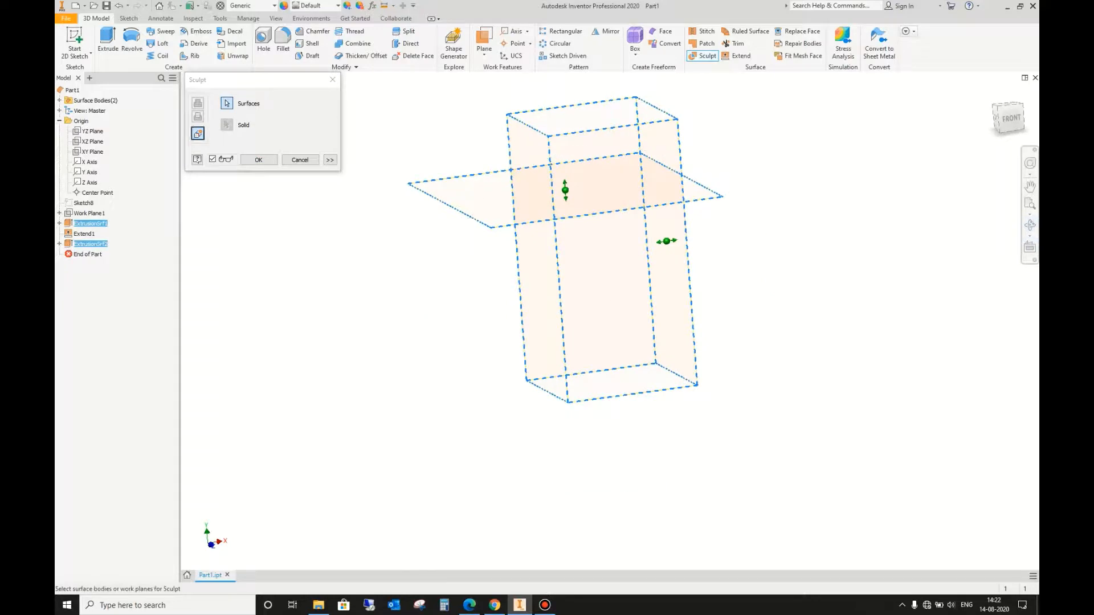
click(258, 160)
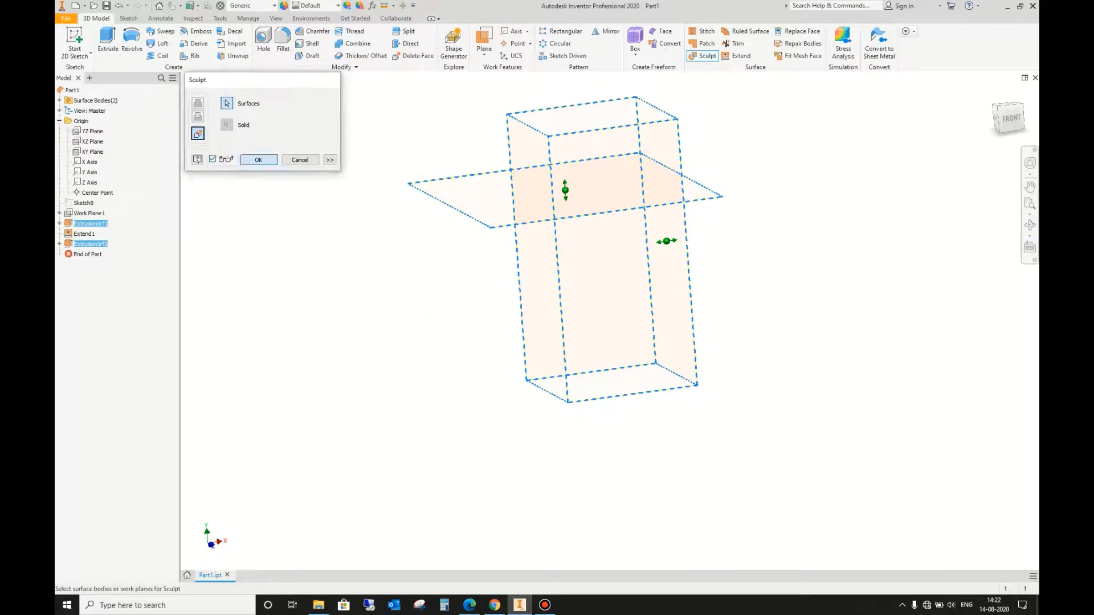
Step: Roll the part back to before the horizontal cutting surface and try to sculpt a solid from the box surface alone
click(235, 95)
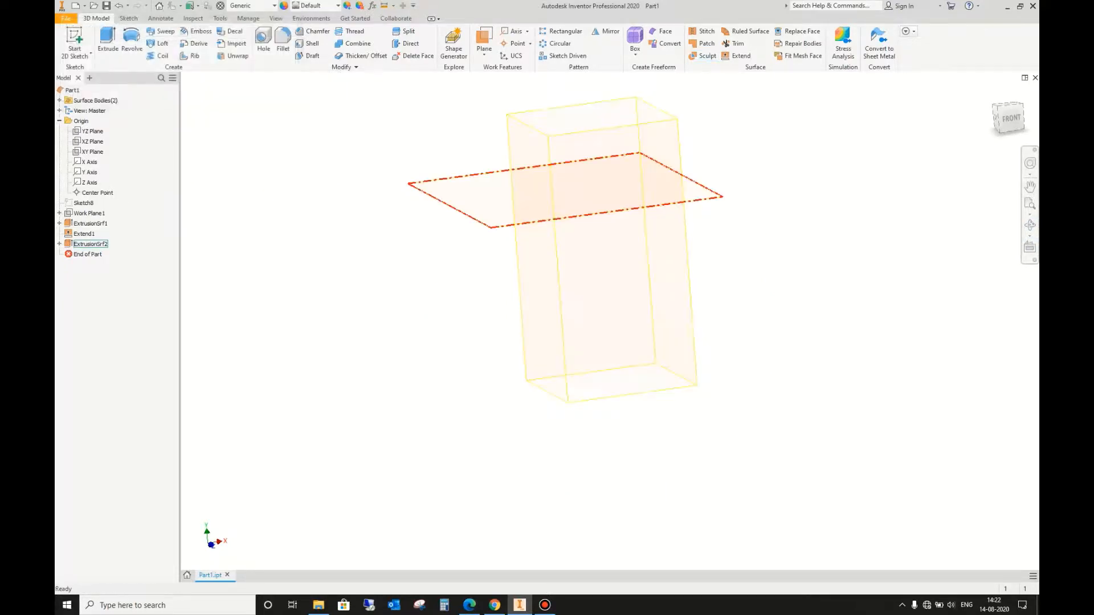
drag(88, 254, 87, 244)
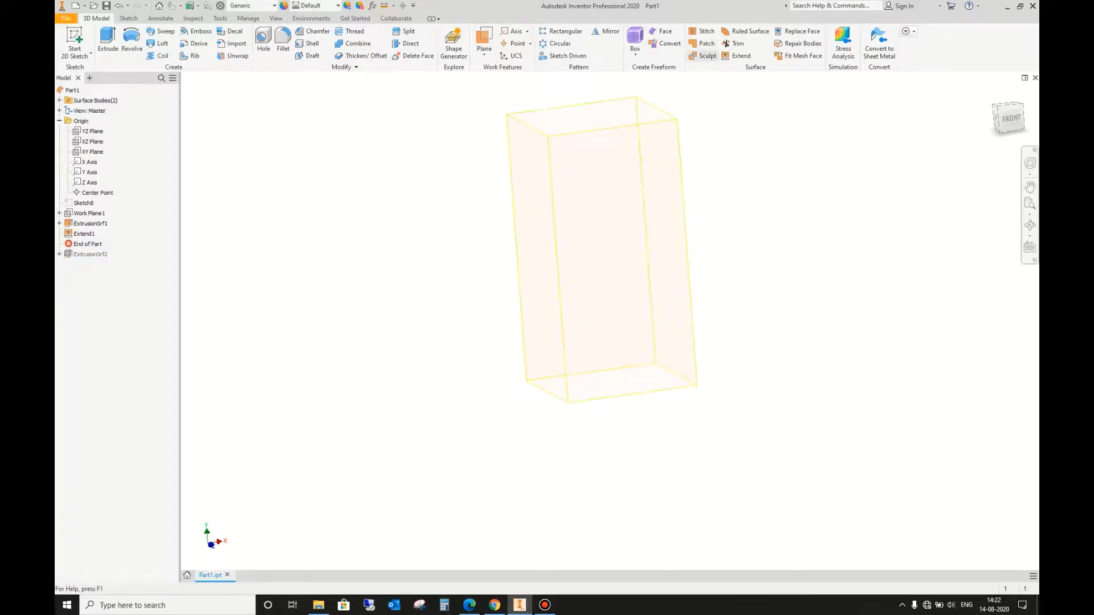
click(704, 56)
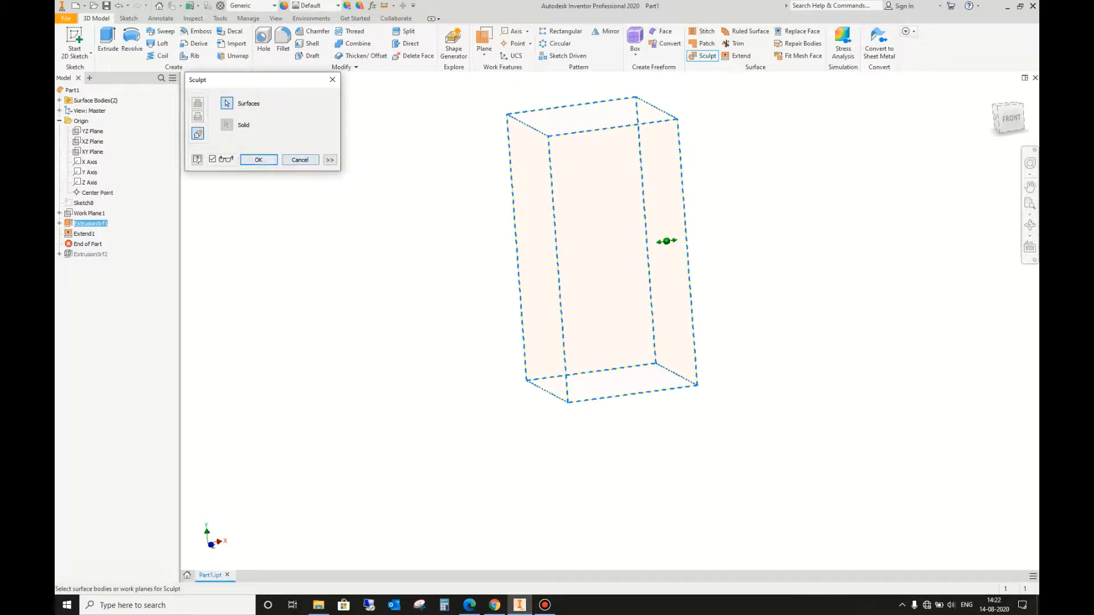
click(258, 160)
click(236, 95)
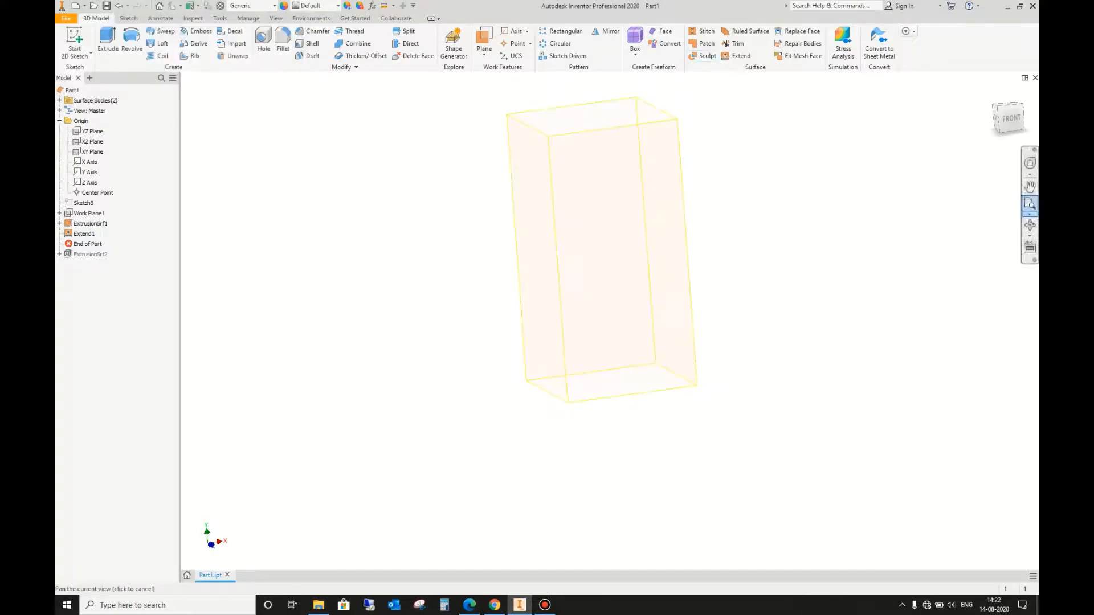
Step: Restore the horizontal surface in the part history and use it as cutting tool to trim away the box surface above it
click(1029, 225)
drag(644, 274, 692, 319)
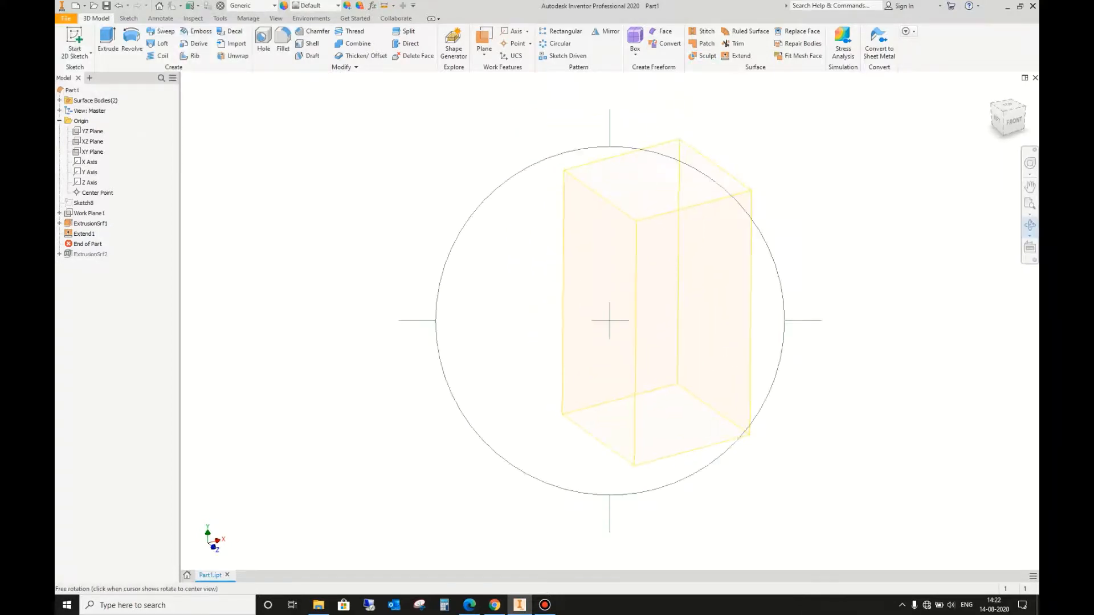
key(Escape)
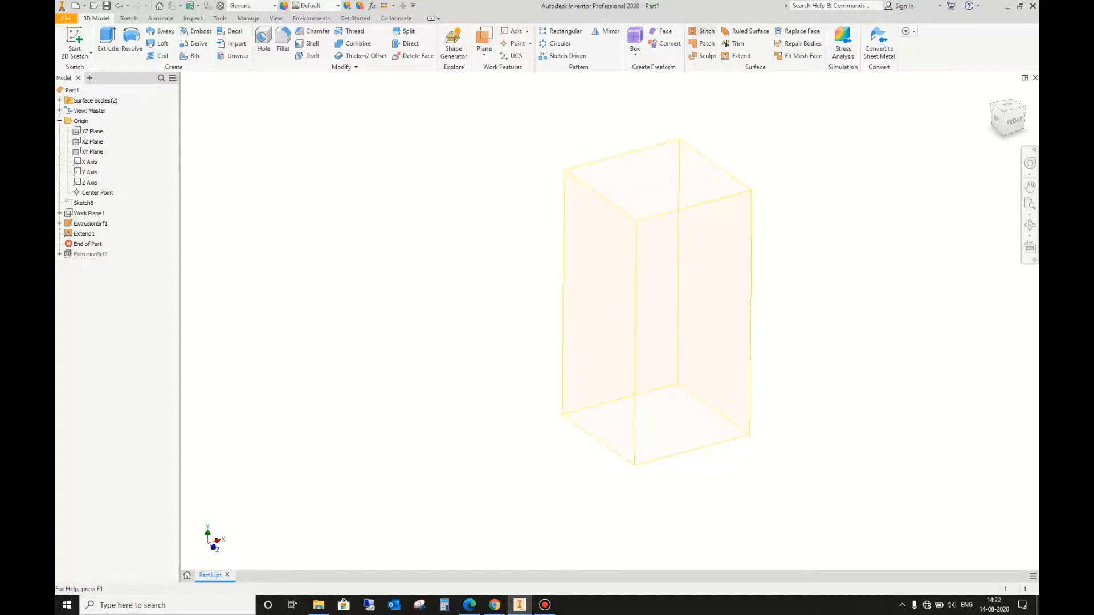
scroll(506, 204, up, 3)
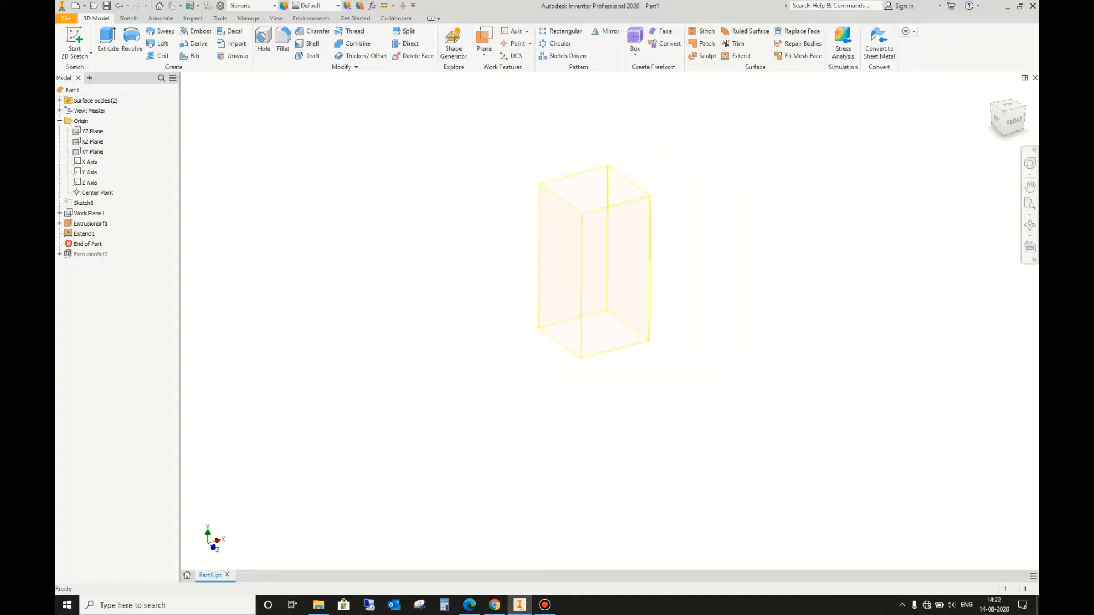
drag(87, 244, 89, 259)
click(726, 43)
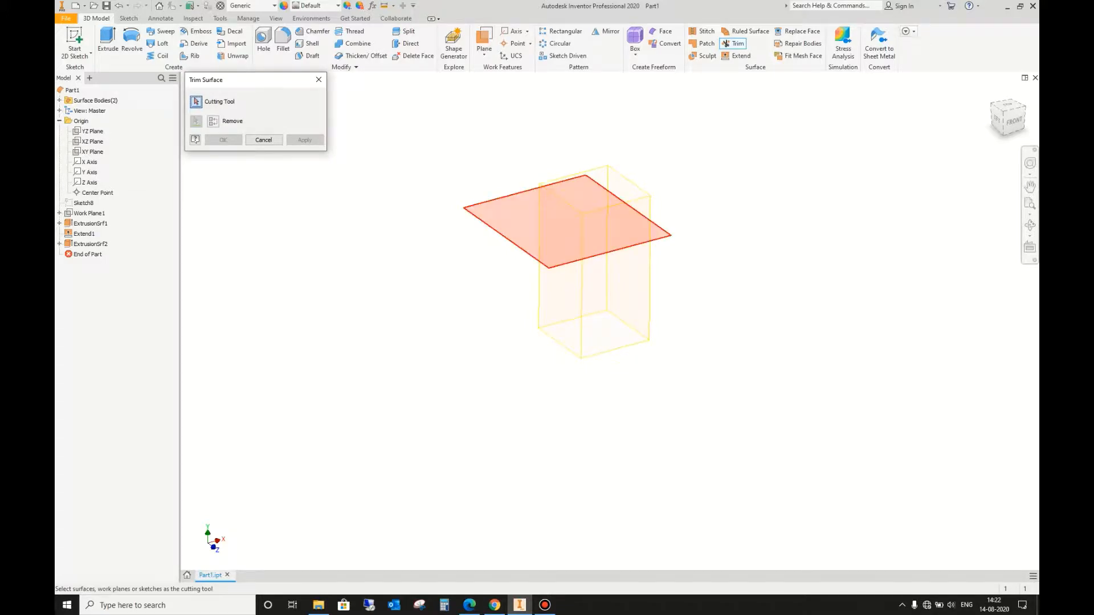
click(516, 219)
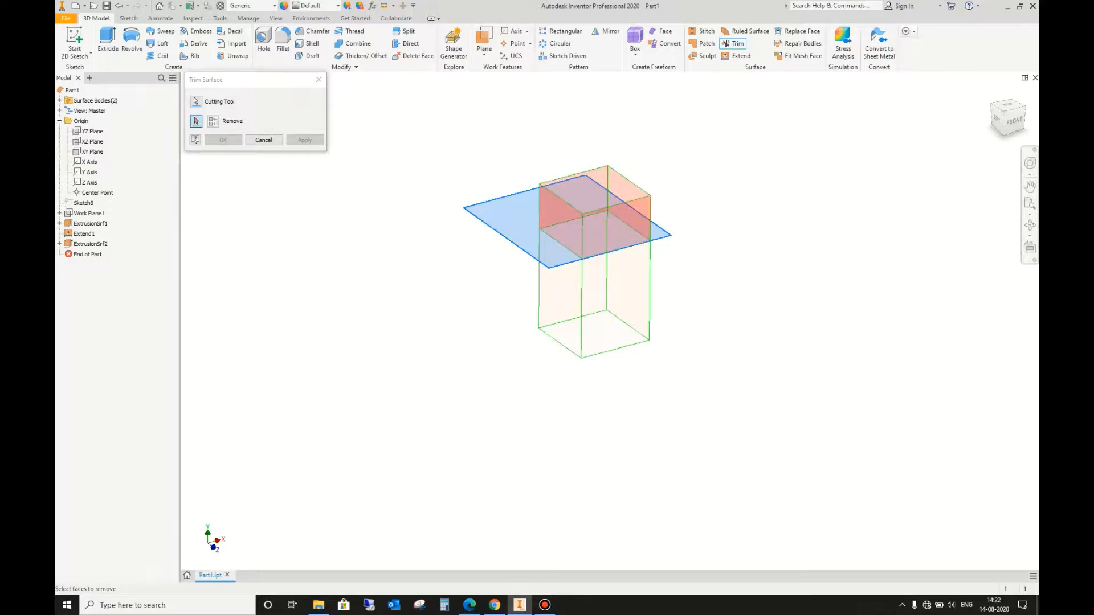
click(584, 230)
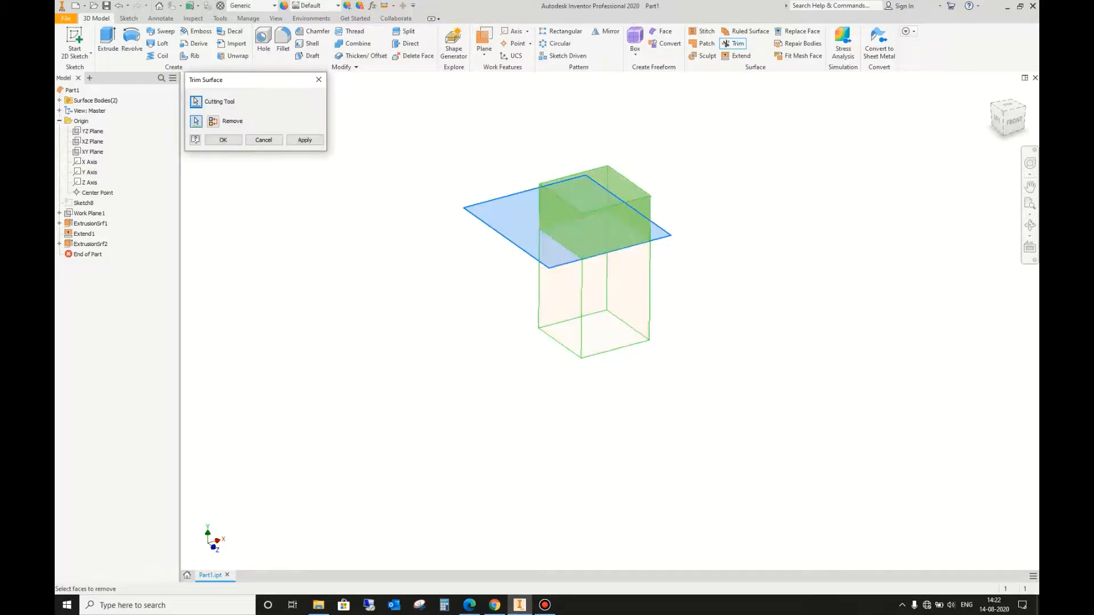
click(224, 139)
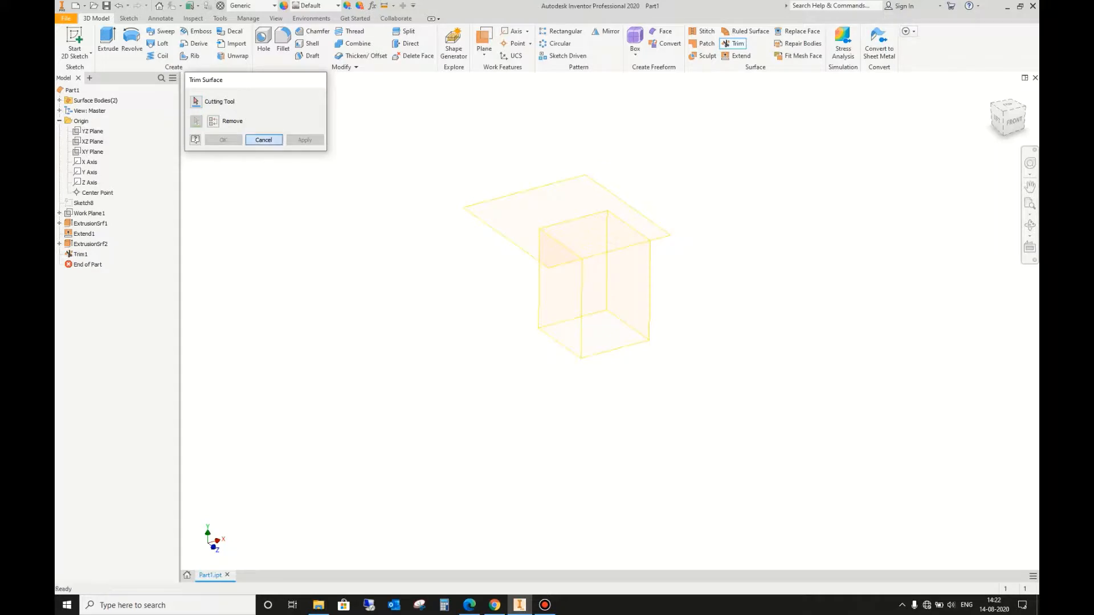
Step: Sketch a horizontal line about 9 in long on the box's front face, crossing its lower part and overhanging both sides
scroll(575, 241, down, 3)
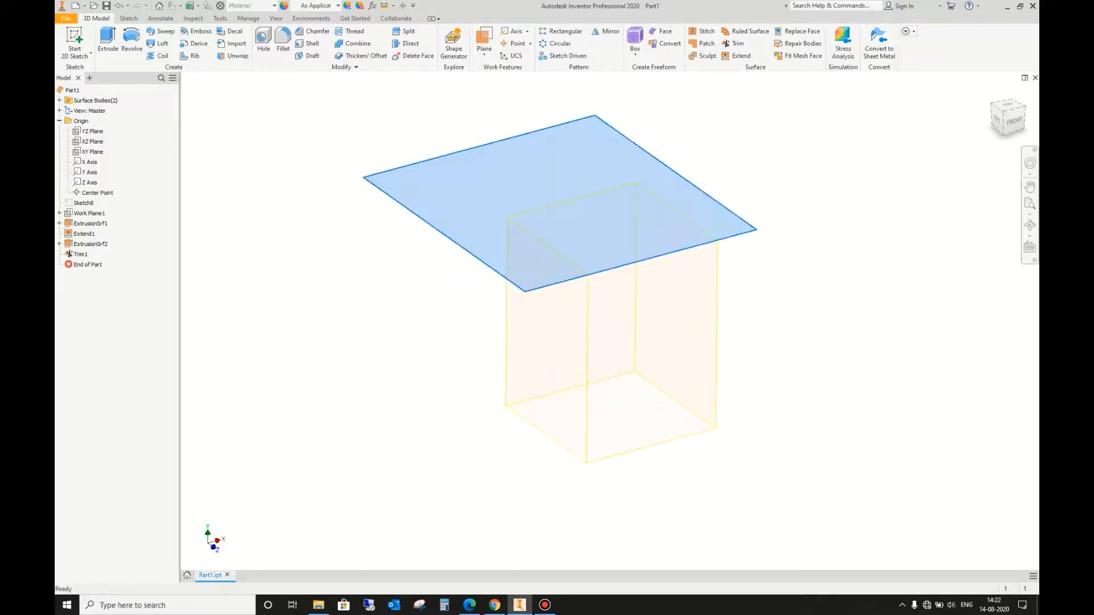
key(Escape)
click(1031, 225)
drag(656, 319, 720, 336)
scroll(567, 401, up, 4)
drag(569, 399, 592, 271)
scroll(593, 271, down, 5)
key(Escape)
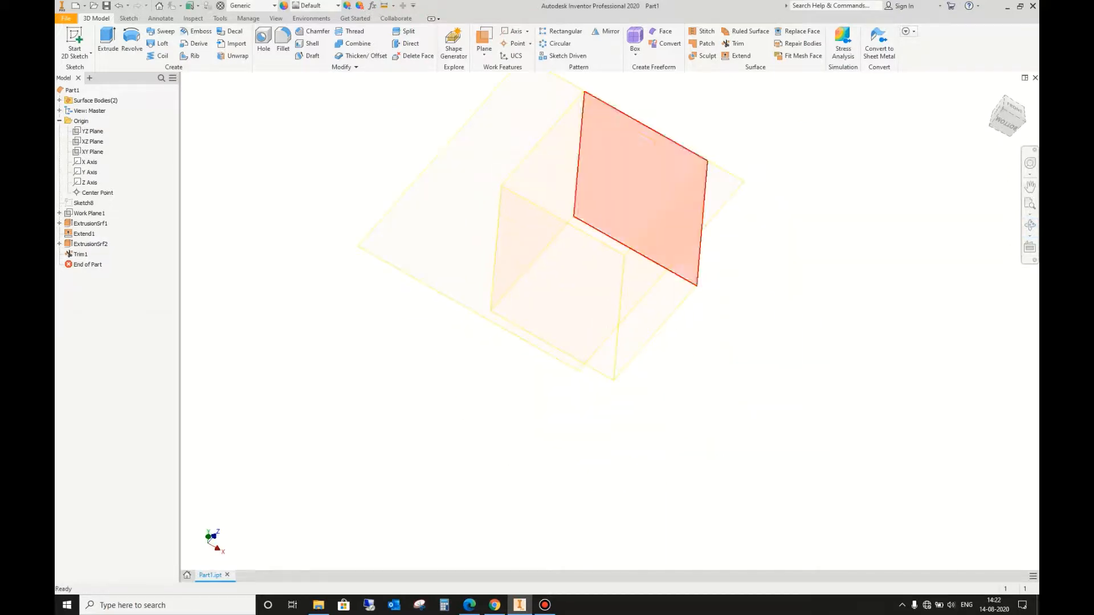
click(621, 203)
click(704, 186)
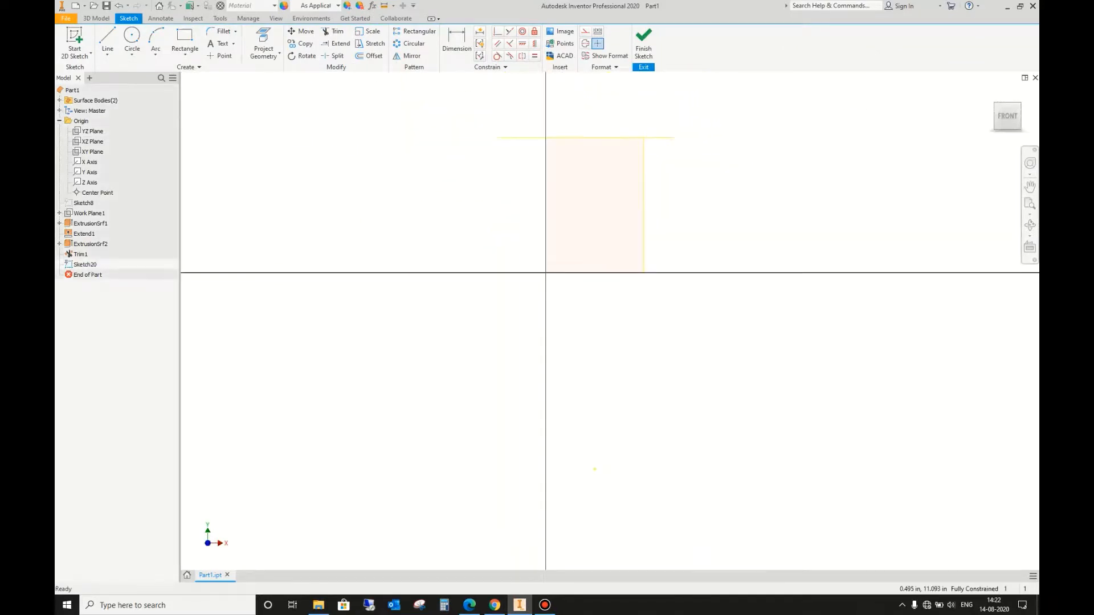
key(l)
click(507, 246)
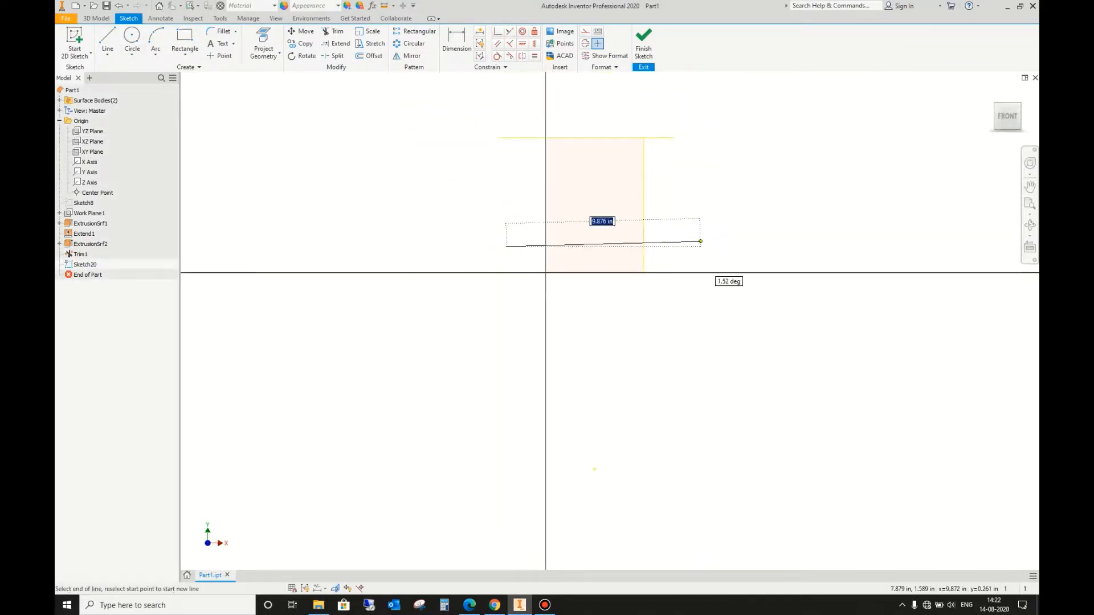
click(688, 246)
key(Escape)
Step: Extrude the lower horizontal line as a surface 10 in backward through the box, using the flipped direction
click(97, 18)
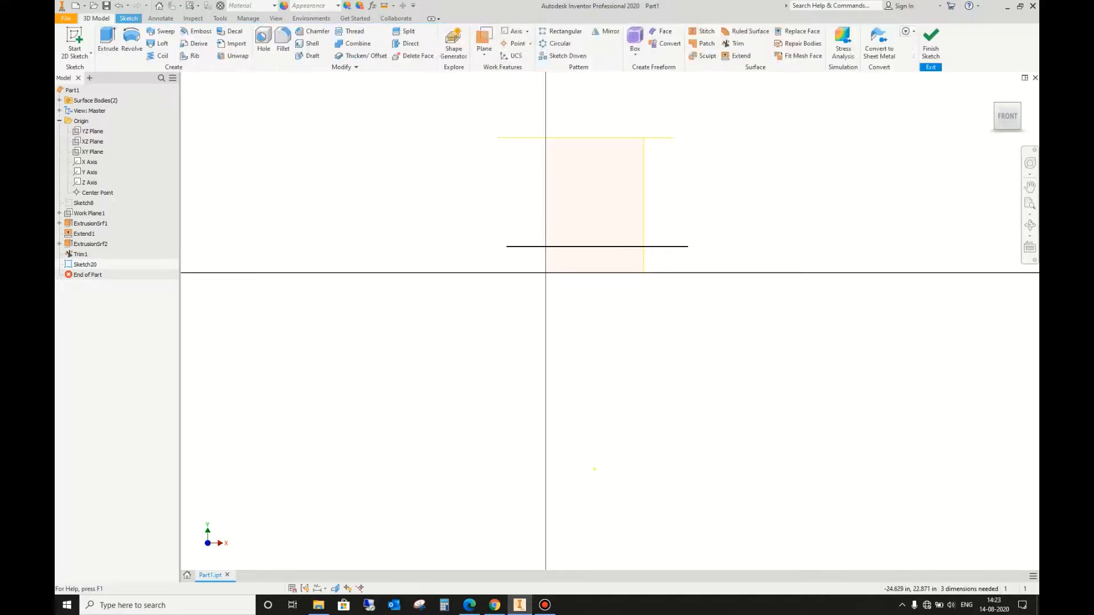
click(107, 41)
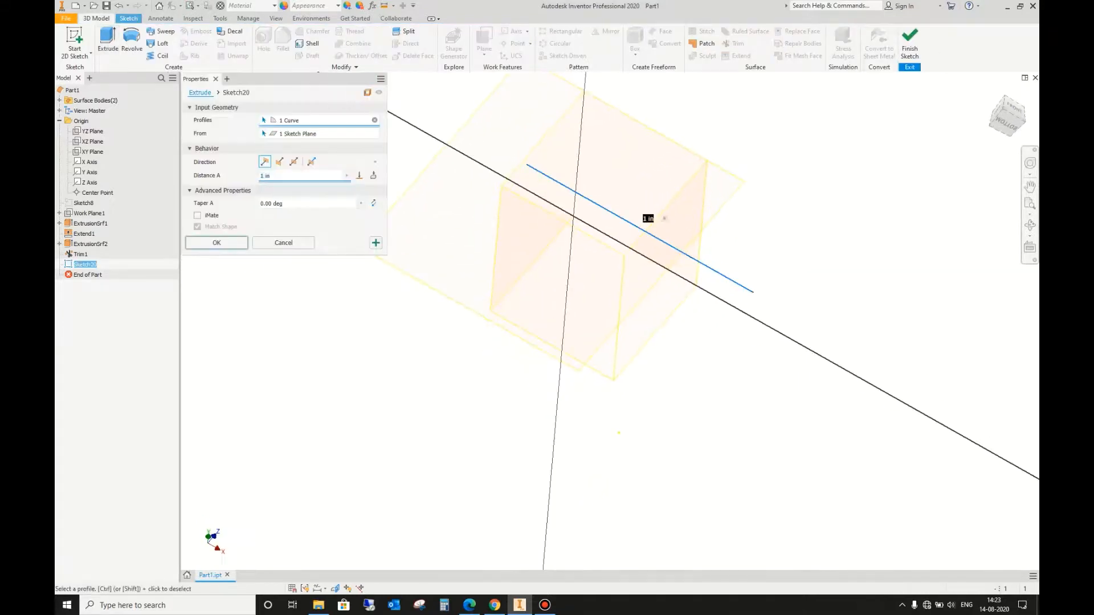
click(279, 162)
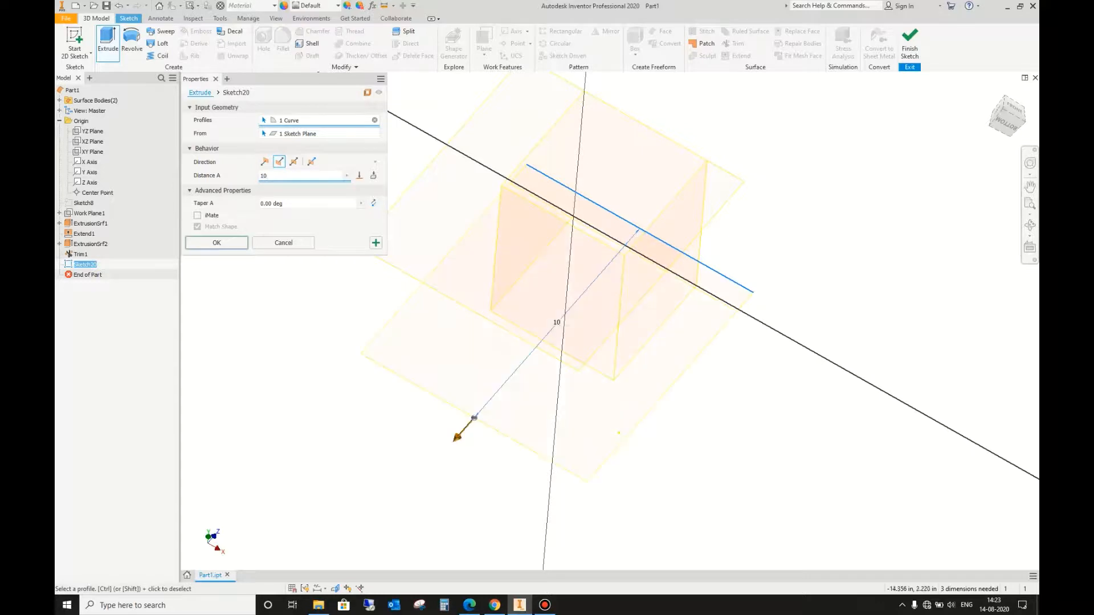
key(Return)
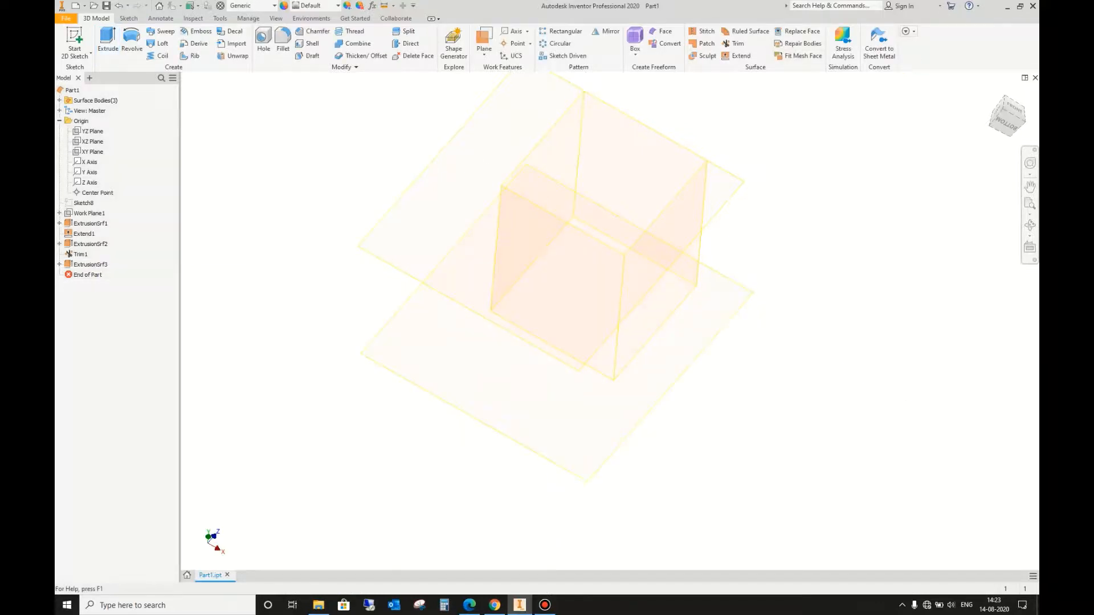
Step: Trim away the strip of the box surface below the lower horizontal surface, using that surface as cutting tool
click(734, 44)
click(681, 336)
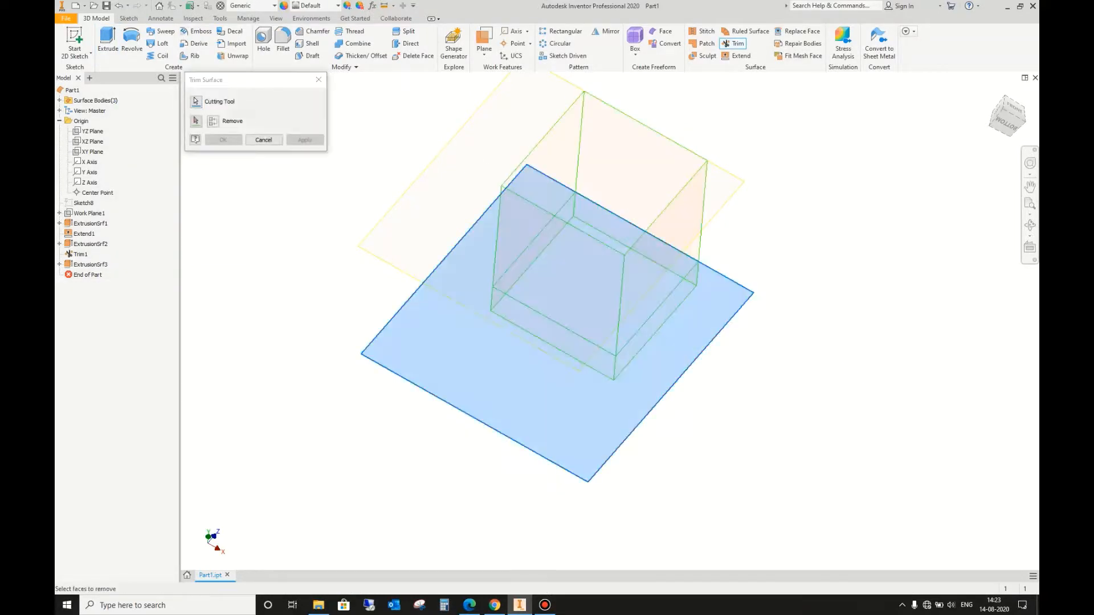
click(498, 298)
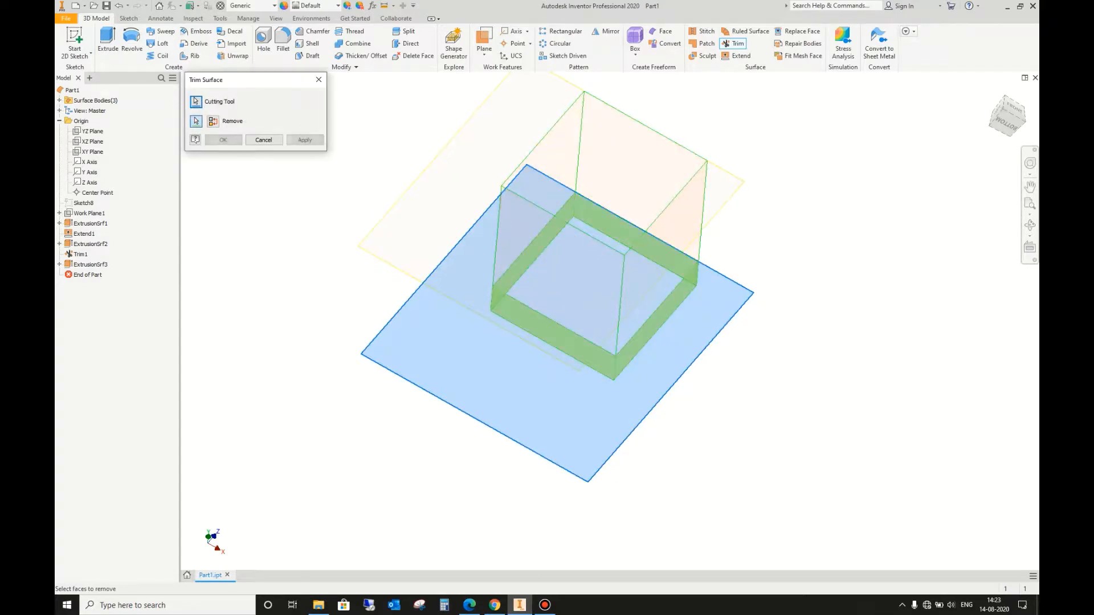
click(305, 140)
click(263, 140)
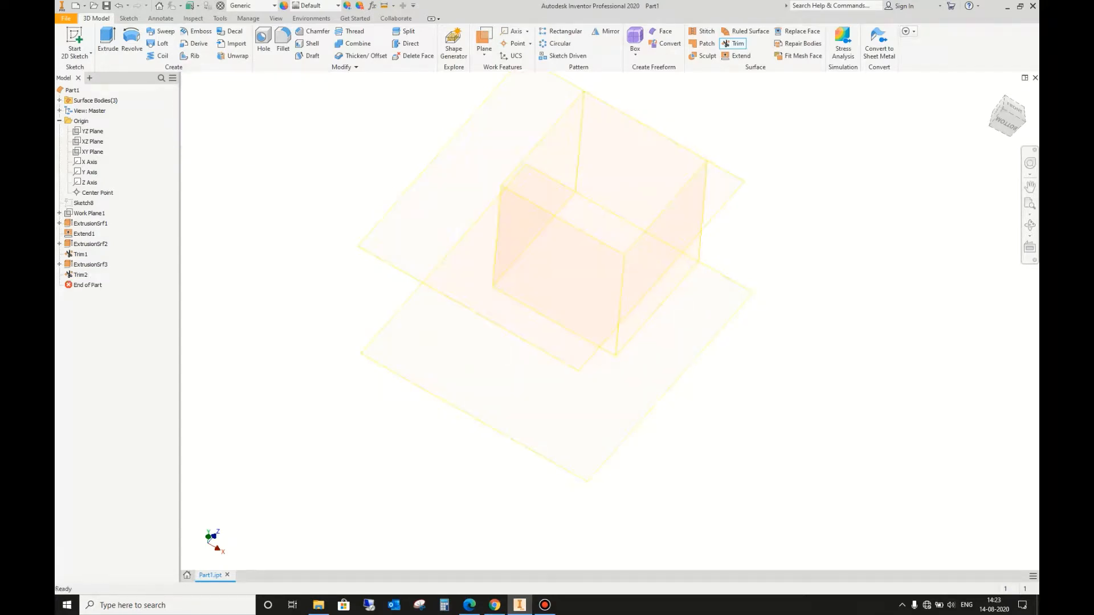
Step: Stitch the trimmed box surface together with the upper and lower horizontal surfaces, using a maximum tolerance of 0.010 in
click(1030, 225)
drag(530, 177, 548, 249)
scroll(548, 249, up, 5)
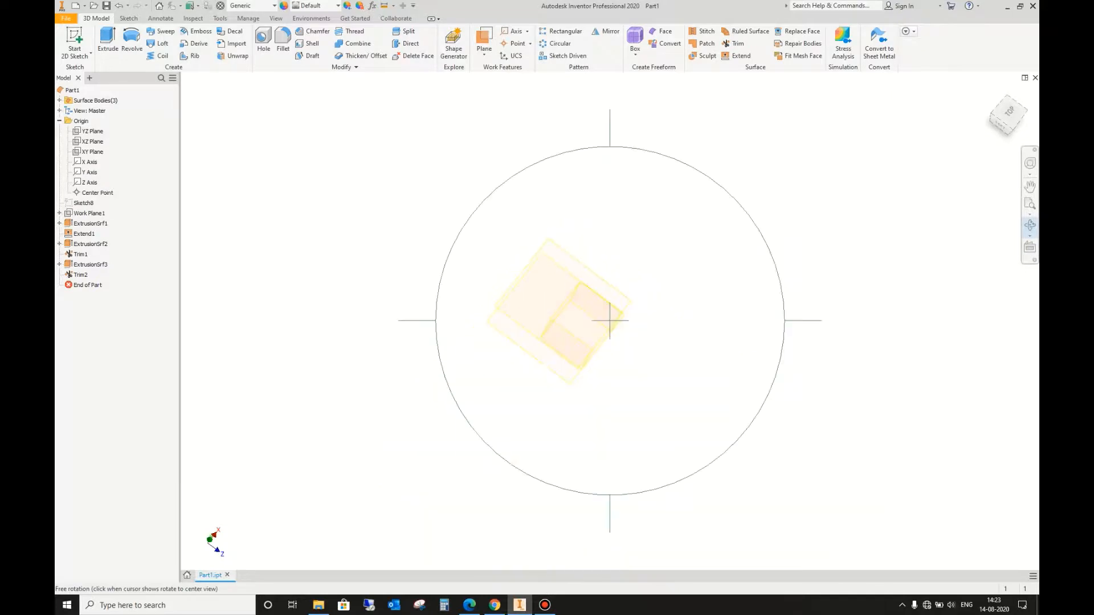
shift+middle_drag(548, 249, 546, 183)
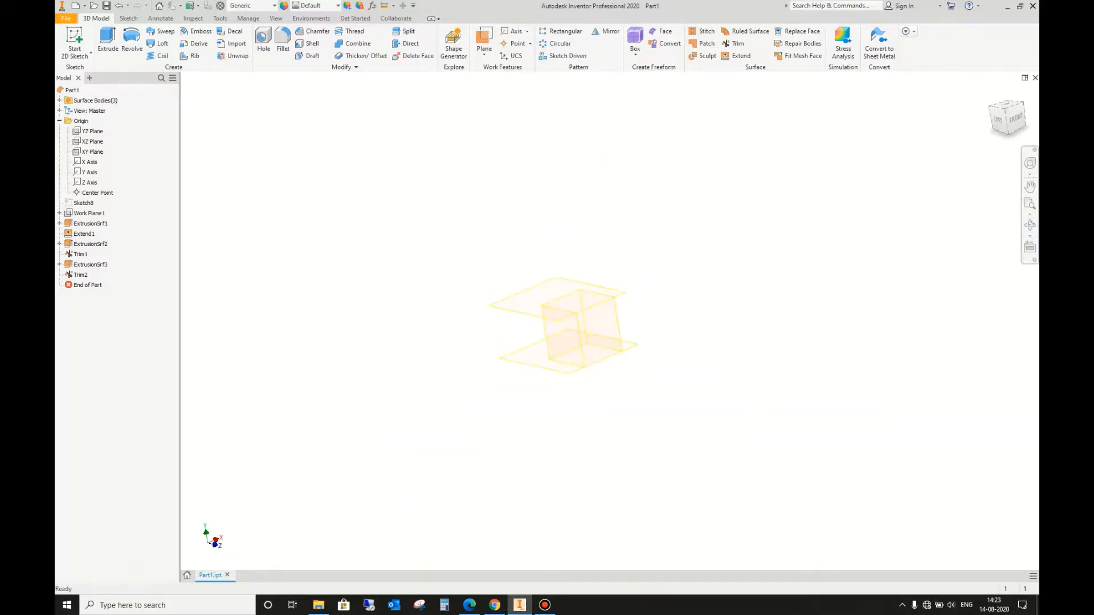
scroll(598, 273, down, 3)
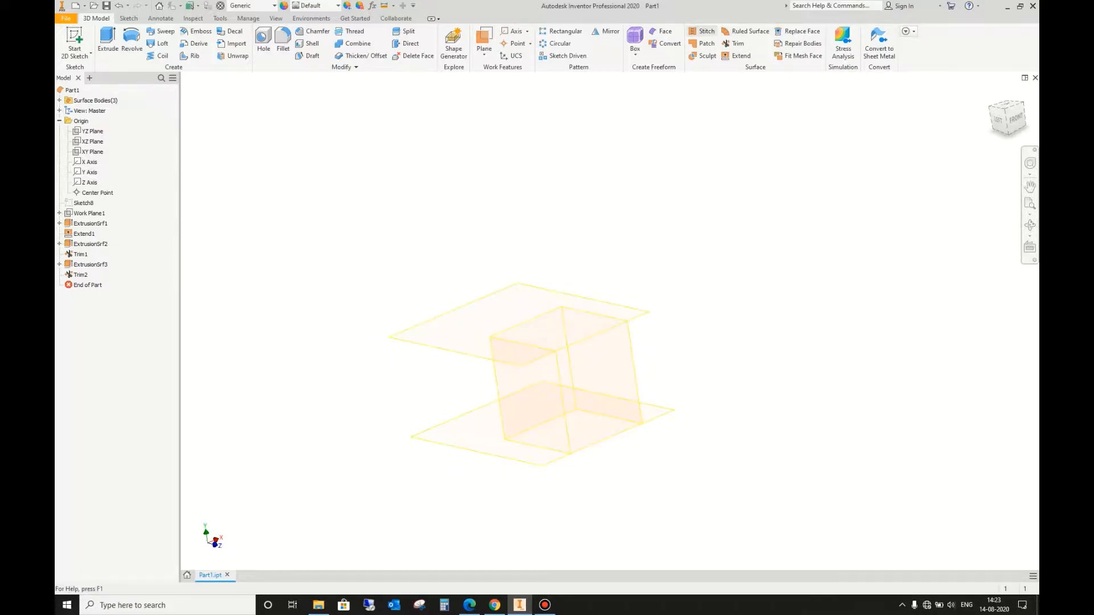
click(702, 31)
click(604, 370)
click(476, 324)
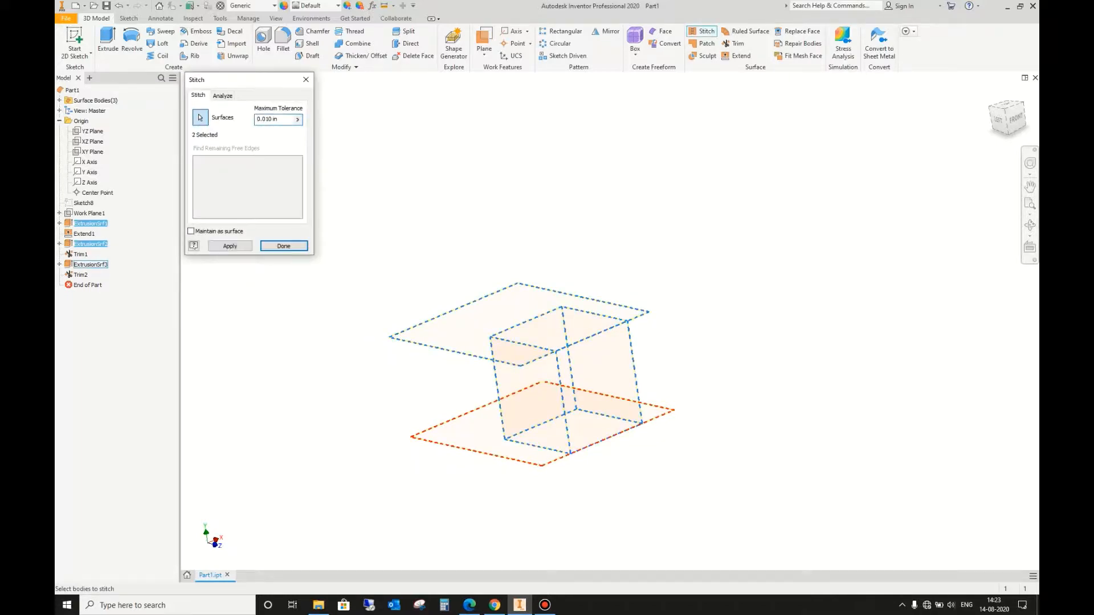
click(467, 436)
click(231, 247)
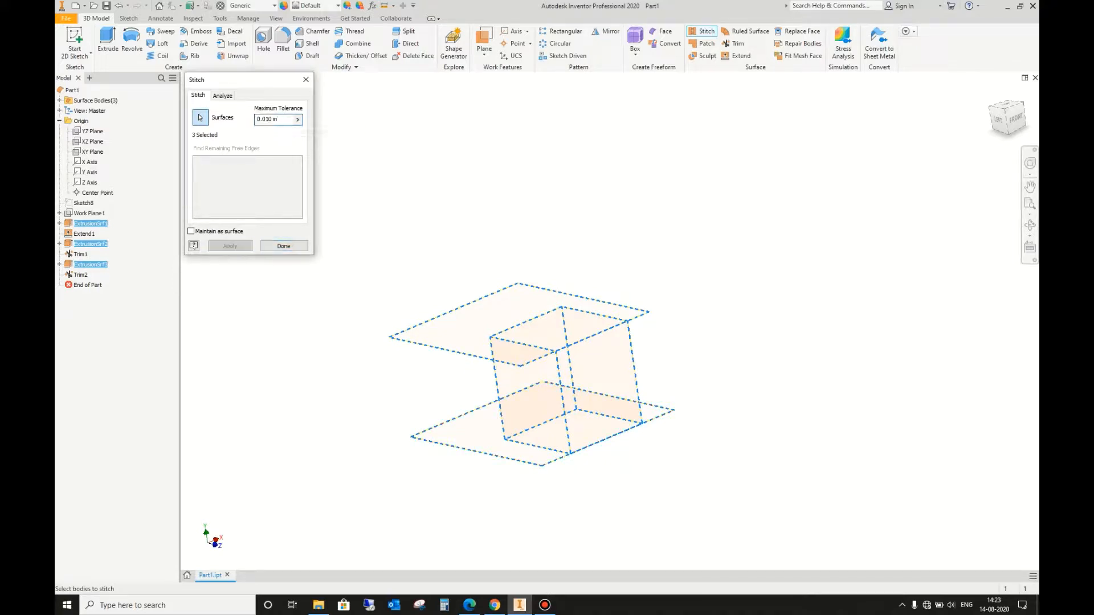
click(268, 246)
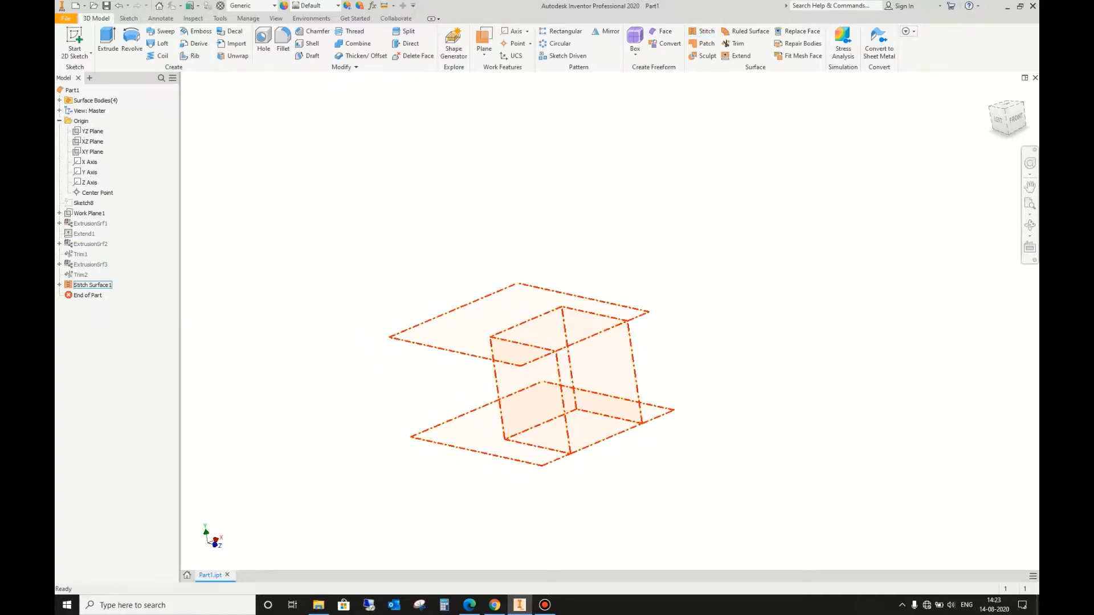
Step: Try to sculpt a solid from the stitched surface
click(536, 365)
key(Escape)
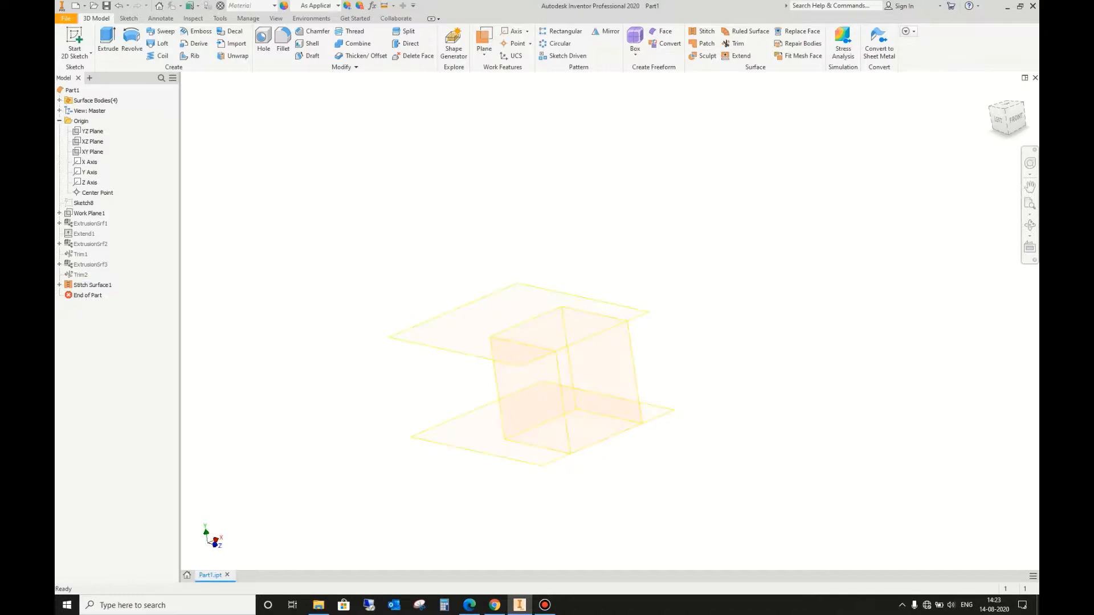
click(92, 285)
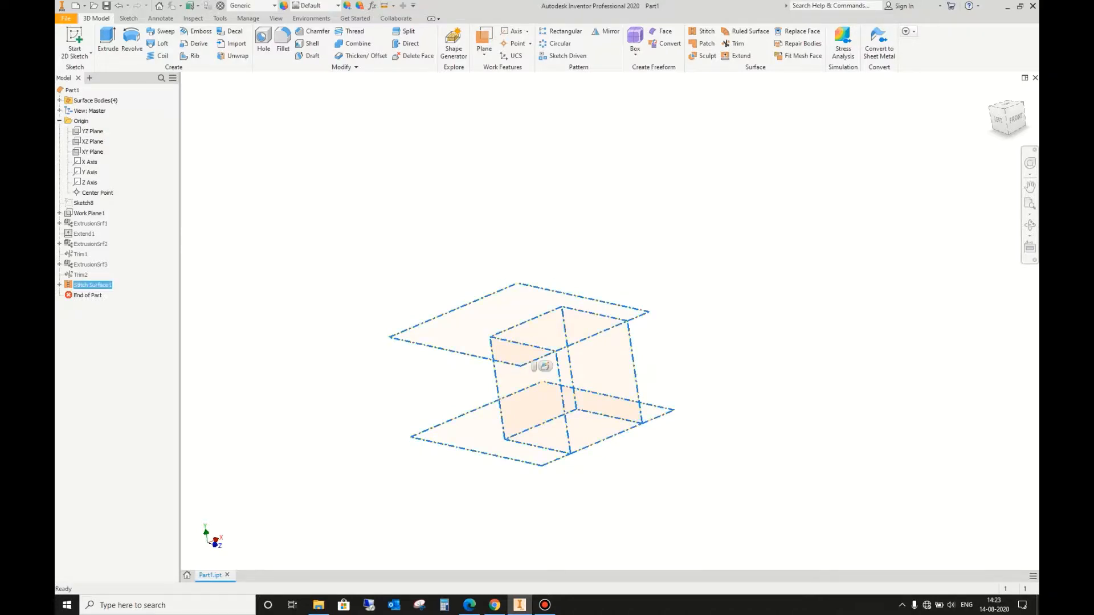
key(Escape)
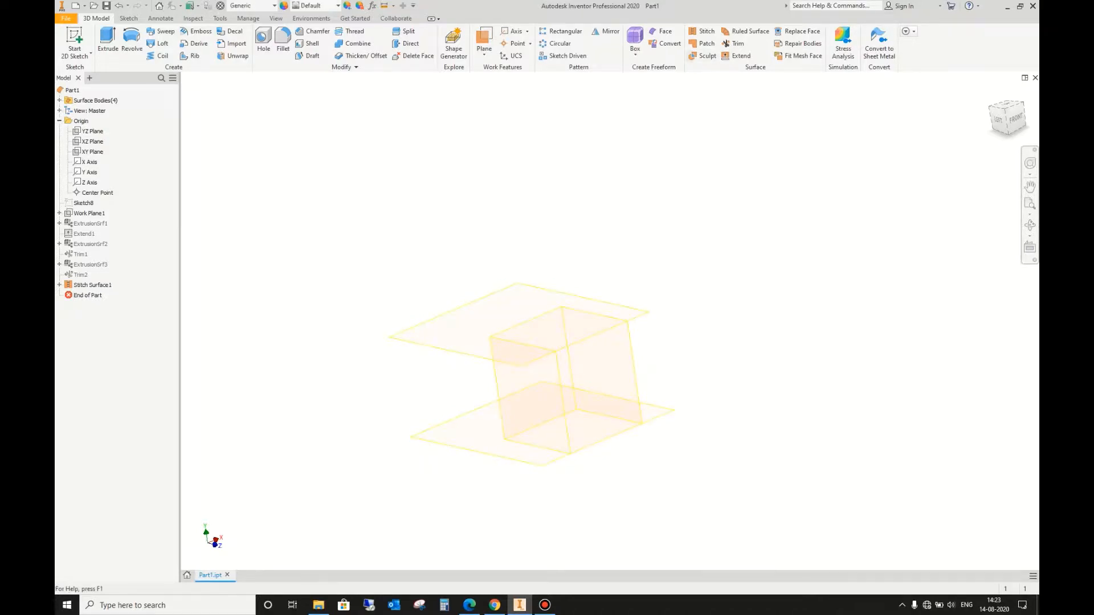
click(706, 55)
click(258, 161)
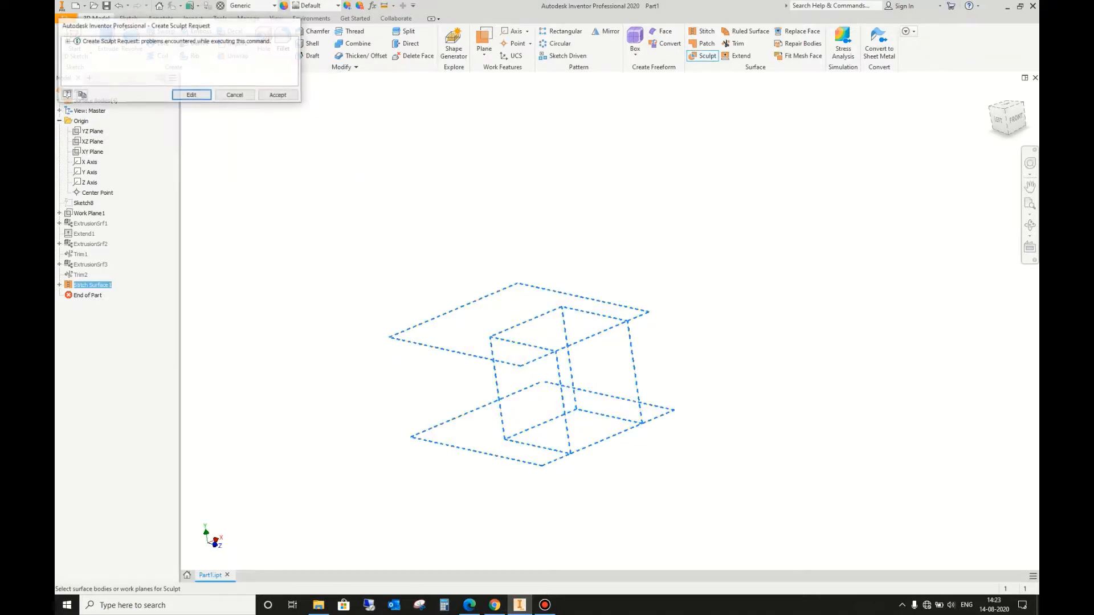
key(Escape)
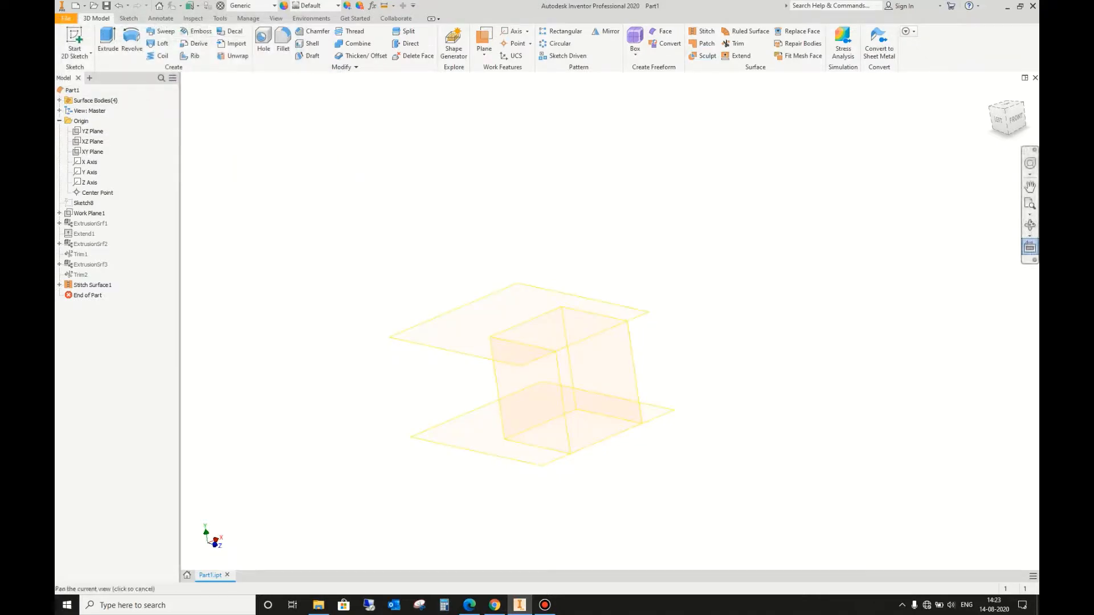
Step: Examine the stitched surface from above, including where the two horizontal surfaces overhang the trimmed box
click(1030, 225)
scroll(741, 251, up, 4)
drag(706, 251, 724, 284)
scroll(724, 285, down, 2)
shift+middle_drag(724, 285, 723, 275)
scroll(648, 295, down, 3)
click(661, 259)
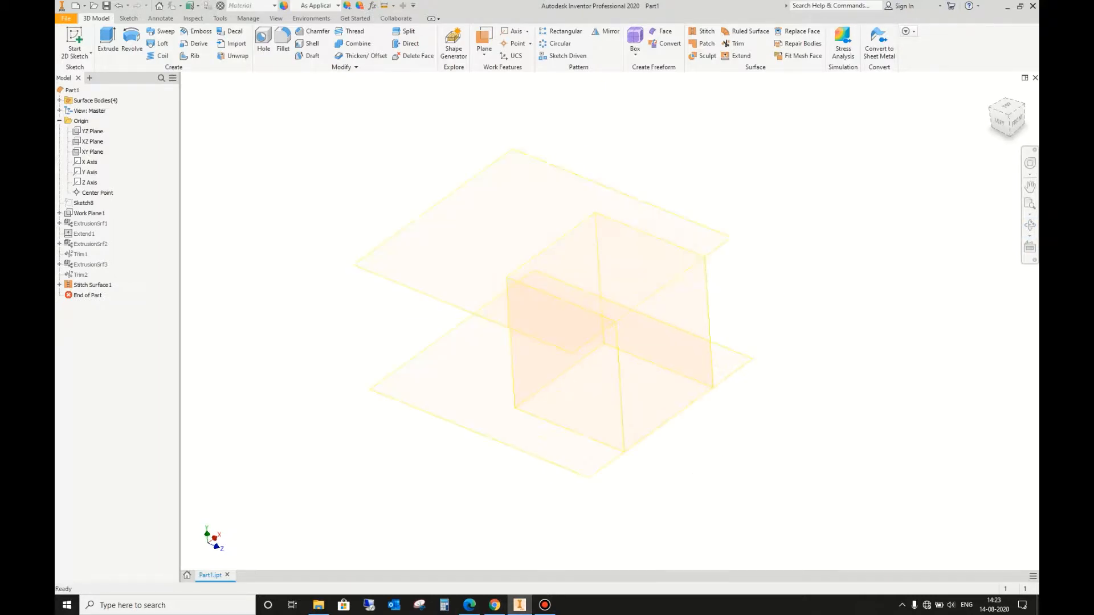
scroll(799, 230, up, 2)
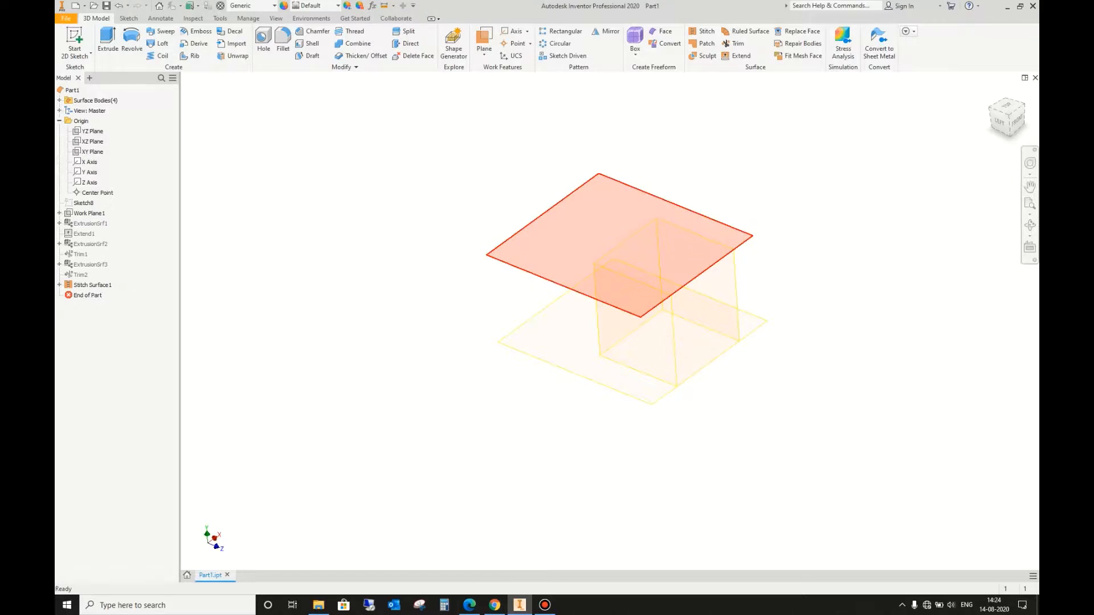
Step: Roll the model history back to just after the work plane, ahead of the first extruded surface
click(590, 255)
key(Escape)
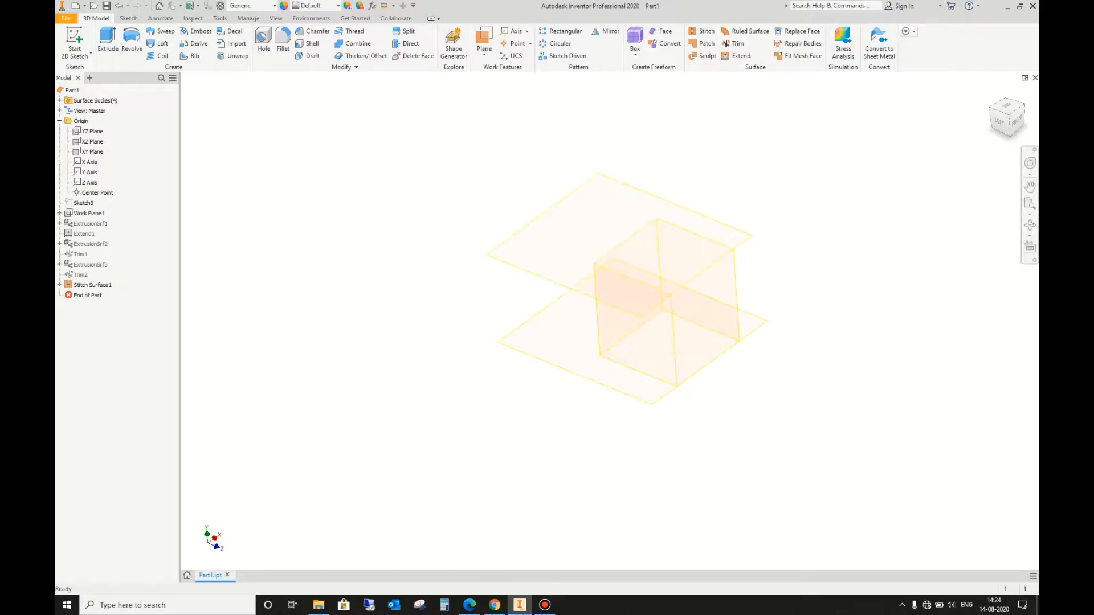
click(92, 285)
drag(88, 296, 88, 218)
Step: On the XZ plane, sketch a centre rectangle about 6.2 by 6.5 in around the origin
right_click(94, 141)
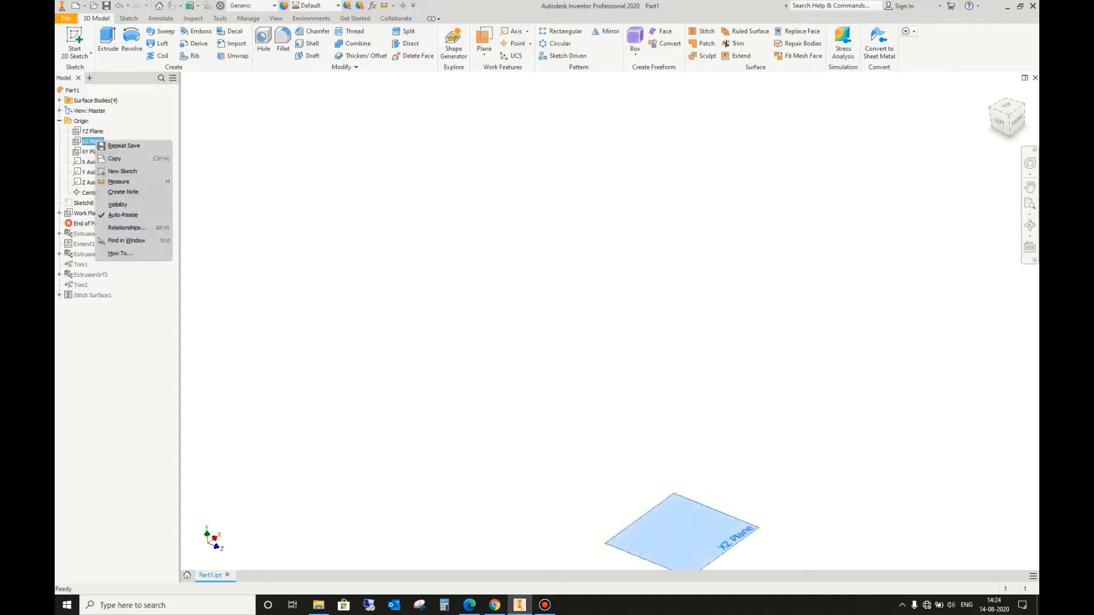
click(111, 172)
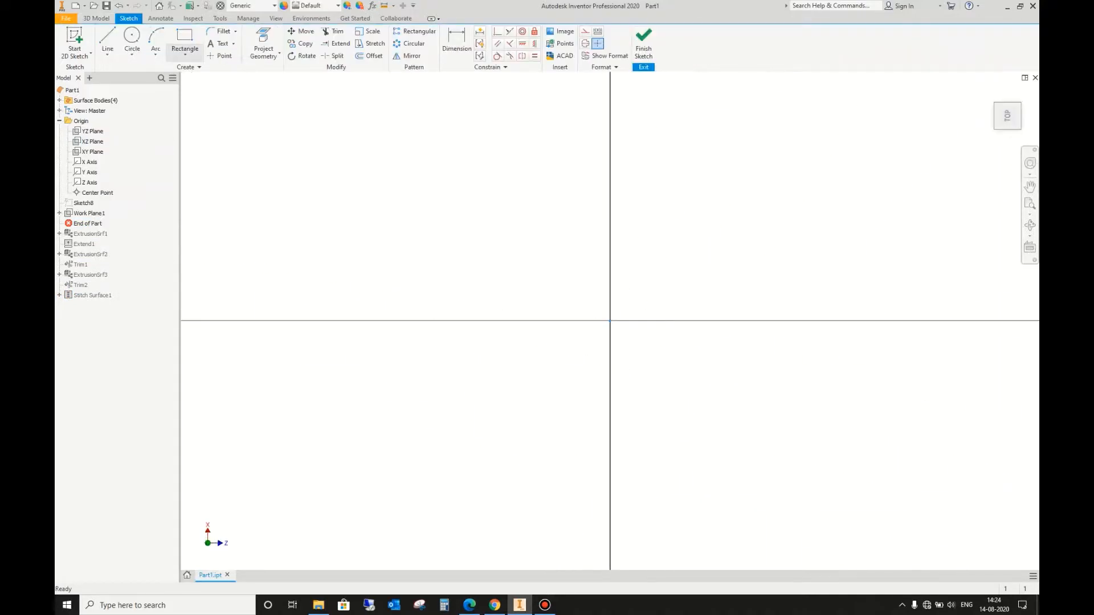
click(185, 54)
click(203, 114)
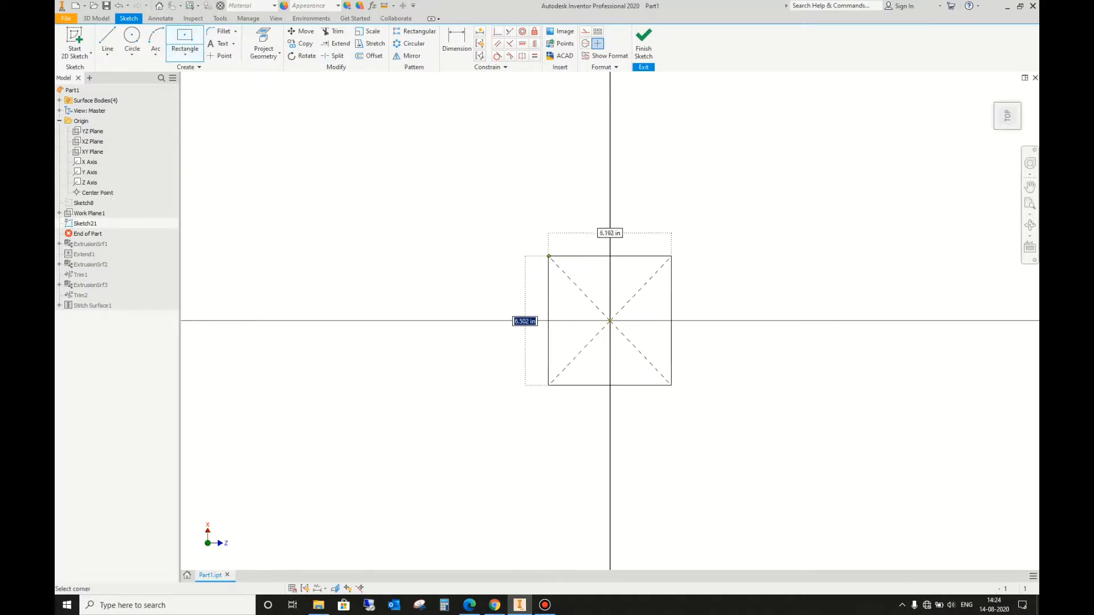
click(548, 257)
Step: Dimension the rectangle's width and height, setting both to 5 in
click(458, 43)
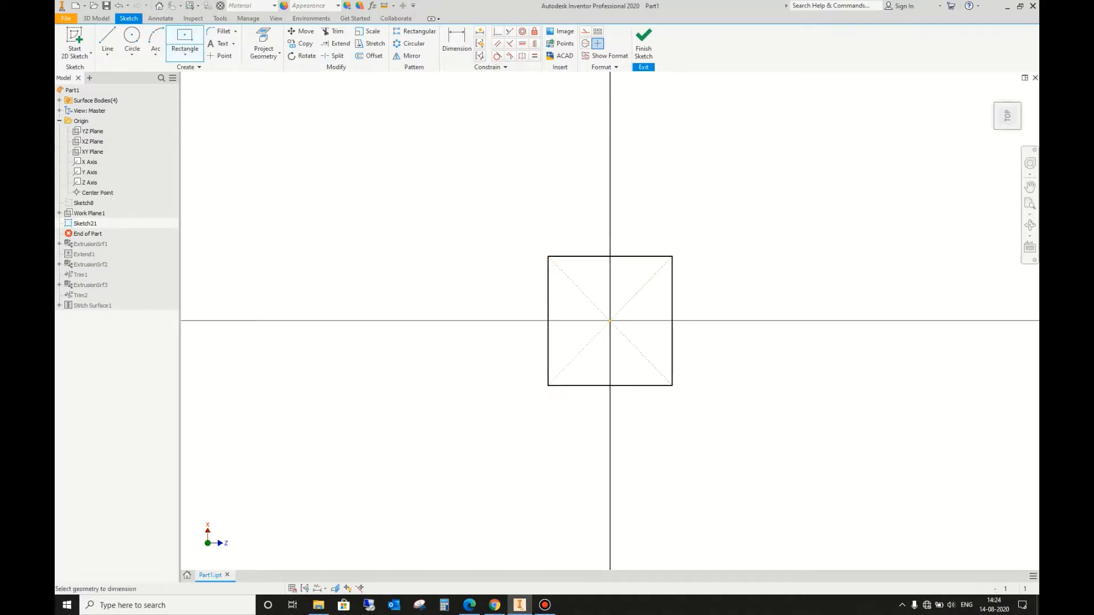
click(634, 257)
click(633, 229)
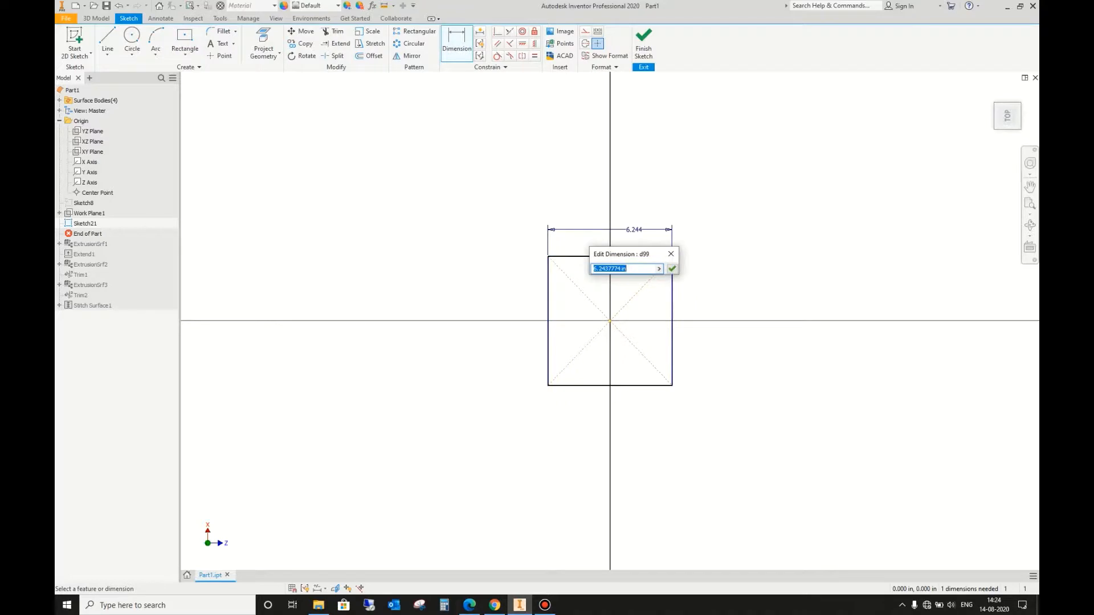
text(5)
key(Return)
click(560, 307)
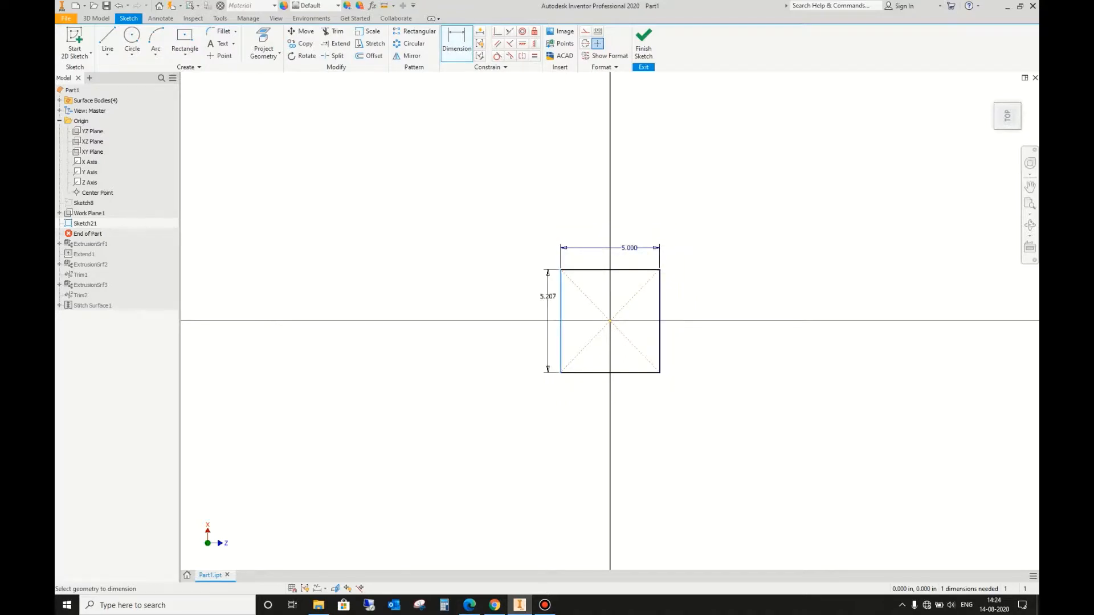
click(539, 311)
text(5)
key(Return)
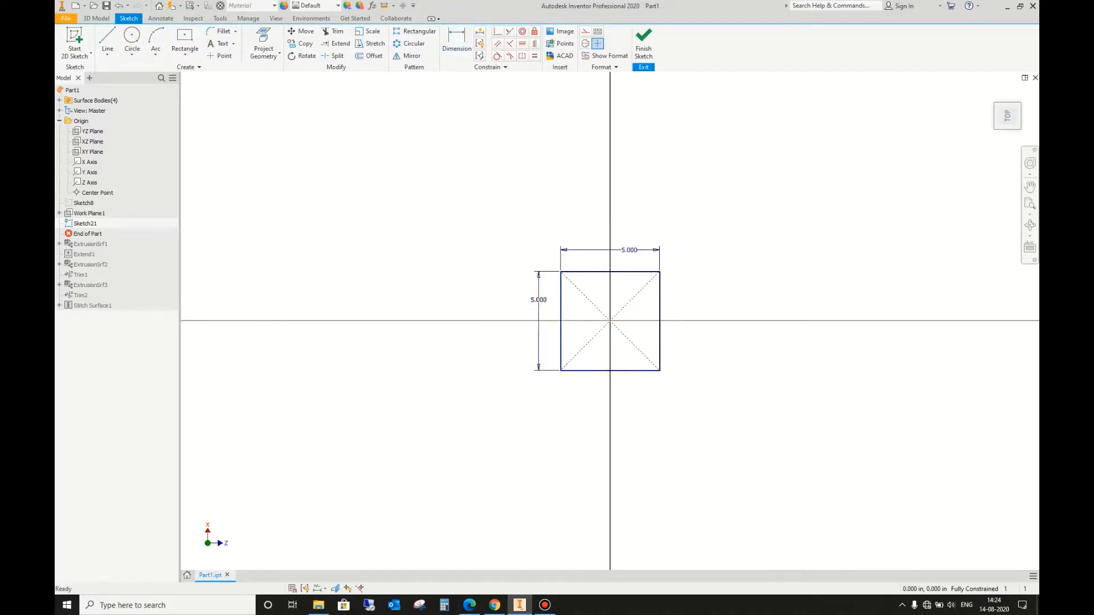
Step: Extrude the square profile upward 10 in as a solid
click(107, 36)
click(97, 18)
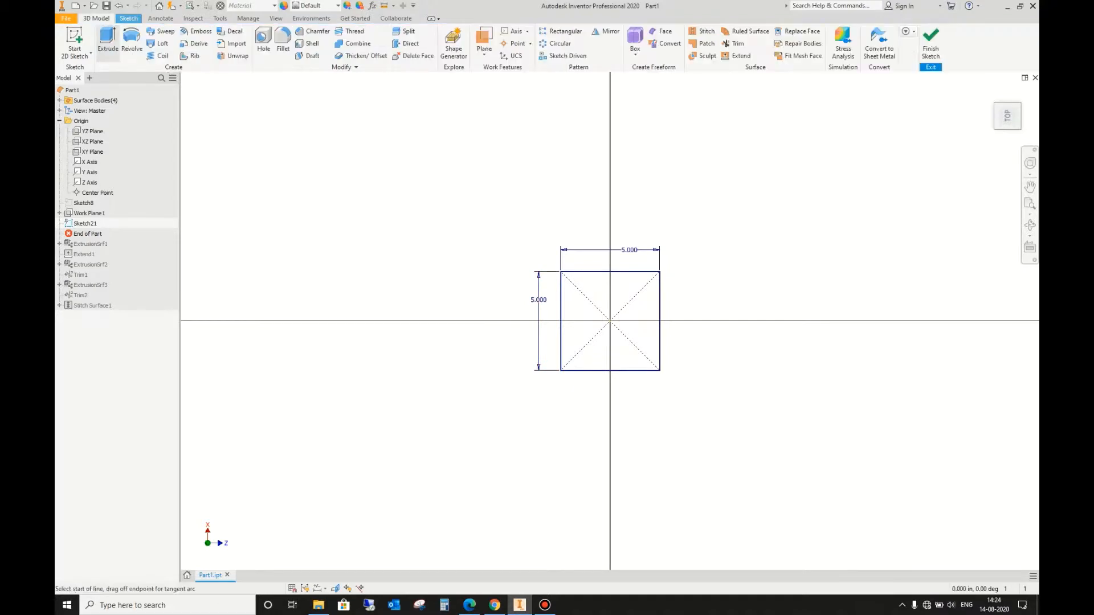
click(107, 36)
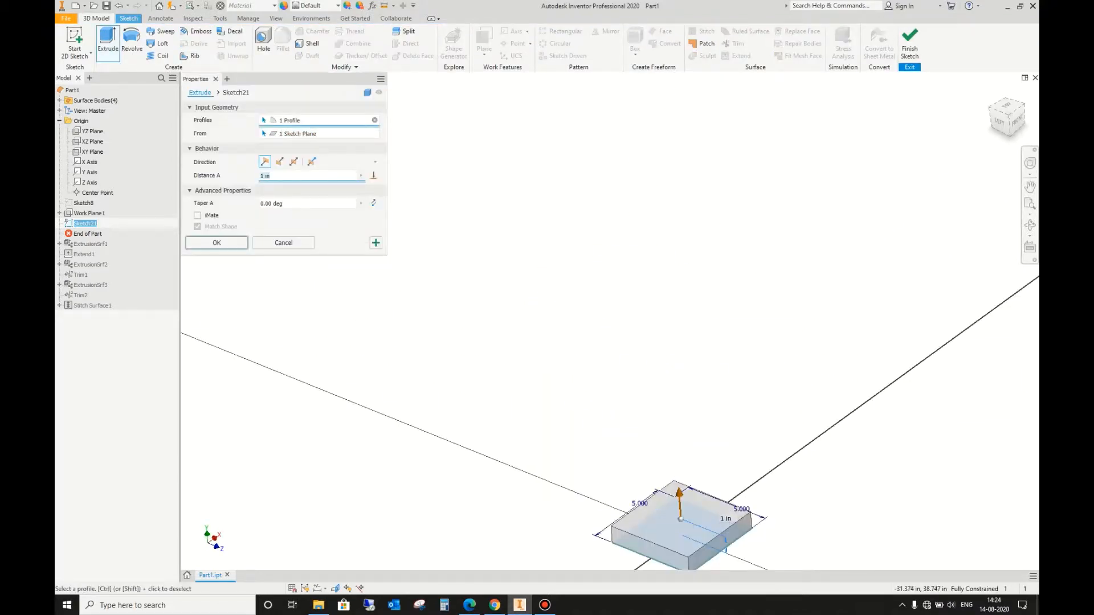
text(10)
key(Return)
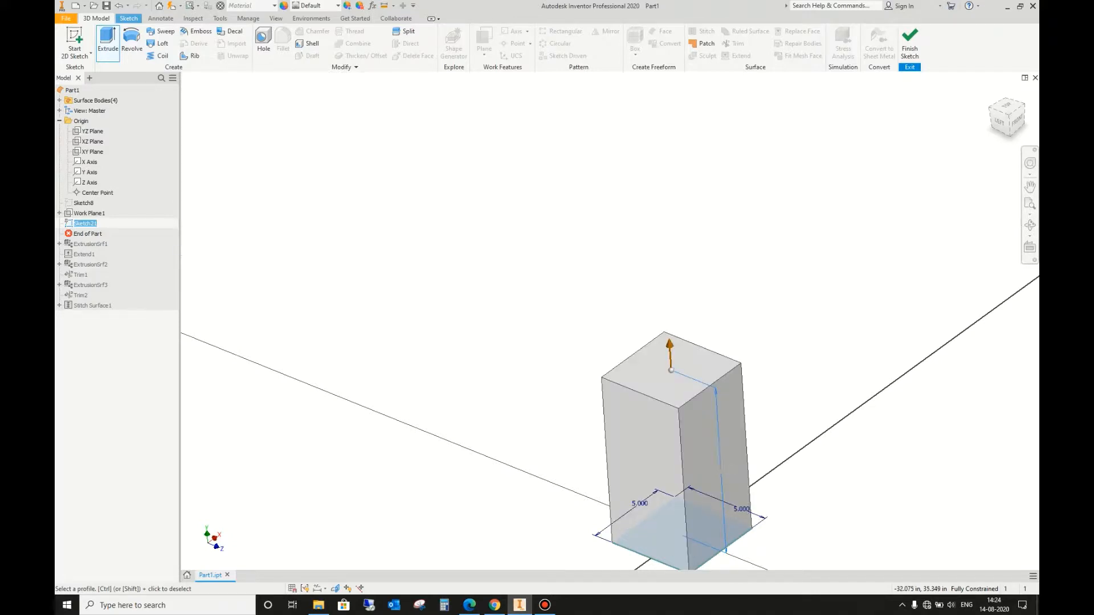
Step: On the box's left face, sketch a three-point control vertex spline arching across the upper part and overhanging both vertical edges
click(672, 451)
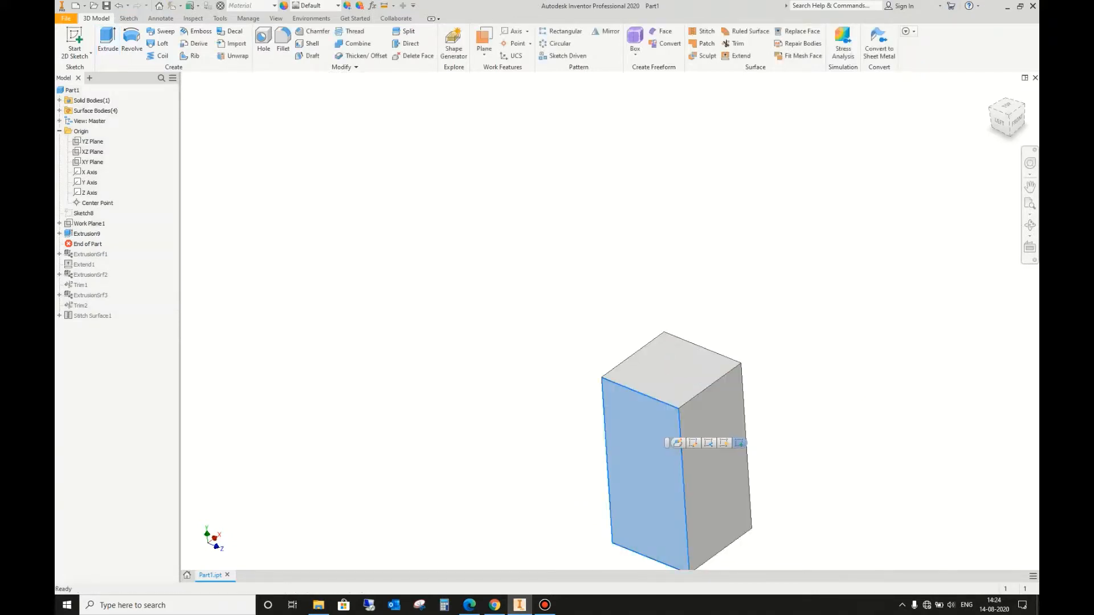
click(677, 443)
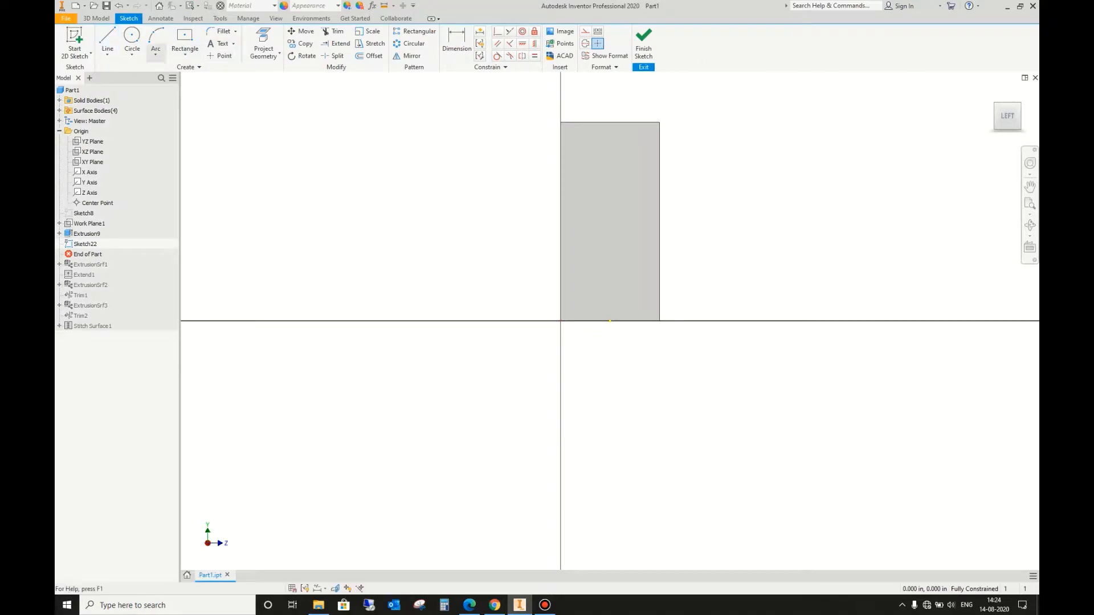
click(156, 54)
click(107, 54)
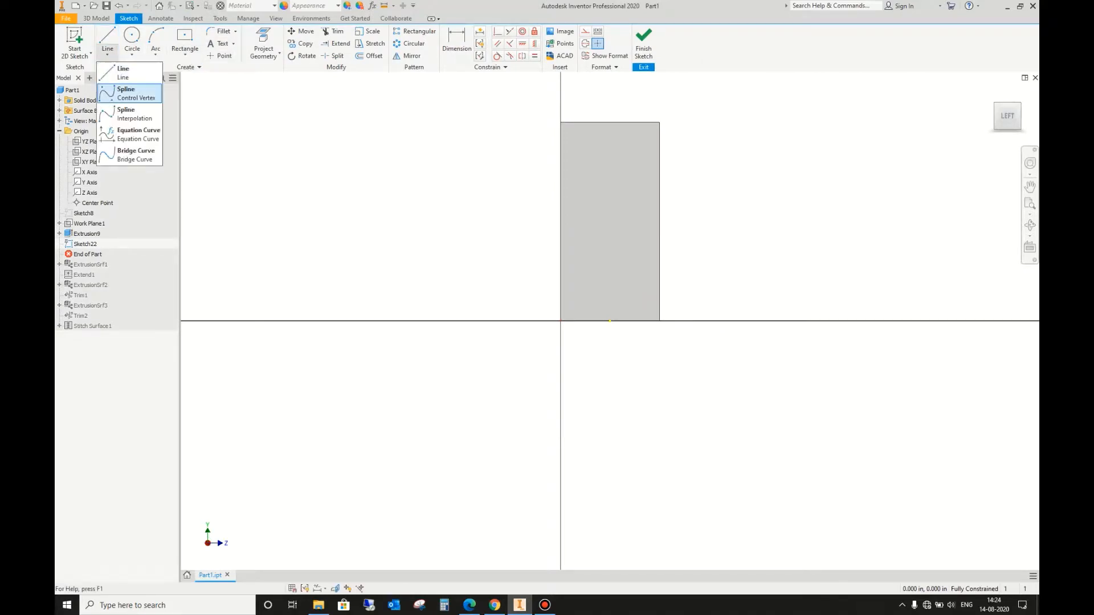
click(130, 93)
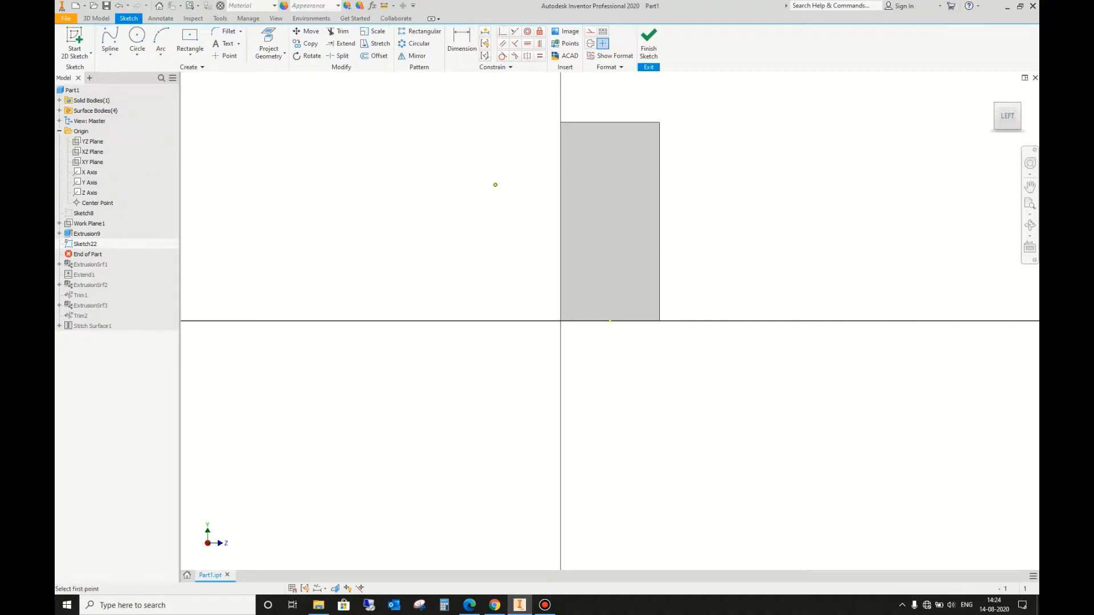
click(522, 186)
click(605, 148)
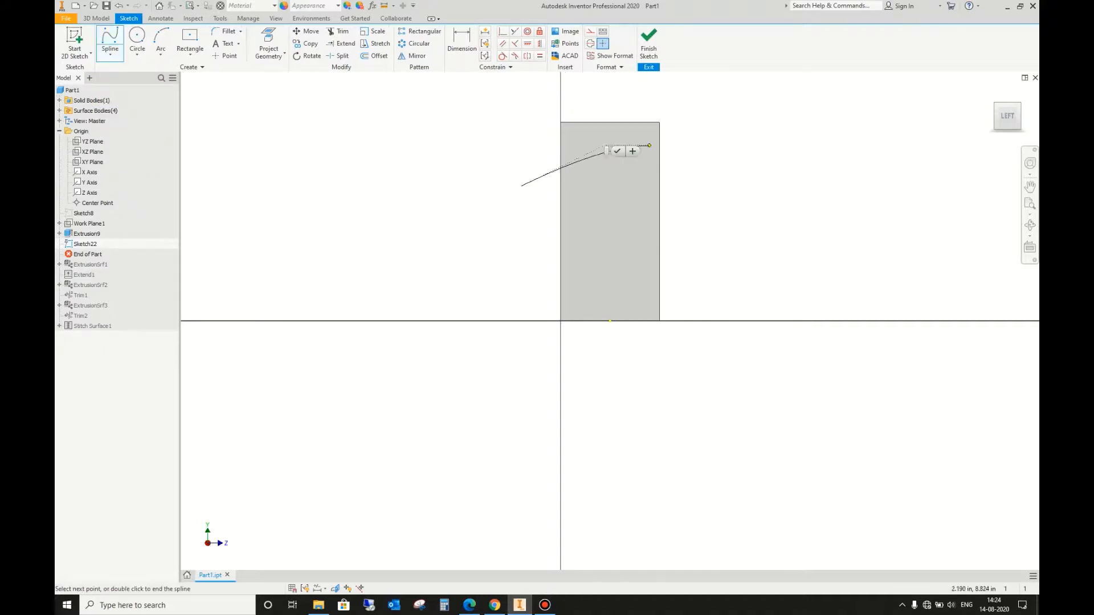
click(675, 199)
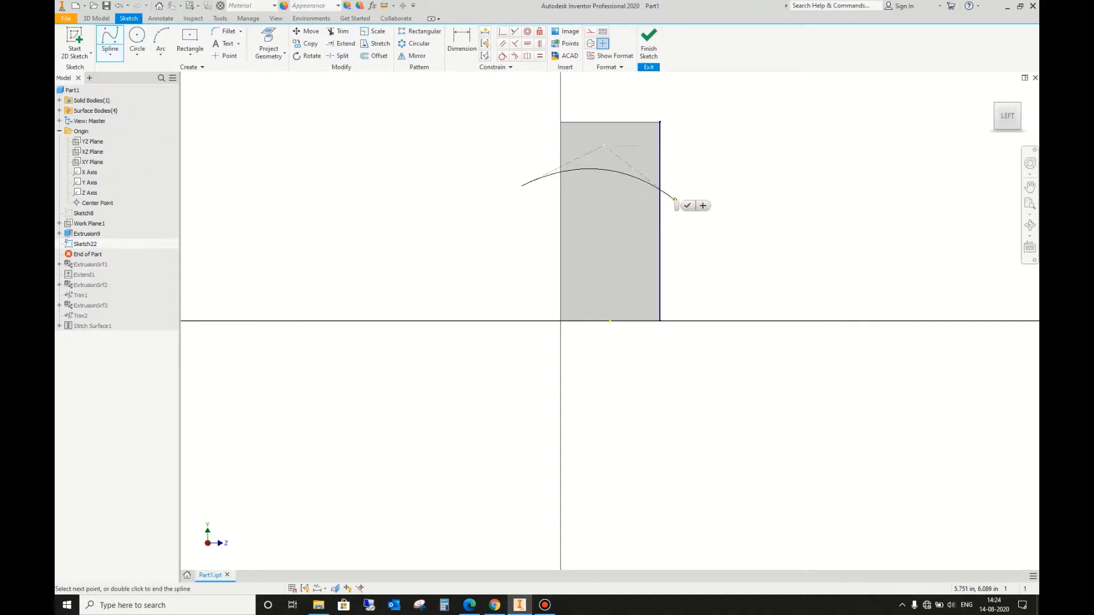
right_click(723, 199)
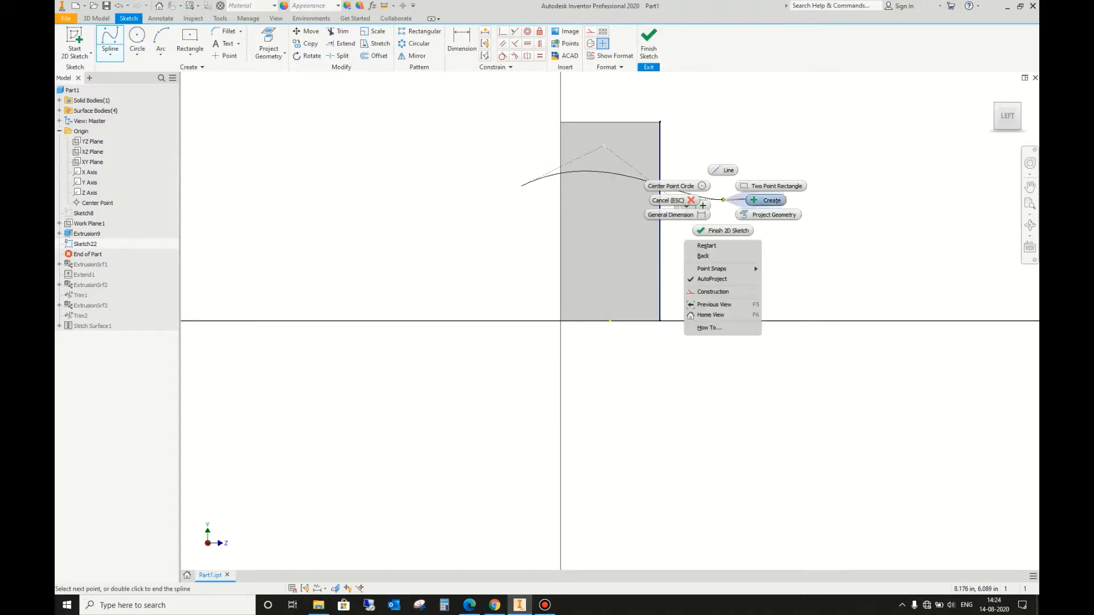
click(739, 200)
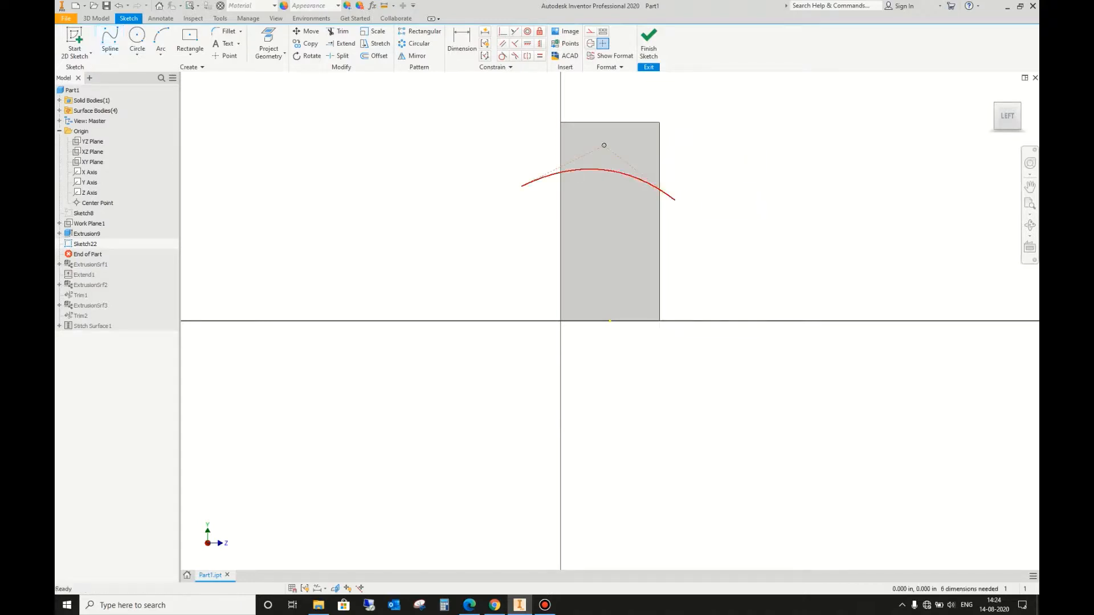
drag(605, 169, 620, 170)
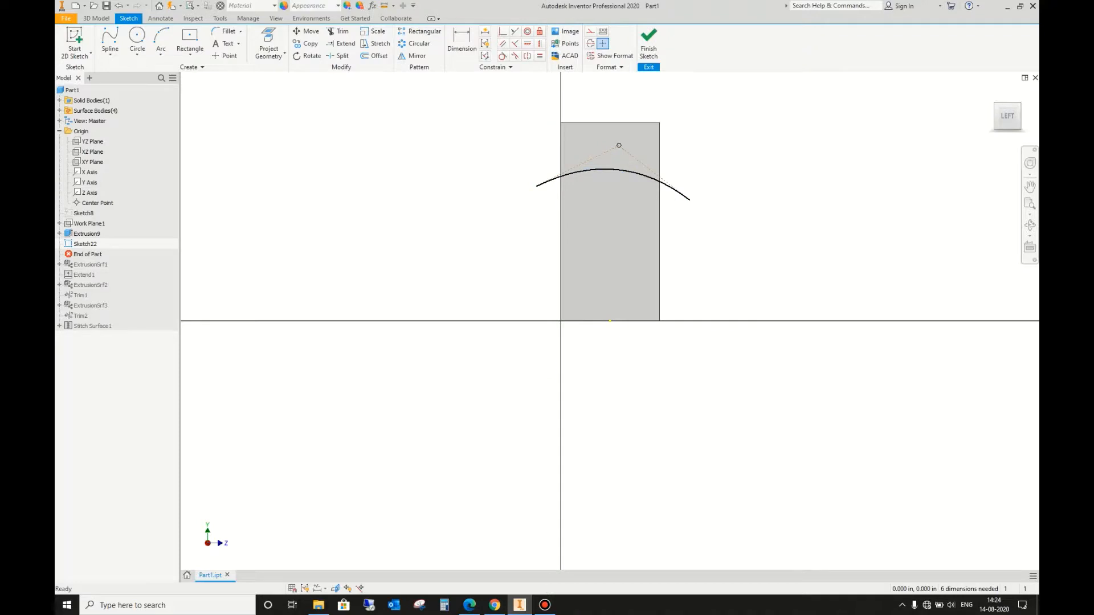
click(648, 41)
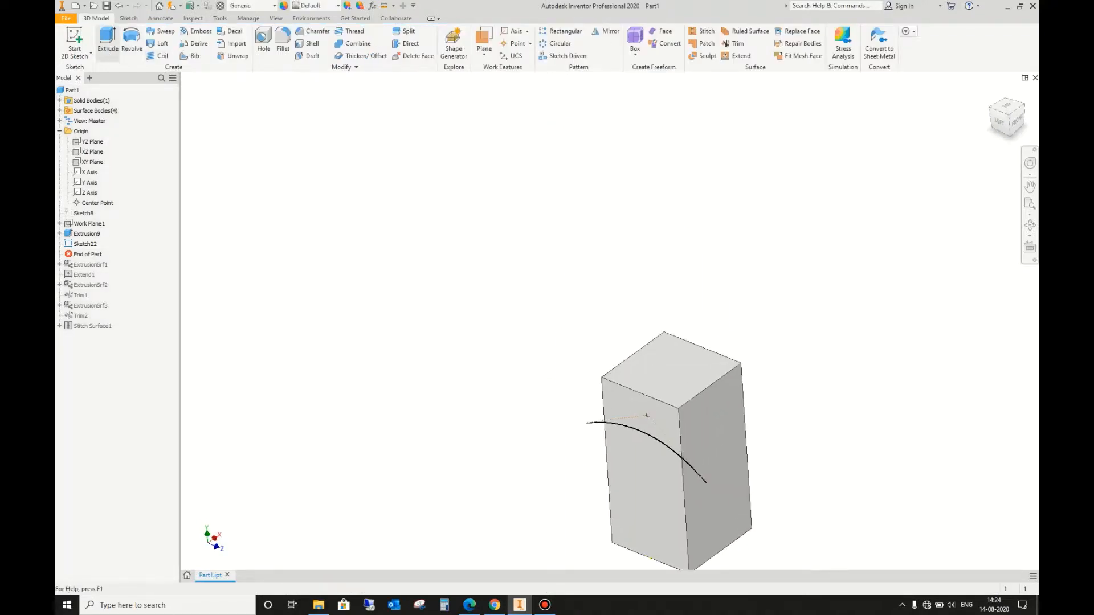
Step: Extrude the spline as a surface 10 in through the box, in the flipped direction
click(108, 43)
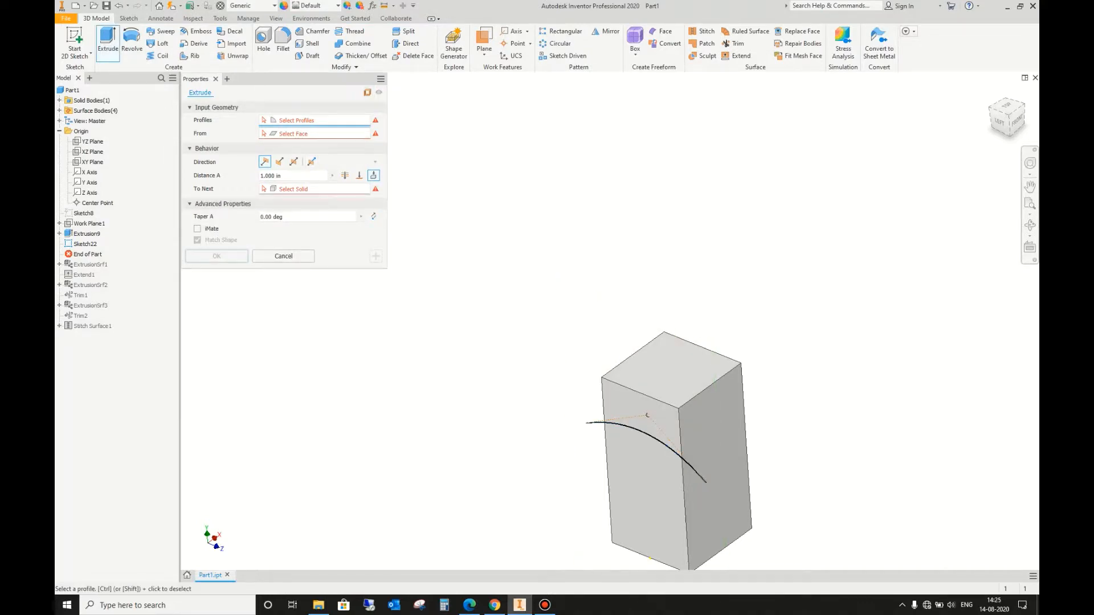
click(85, 244)
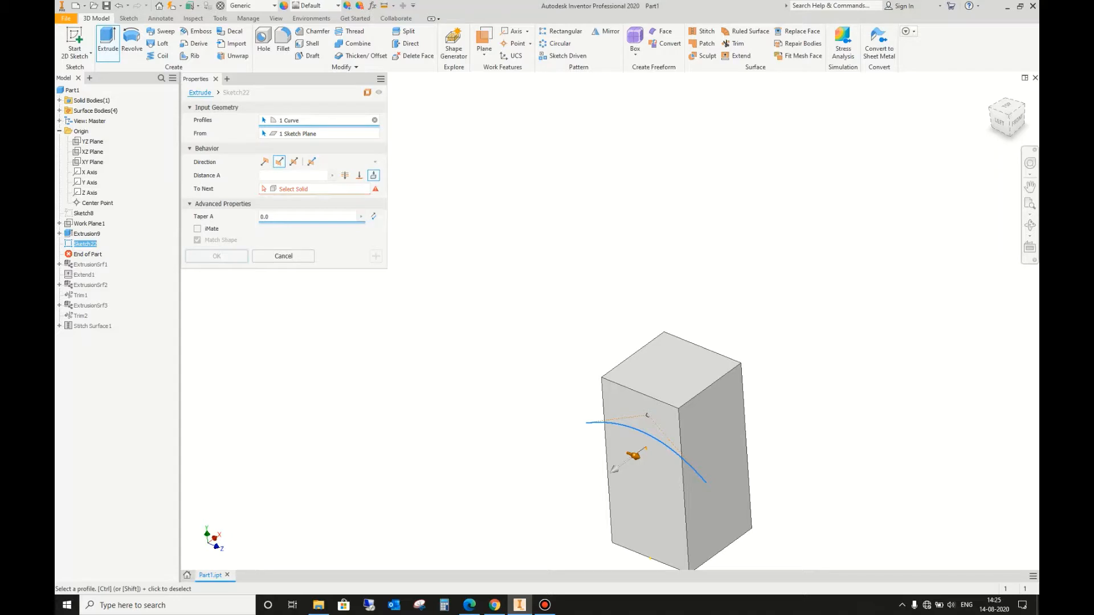
click(294, 189)
click(656, 394)
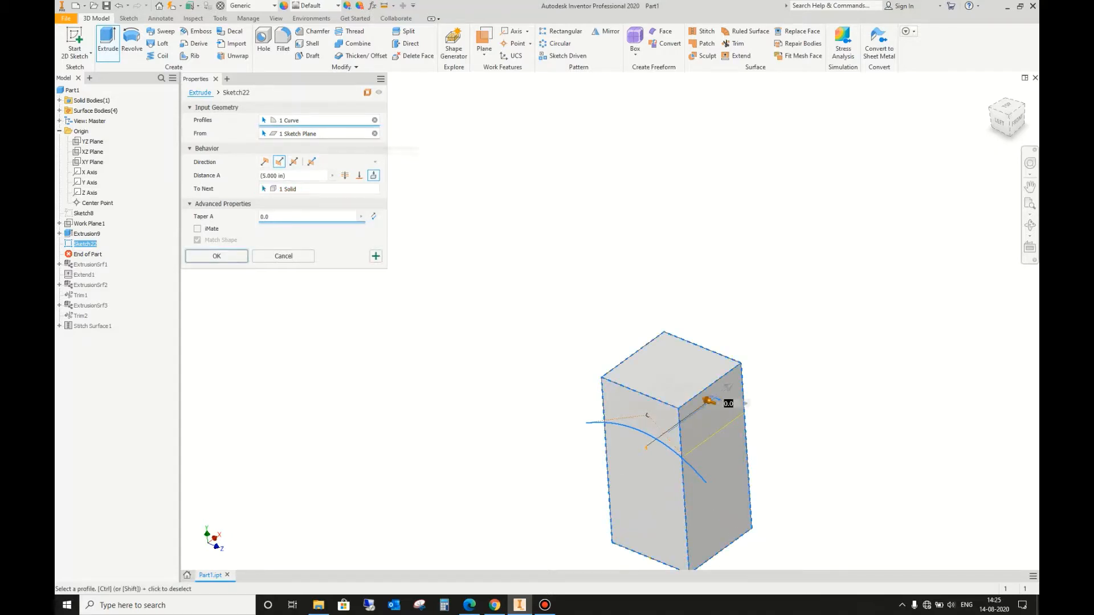
click(373, 175)
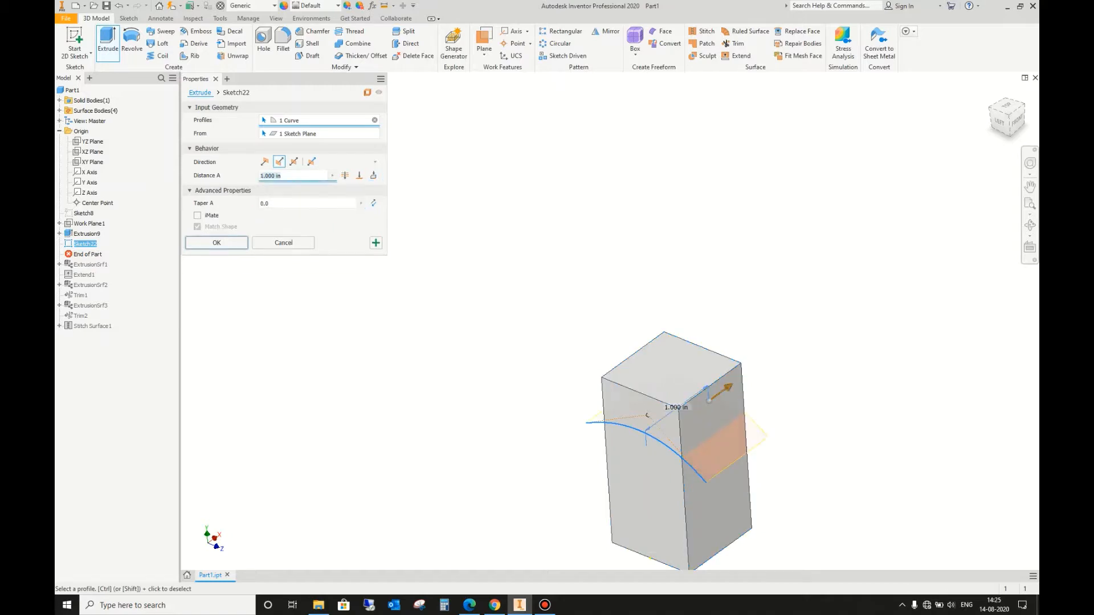
text(10)
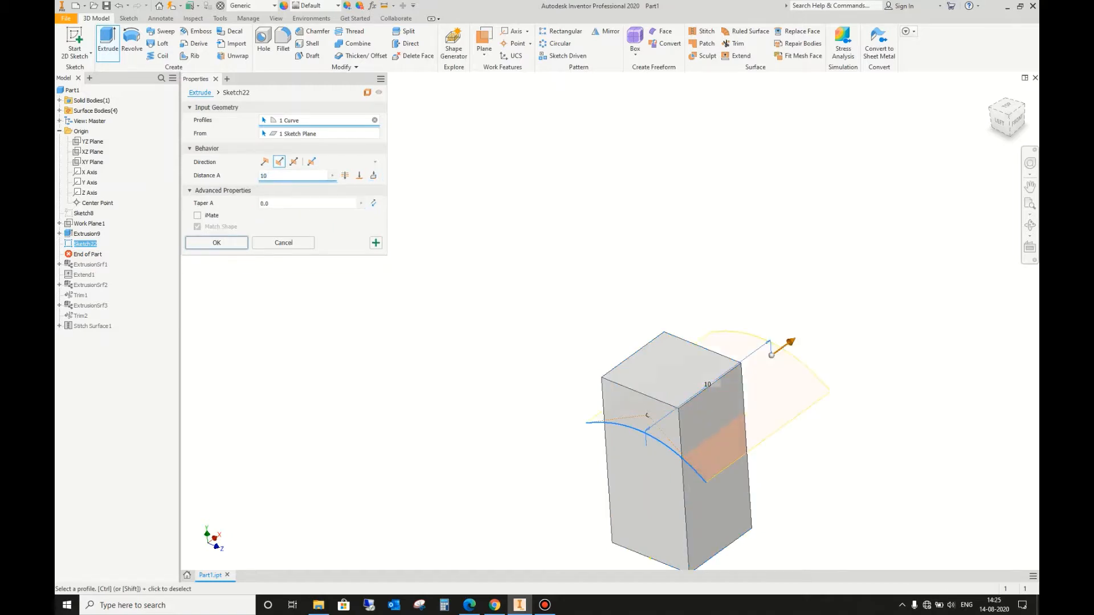
key(Return)
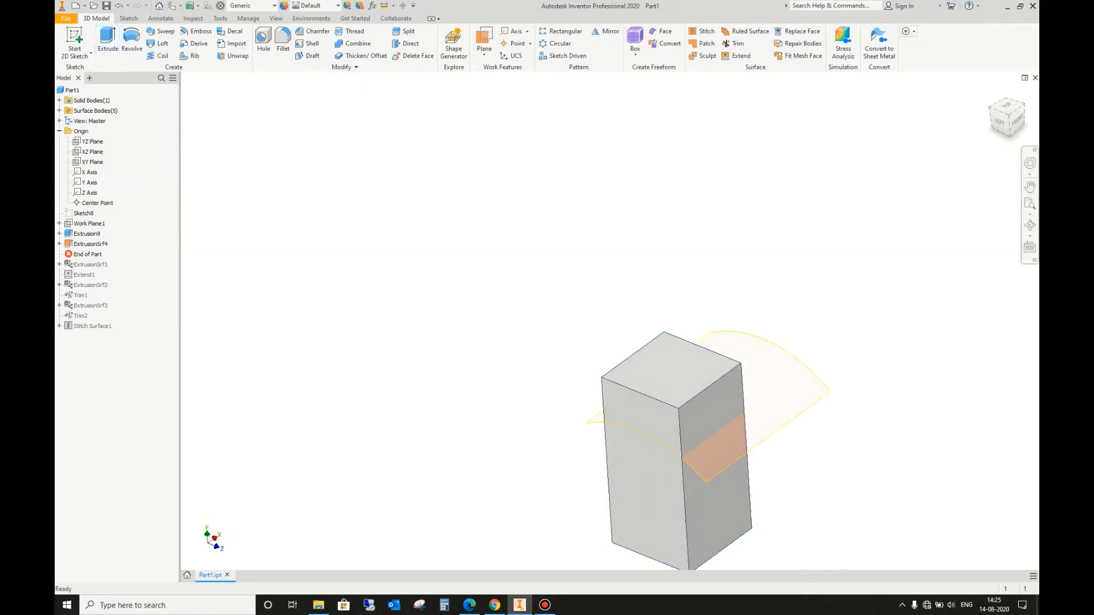
Step: Sculpt the box with the curved surface, using the remove option to cut away the material above it
click(757, 375)
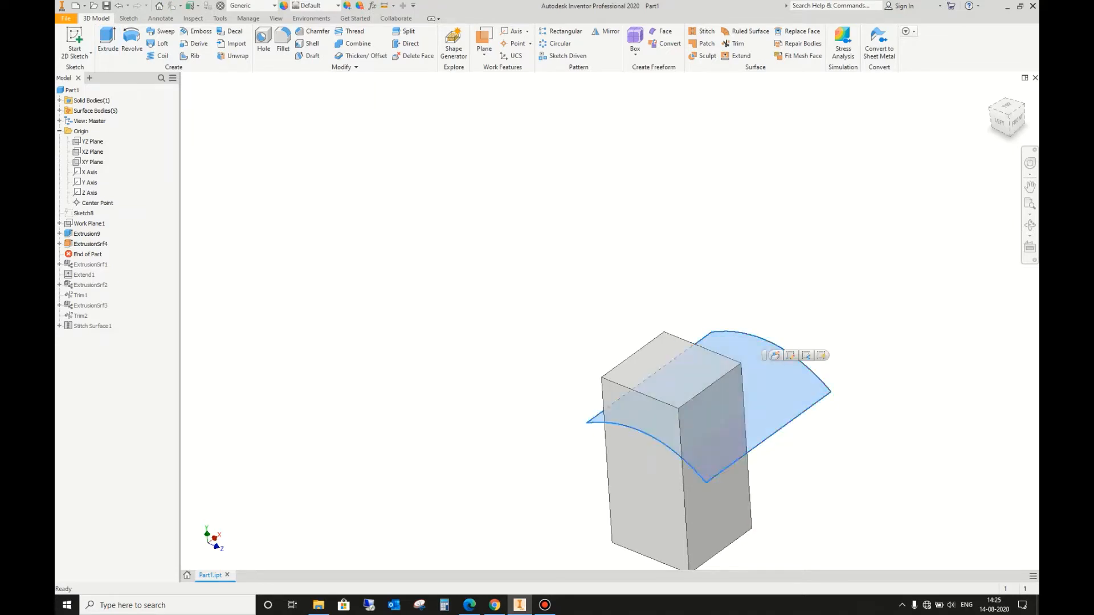
scroll(656, 345, up, 3)
scroll(639, 337, down, 4)
key(Escape)
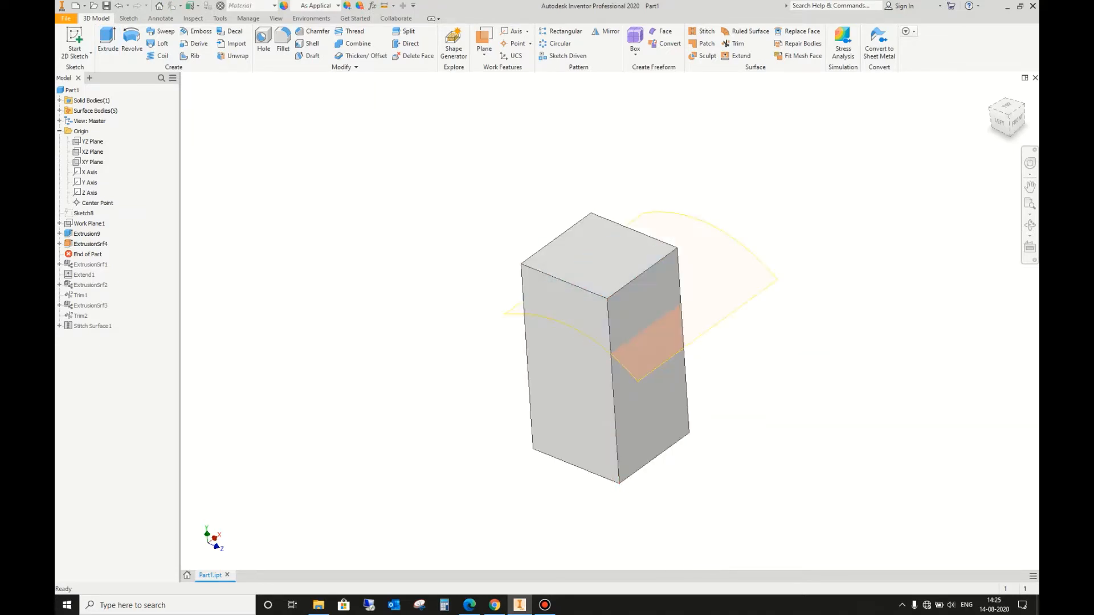
click(704, 56)
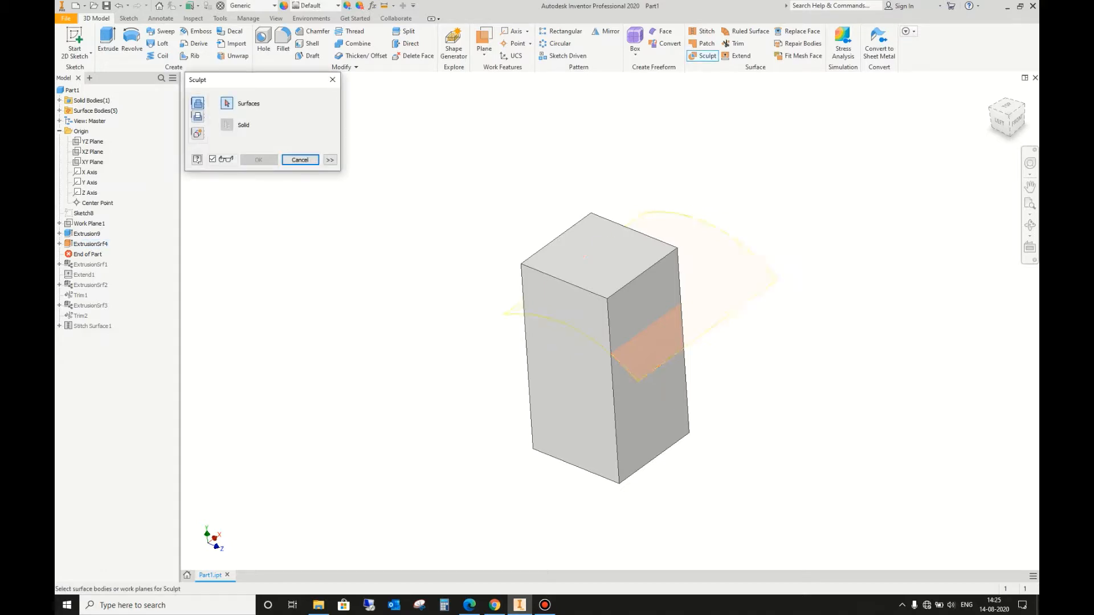
click(653, 344)
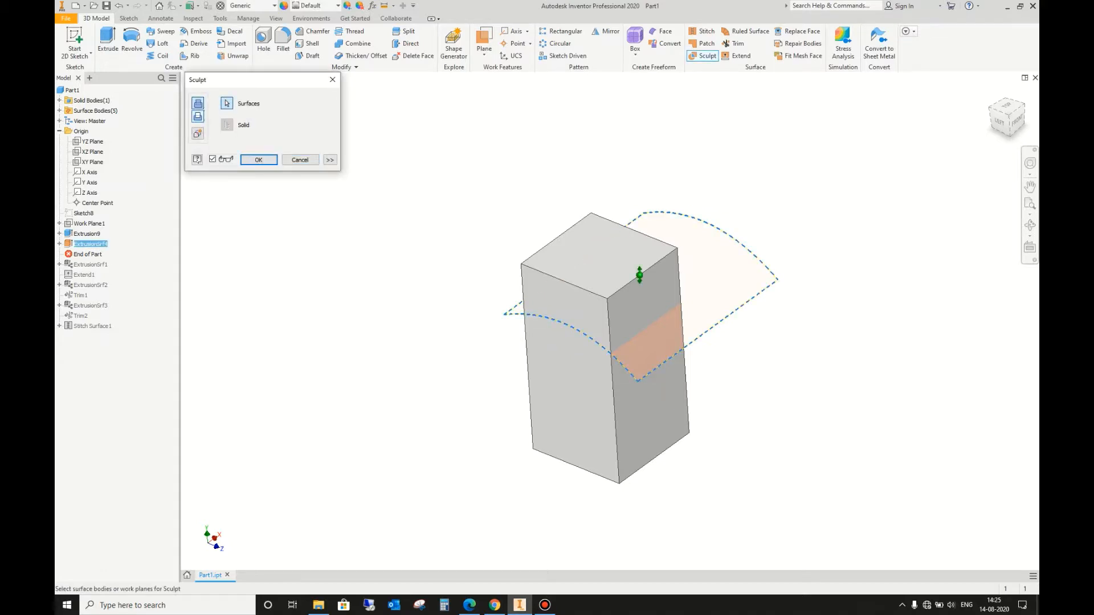
click(197, 134)
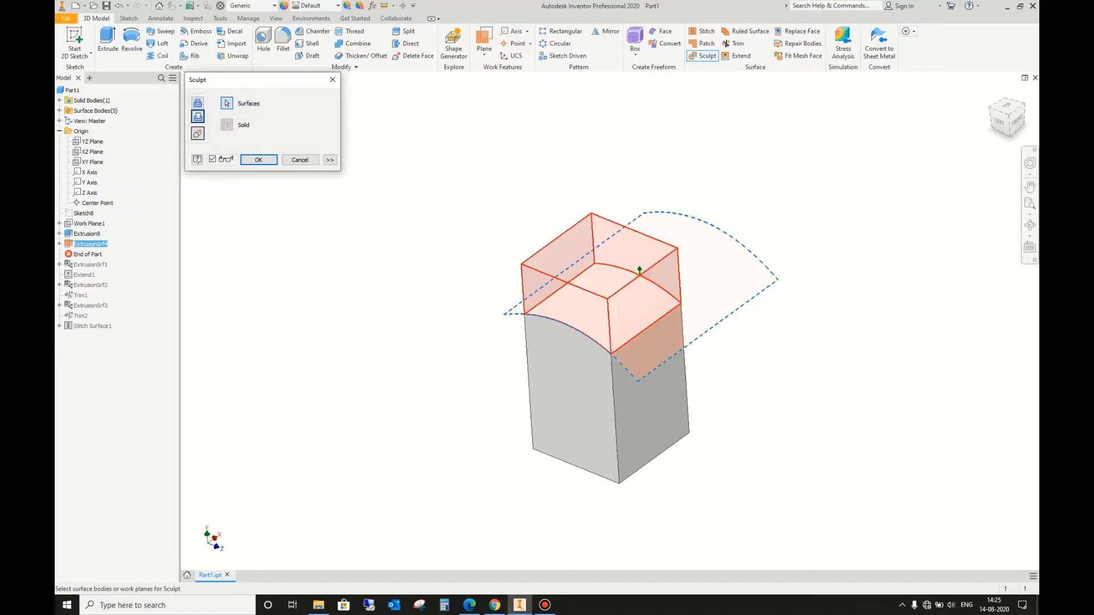
click(252, 159)
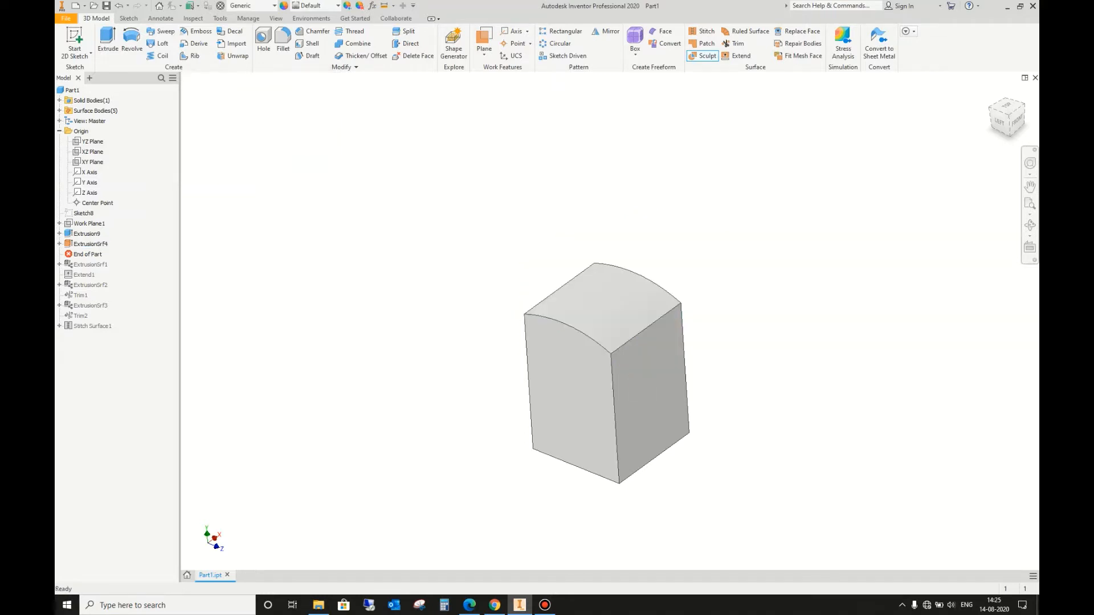
click(1000, 121)
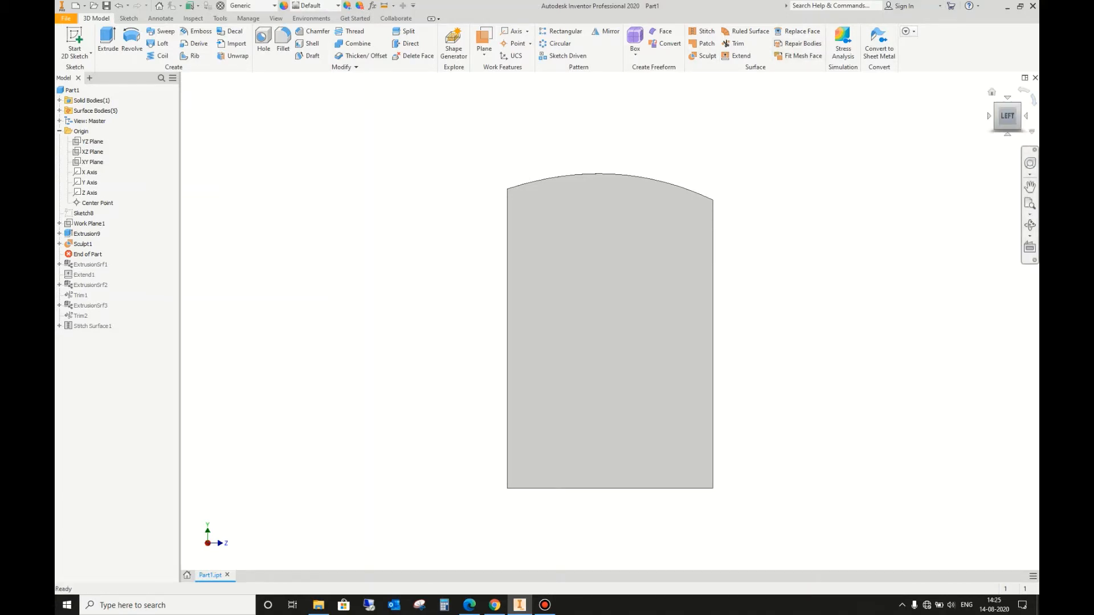
click(1020, 104)
scroll(820, 203, up, 5)
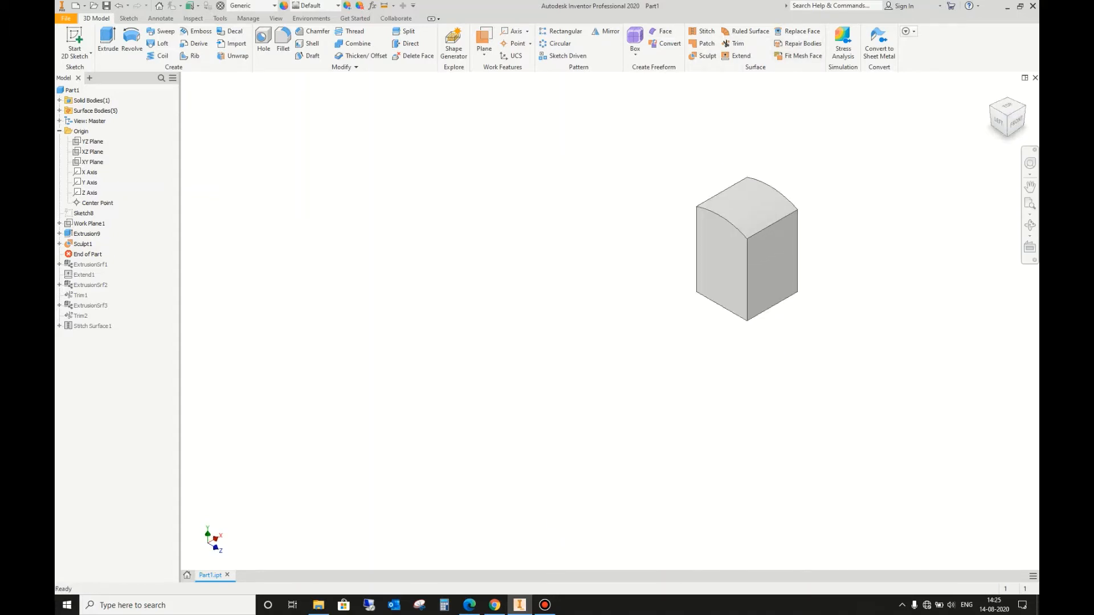
key(Home)
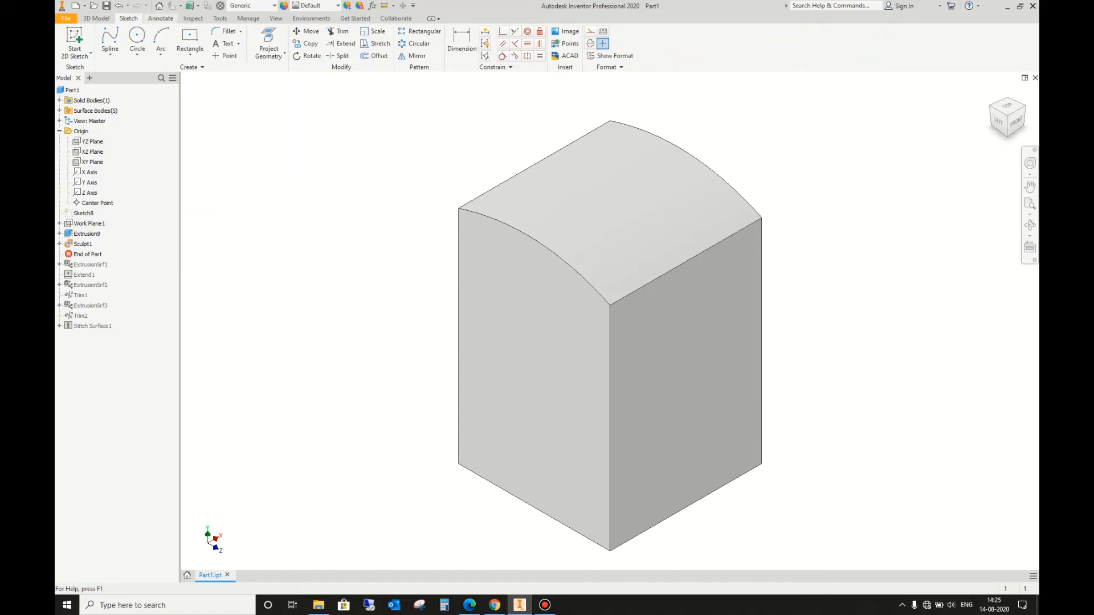
click(161, 18)
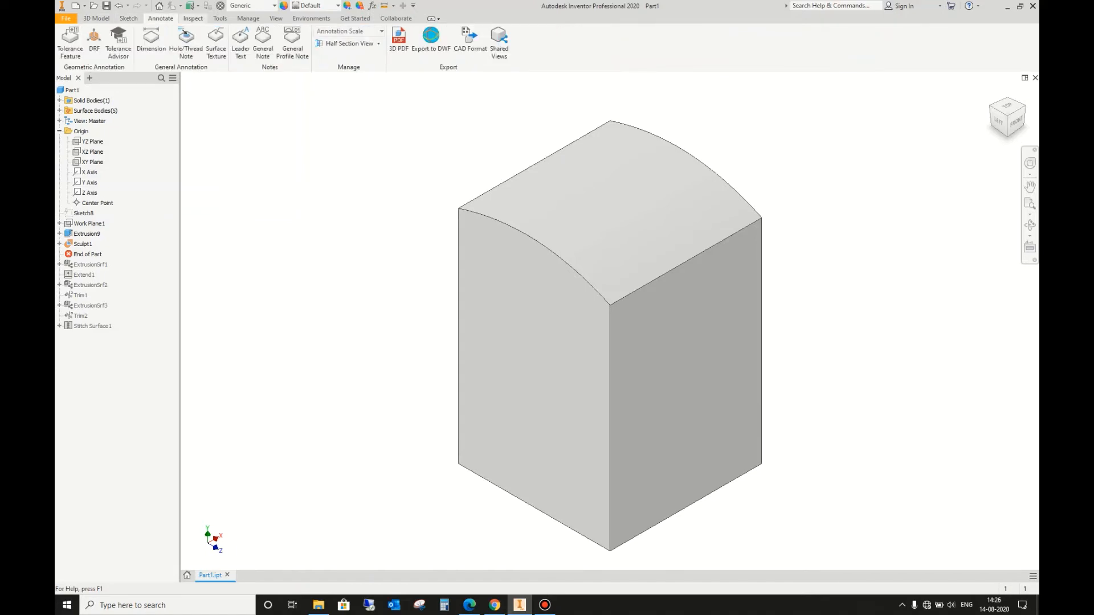
click(193, 18)
click(220, 18)
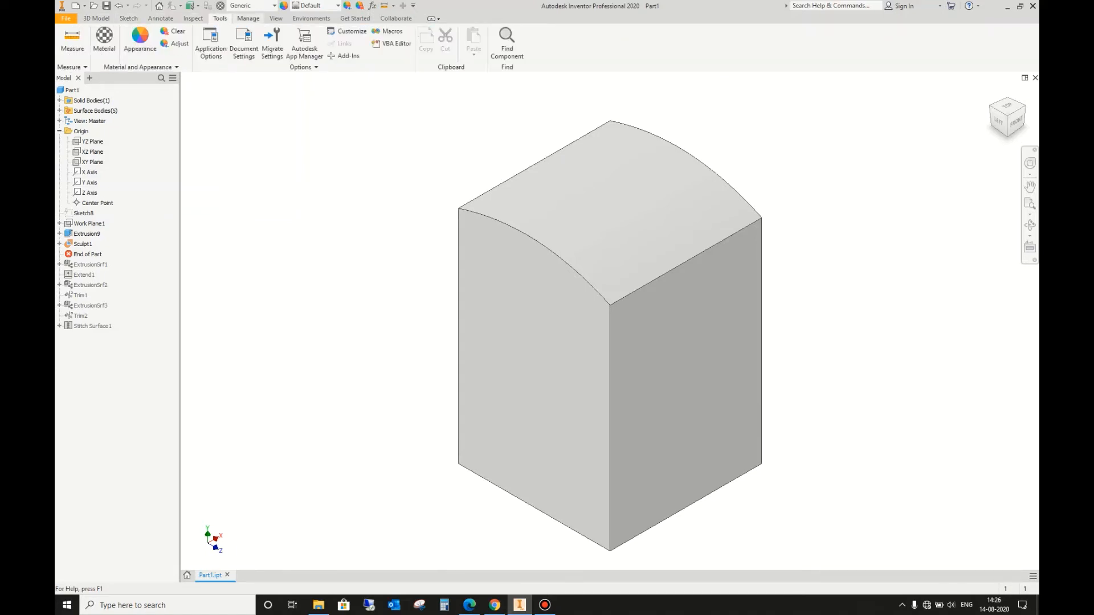
click(311, 18)
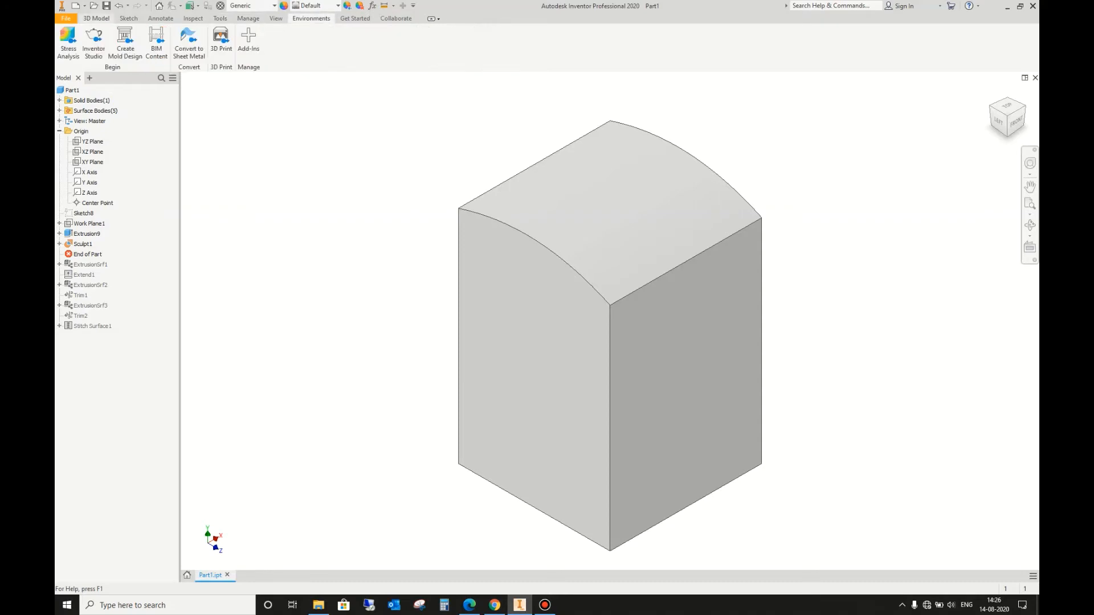
click(96, 18)
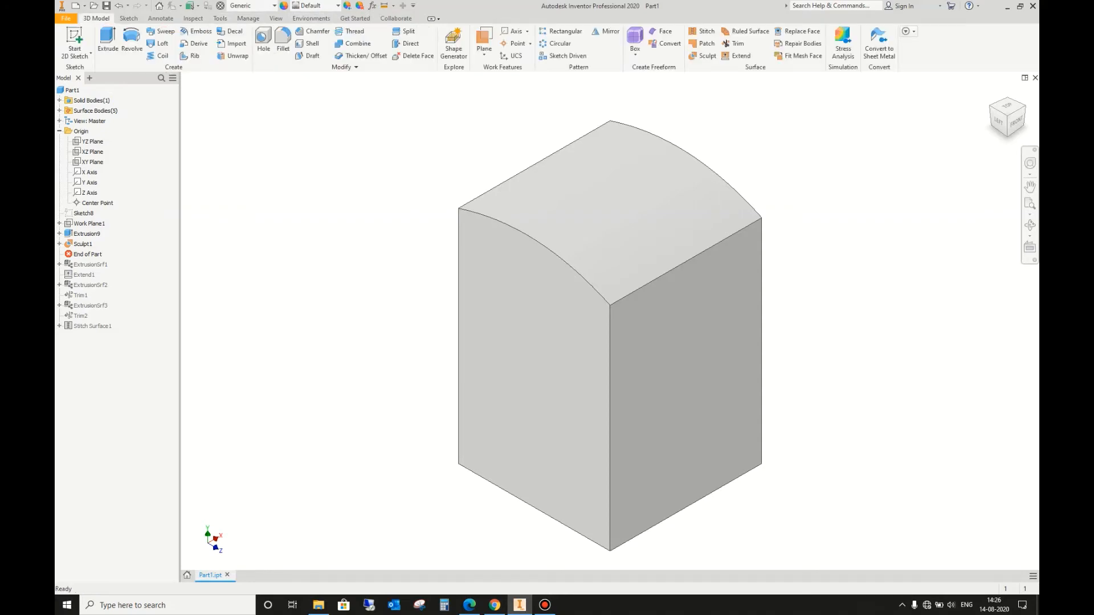
scroll(722, 142, up, 3)
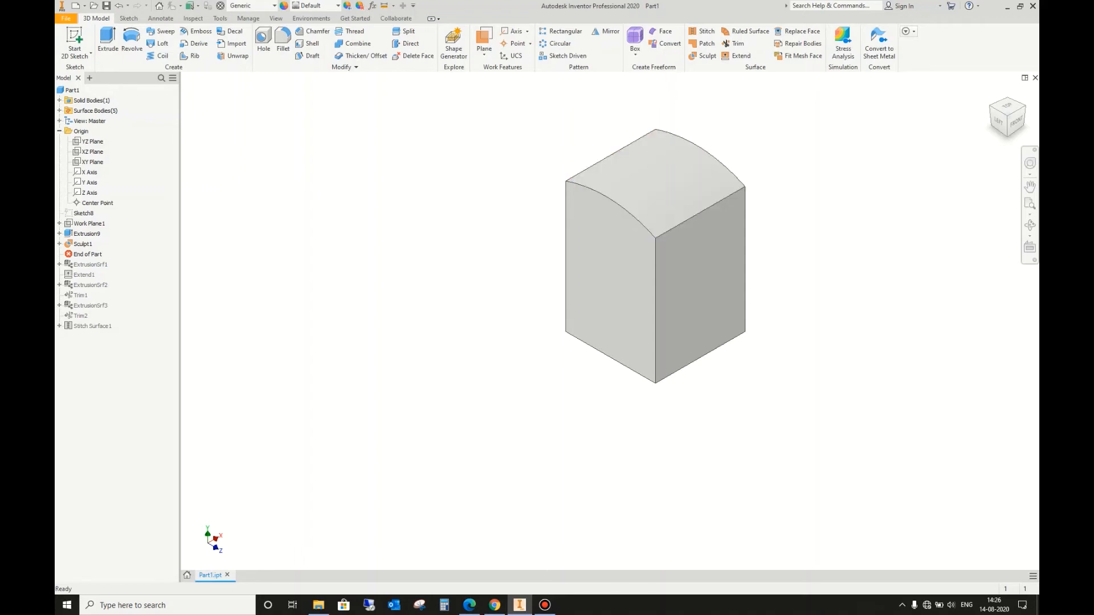
scroll(730, 148, down, 4)
scroll(735, 157, up, 3)
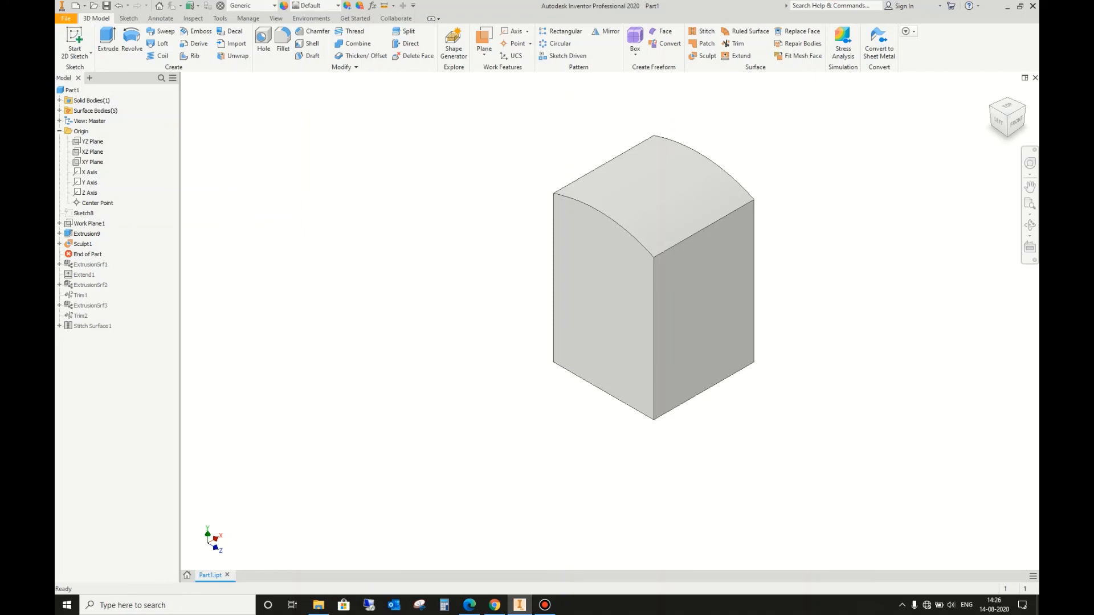
click(545, 605)
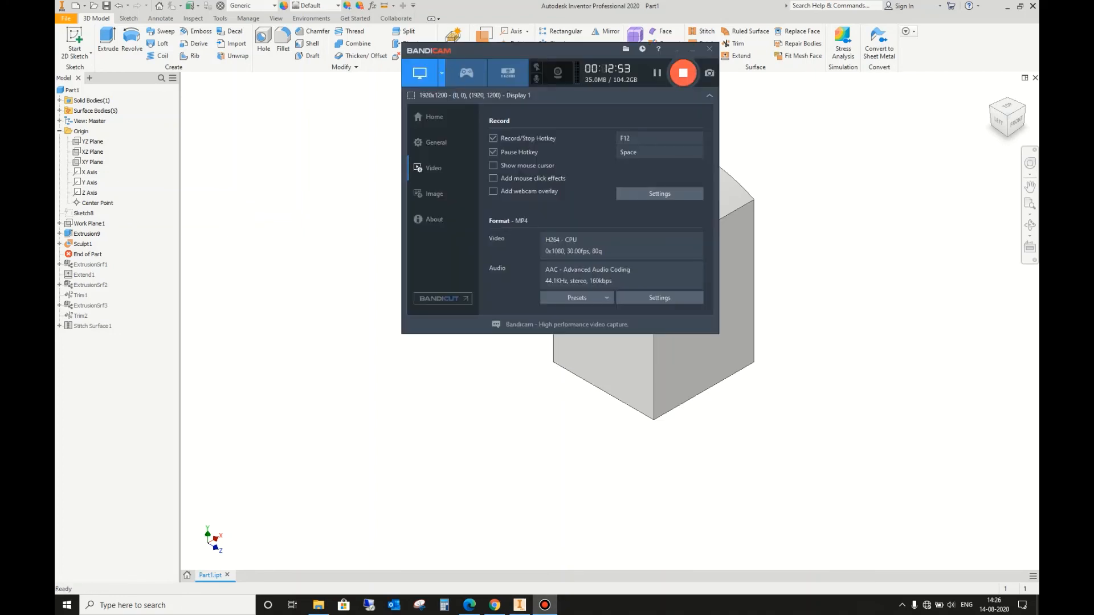